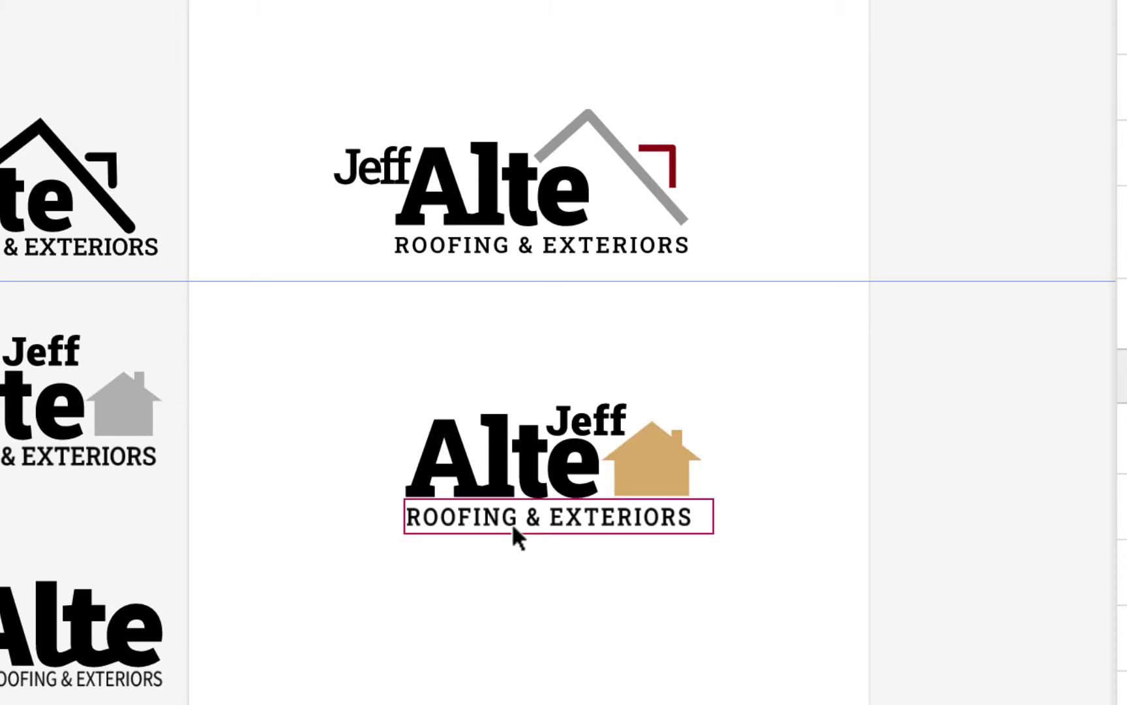
- Place a copy of the house logo's large "Alte" text in the empty area below that logo on the page
{"action": "scroll", "coordinate": [405, 687], "scroll_direction": "left", "scroll_amount": 5}
{"action": "scroll", "coordinate": [404, 687], "scroll_direction": "up", "scroll_amount": 1}
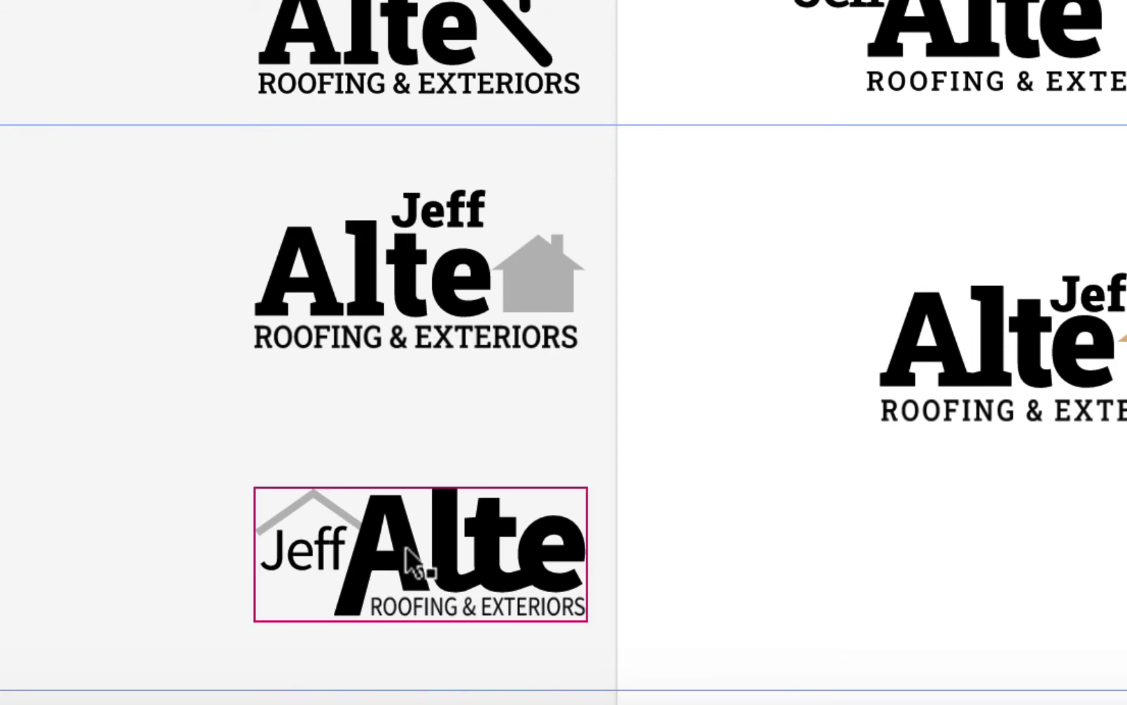
{"action": "scroll", "coordinate": [768, 541], "scroll_direction": "down", "scroll_amount": 5}
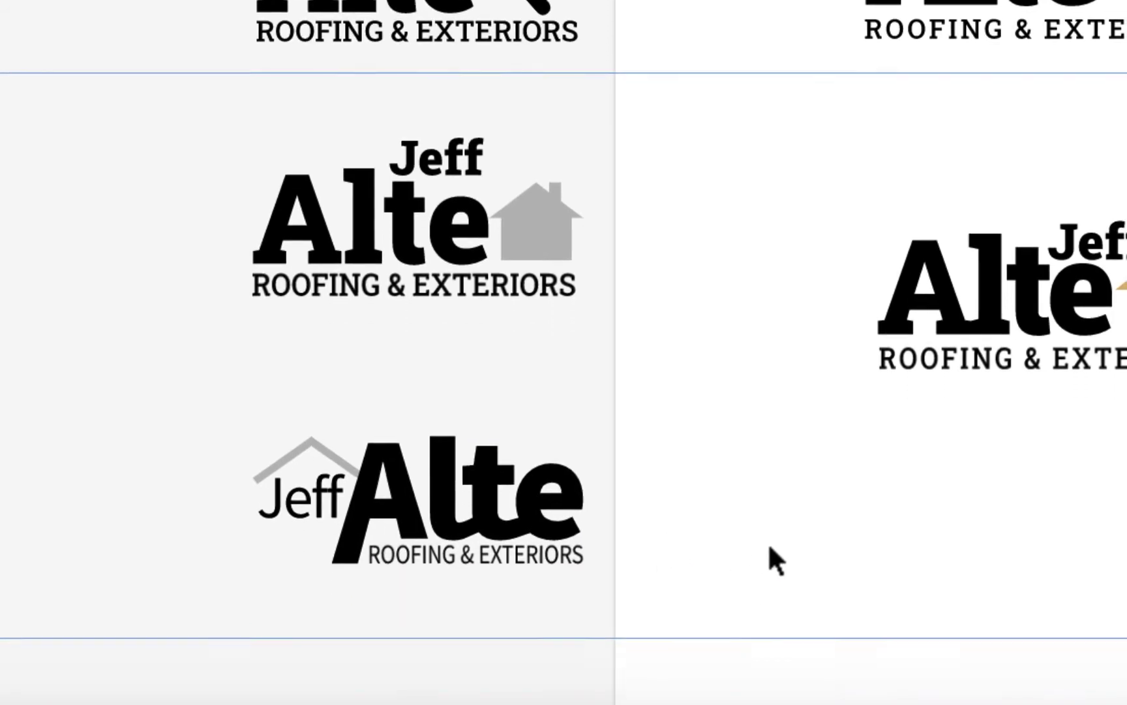
{"action": "scroll", "coordinate": [836, 441], "scroll_direction": "right", "scroll_amount": 5}
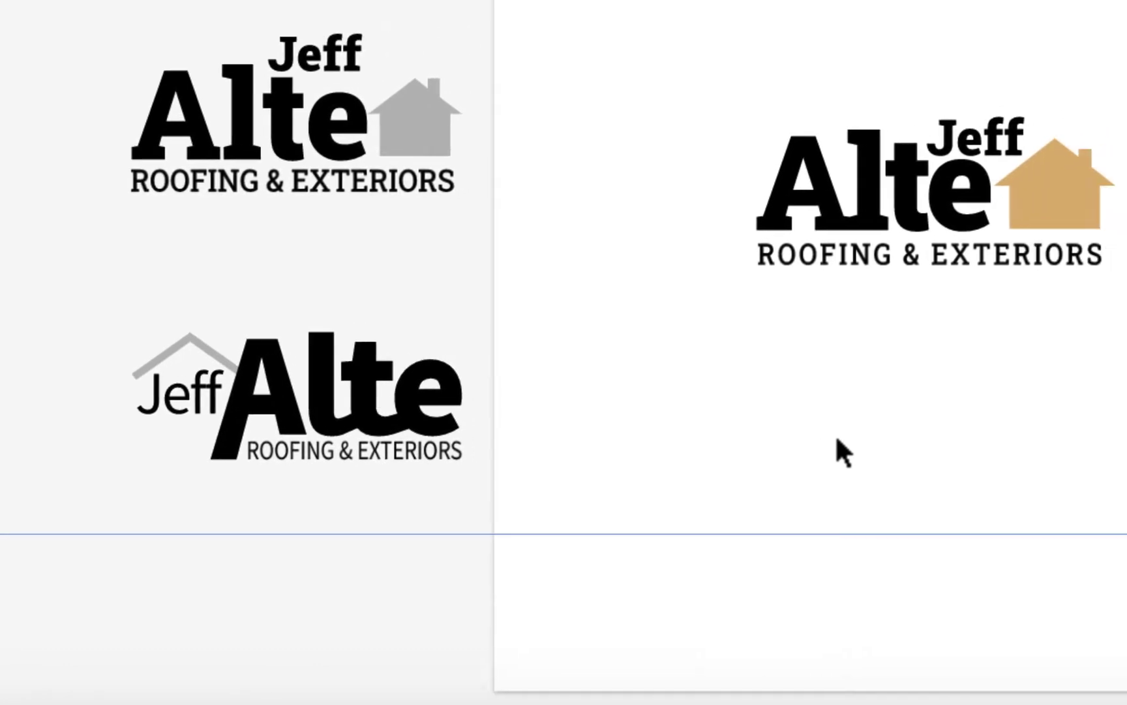
{"action": "scroll", "coordinate": [836, 441], "scroll_direction": "down", "scroll_amount": 5}
{"action": "scroll", "coordinate": [836, 440], "scroll_direction": "down", "scroll_amount": 1}
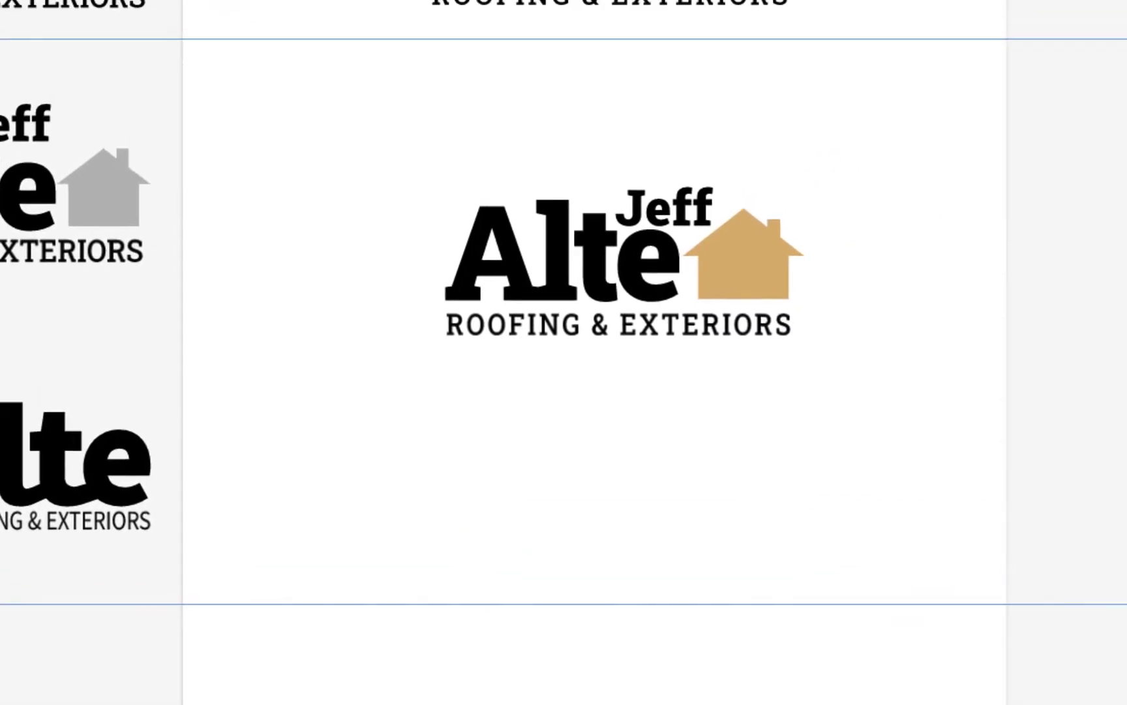
{"action": "left_click", "coordinate": [510, 271]}
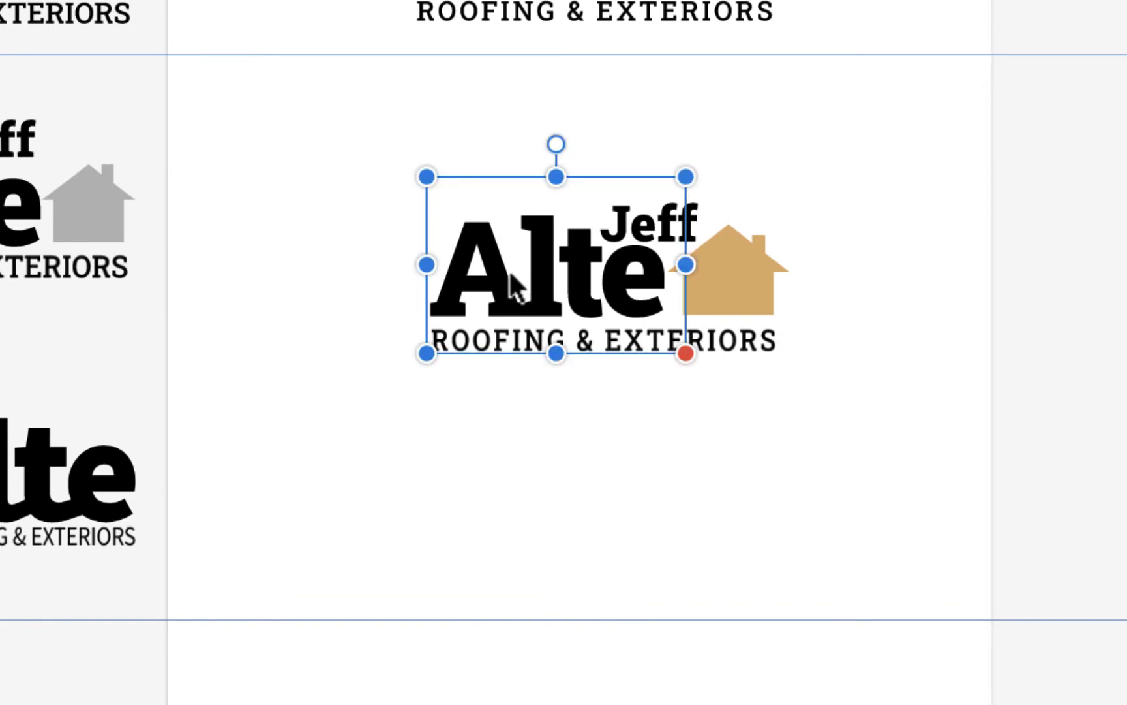
{"action": "left_click_drag", "start_coordinate": [510, 271], "coordinate": [493, 558]}
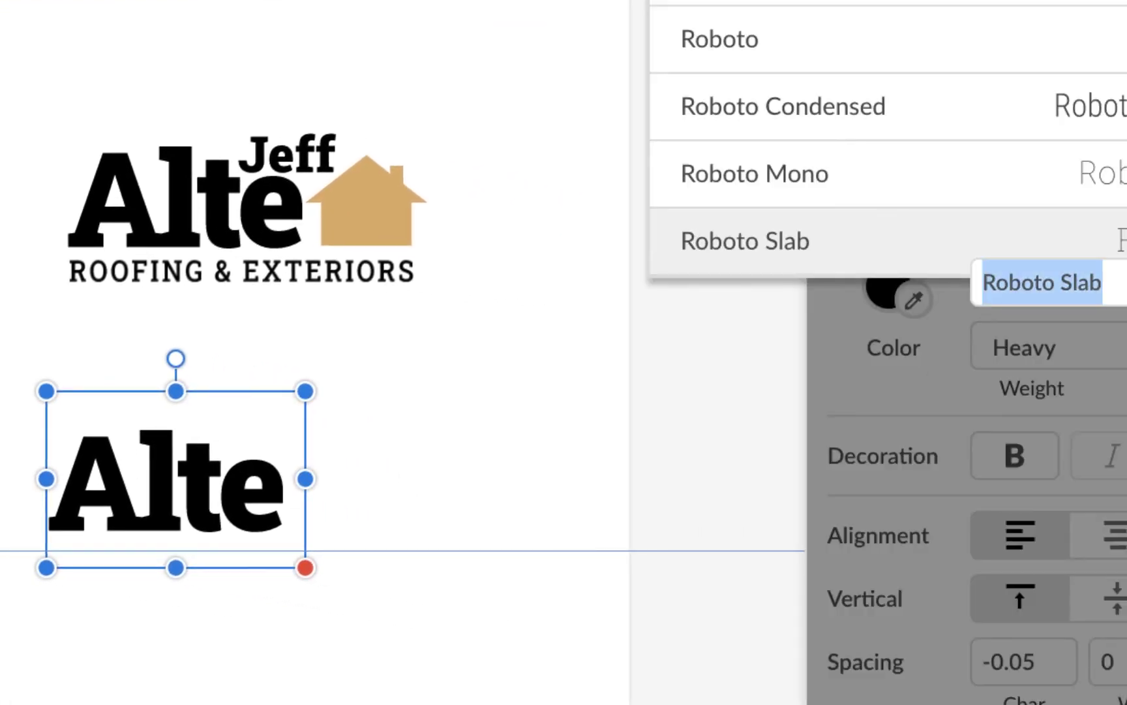
- Change the font of the copied "Alte" text to Source Sans Pro
{"action": "type", "text": "source"}
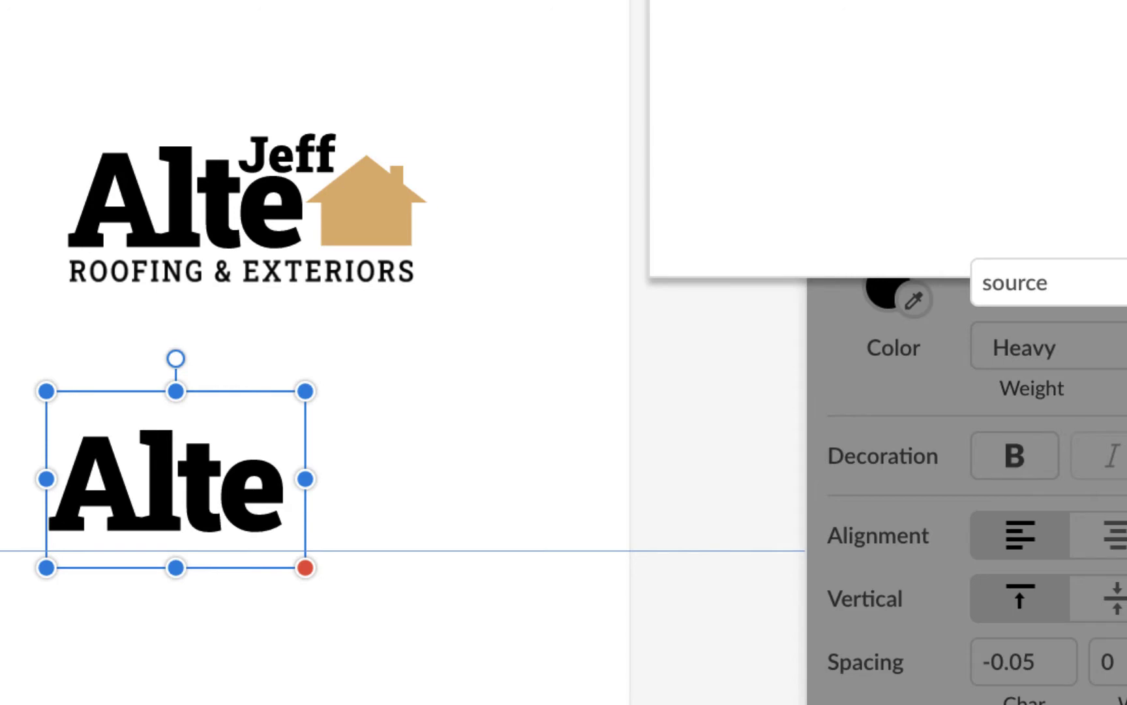
{"action": "key", "text": "Return"}
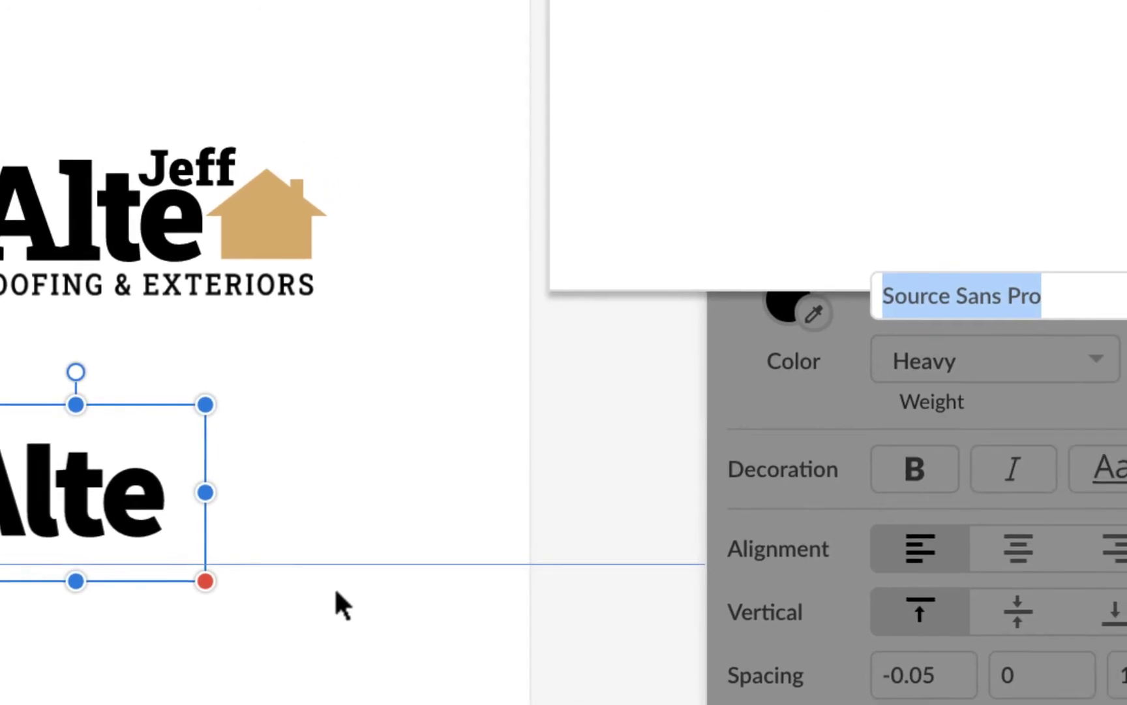
{"action": "left_click", "coordinate": [168, 568]}
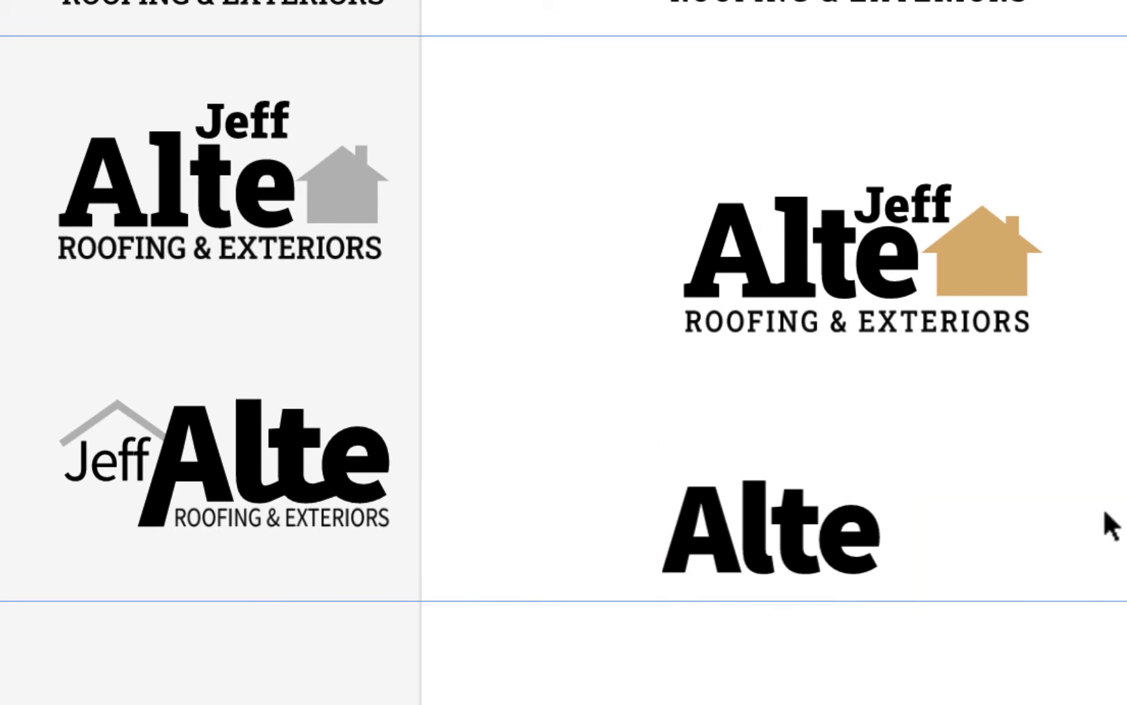
- Enlarge the sans-serif "Alte" text slightly and position it just beneath the house logo's tagline
{"action": "left_click", "coordinate": [854, 538]}
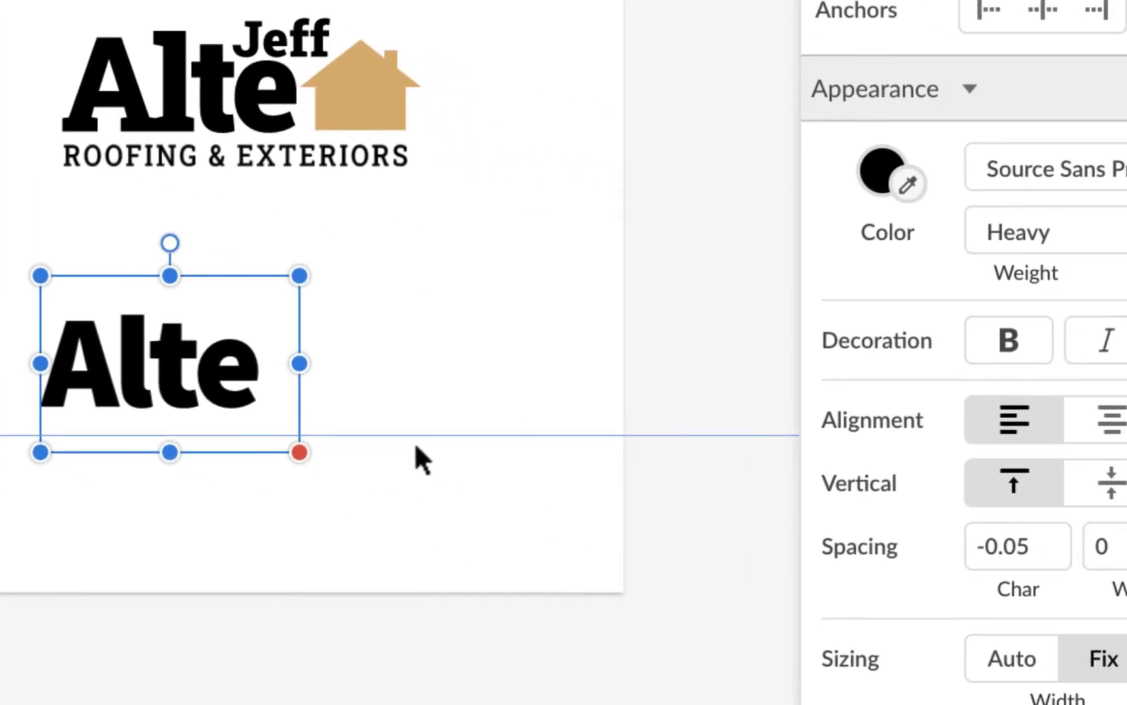
{"action": "left_click_drag", "start_coordinate": [299, 276], "coordinate": [337, 252]}
{"action": "left_click_drag", "start_coordinate": [247, 382], "coordinate": [285, 328]}
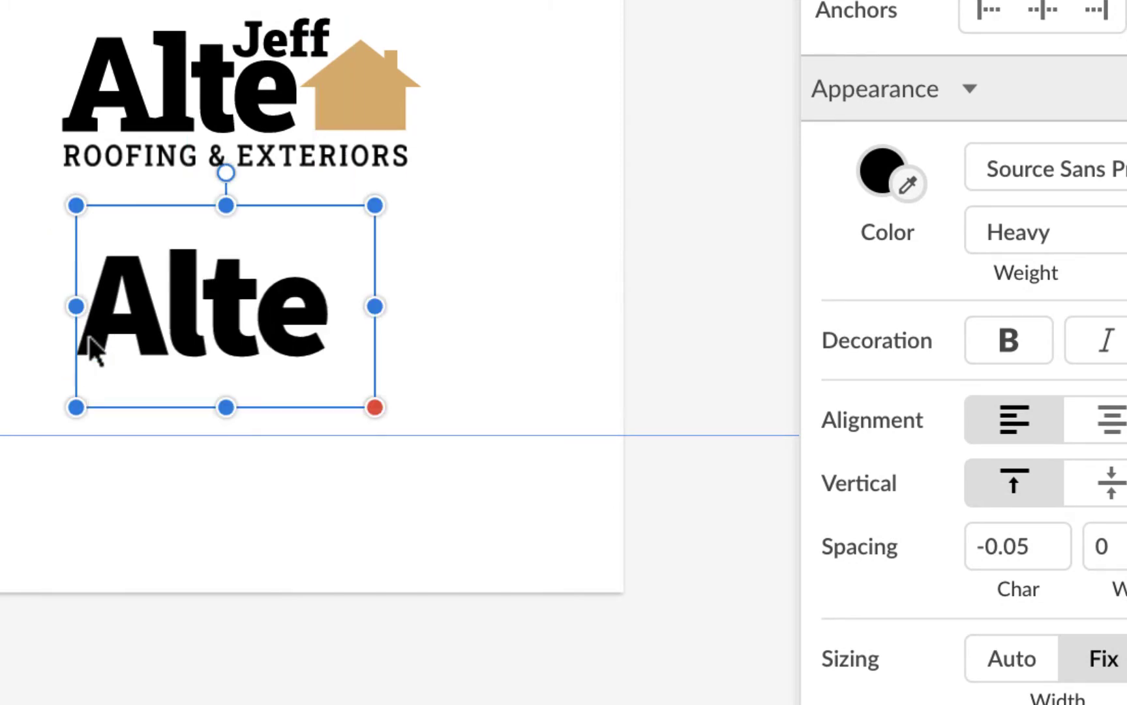
{"action": "left_click", "coordinate": [532, 251]}
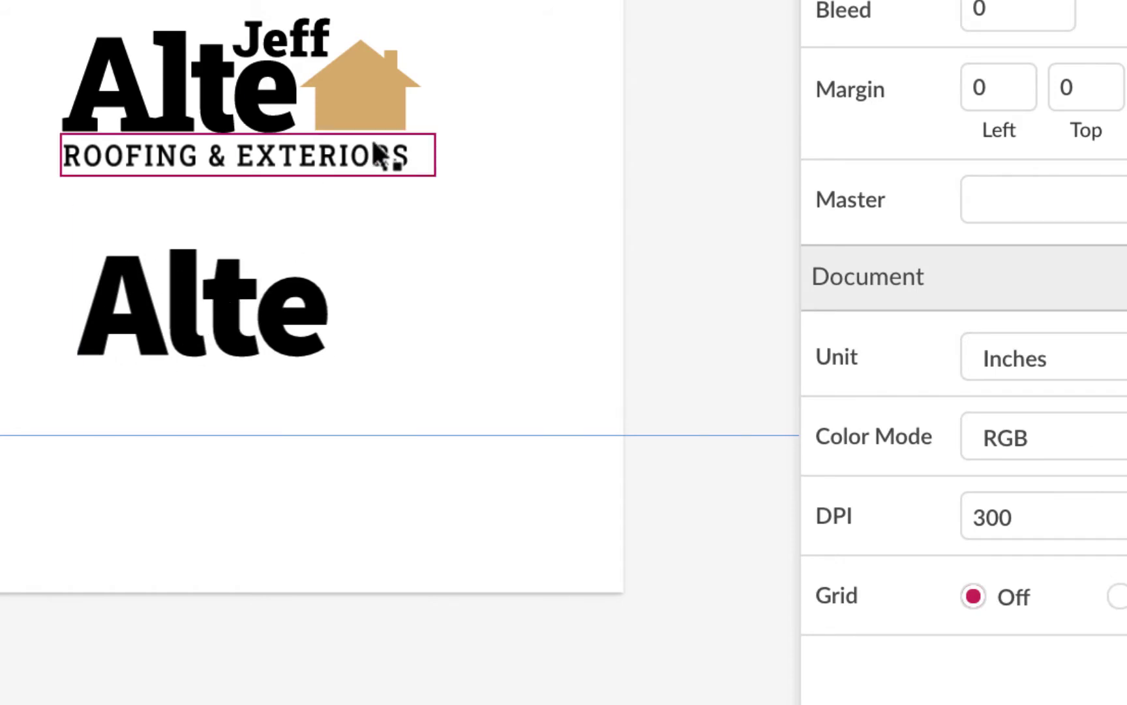
- Copy the "ROOFING & EXTERIORS" tagline beneath the new "Alte" text and set its font to Source Sans Pro
{"action": "left_click", "coordinate": [385, 166]}
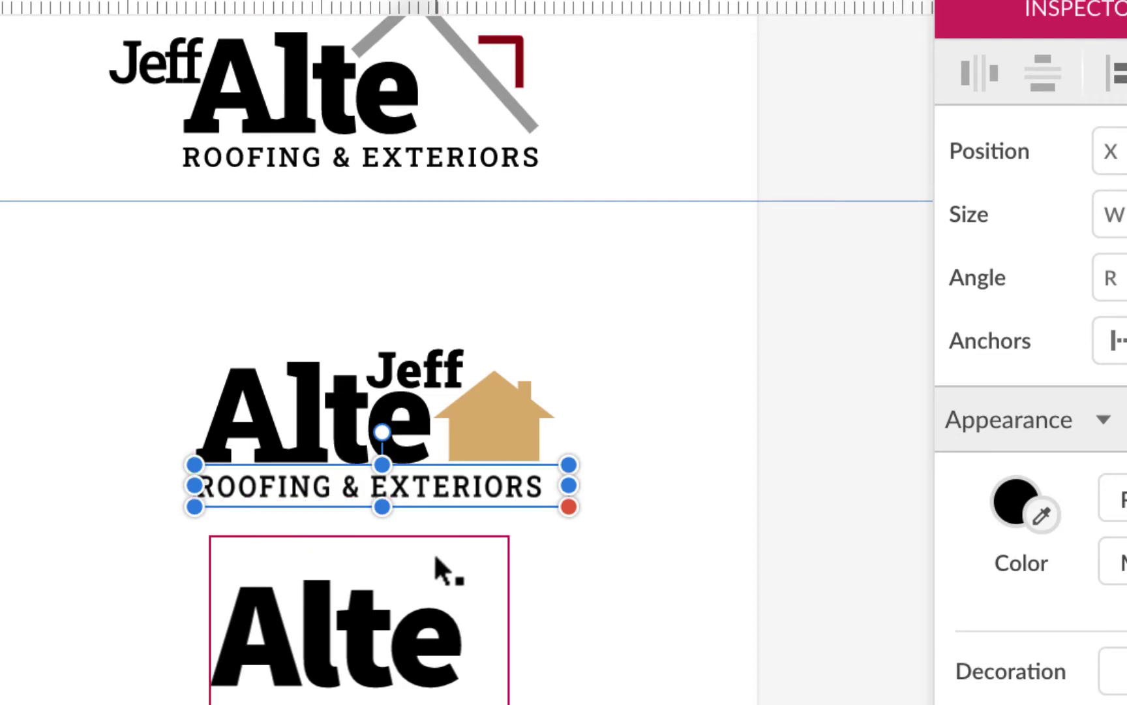
{"action": "left_click", "coordinate": [574, 552]}
{"action": "left_click", "coordinate": [514, 311]}
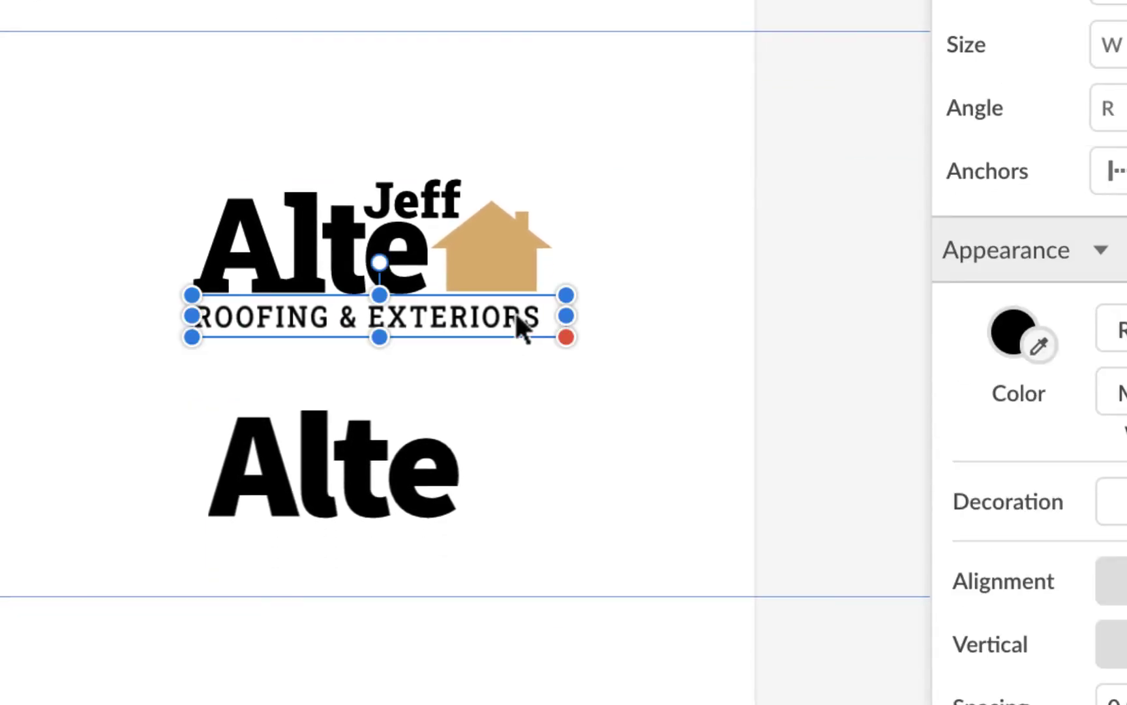
{"action": "left_click_drag", "start_coordinate": [514, 311], "coordinate": [546, 588]}
{"action": "left_click", "coordinate": [1115, 330]}
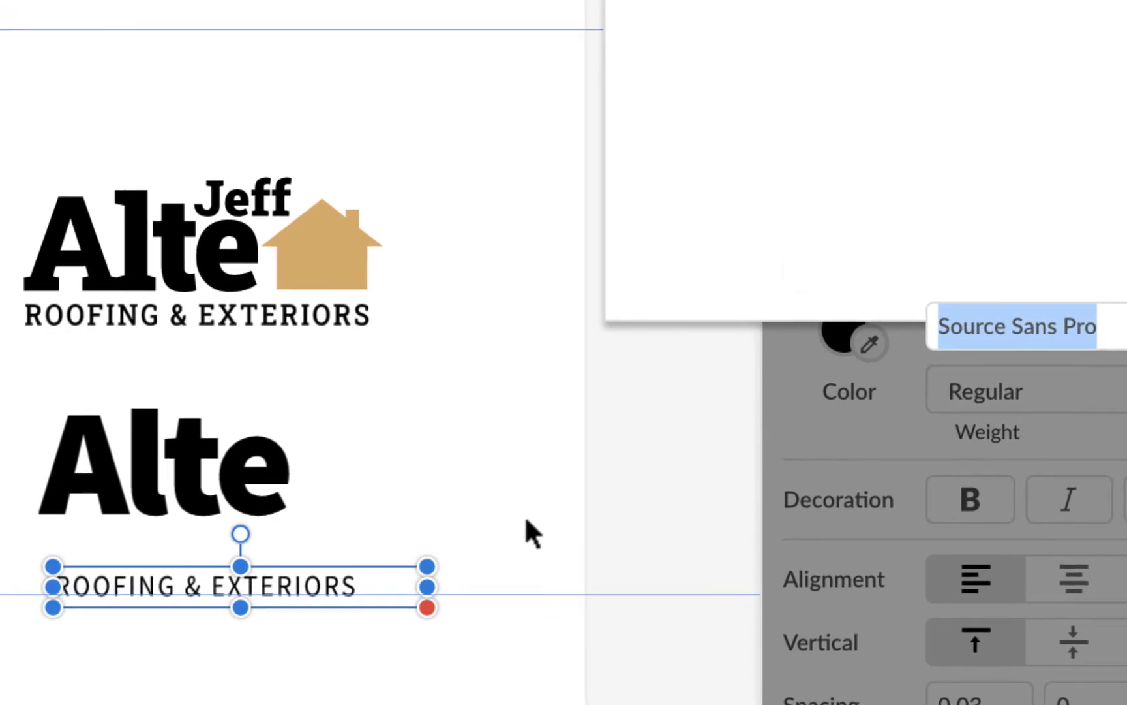
{"action": "left_click", "coordinate": [448, 506]}
{"action": "left_click", "coordinate": [297, 589]}
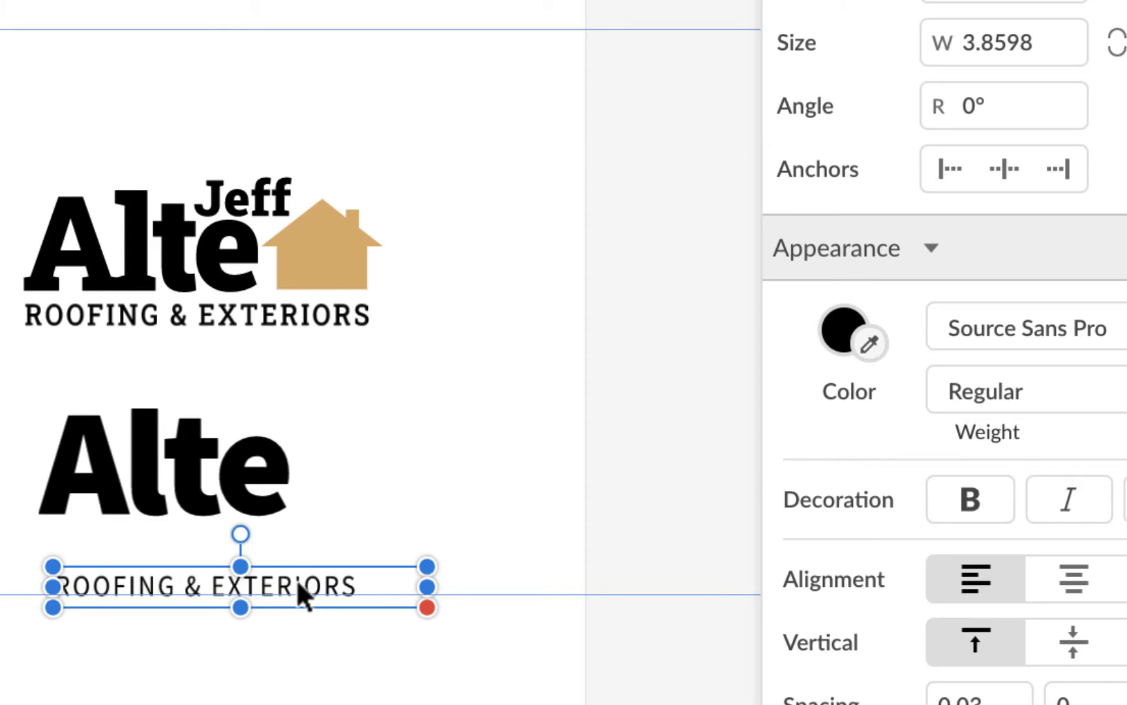
- Set the copied tagline's weight to Semi-Bold and move it up directly under the "Alte" text
{"action": "scroll", "coordinate": [296, 578], "scroll_direction": "up", "scroll_amount": 3}
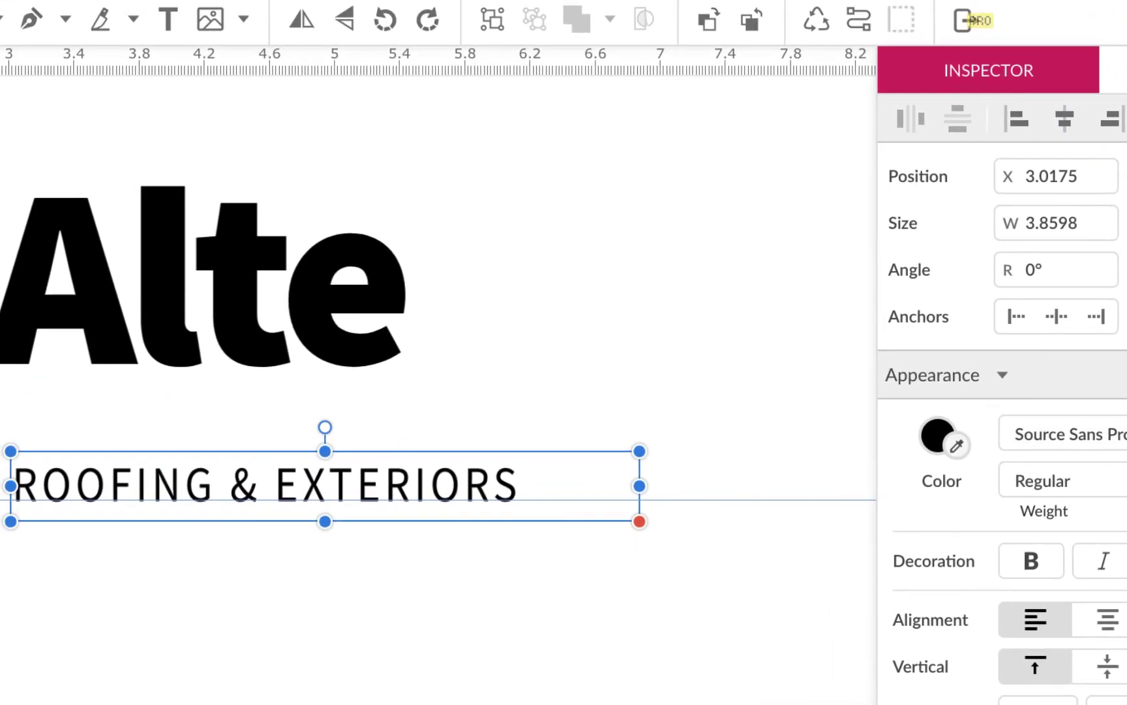
{"action": "left_click", "coordinate": [1043, 480]}
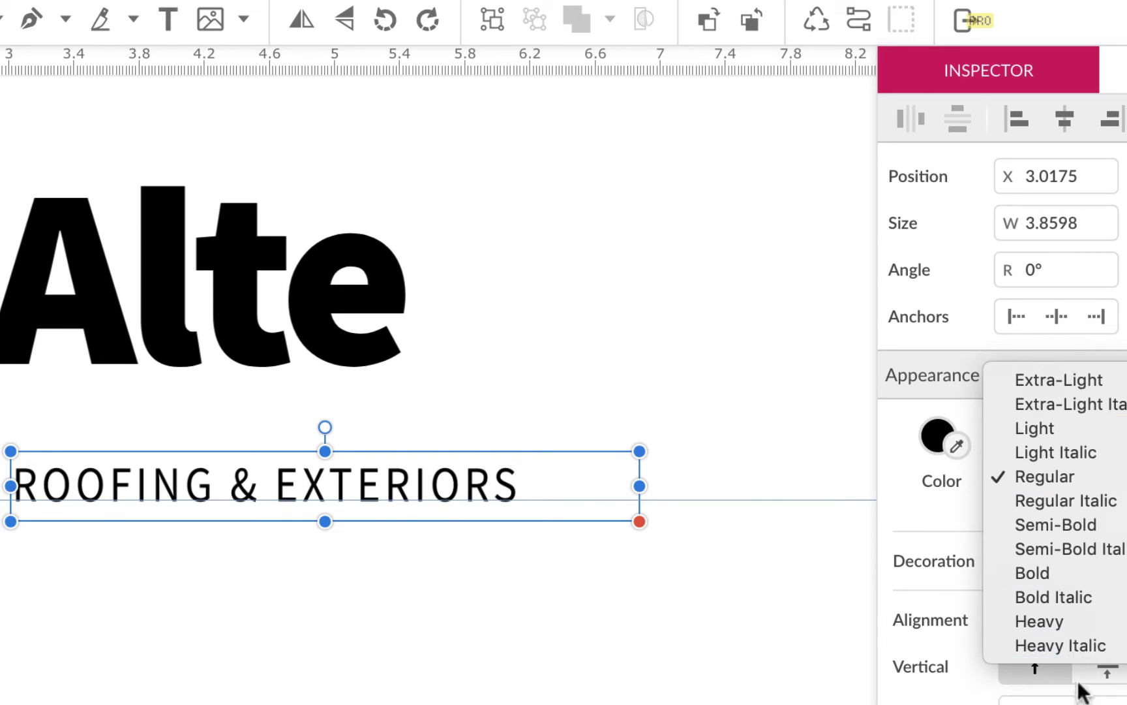
{"action": "key", "text": "Escape"}
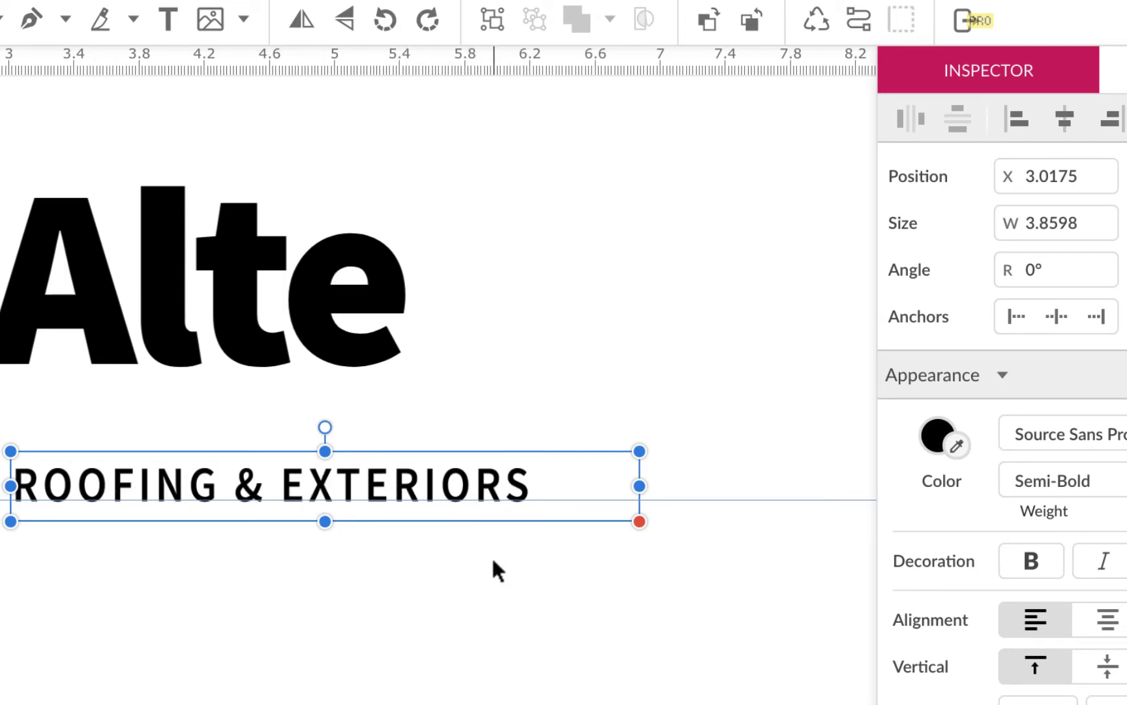
{"action": "left_click_drag", "start_coordinate": [422, 484], "coordinate": [398, 412]}
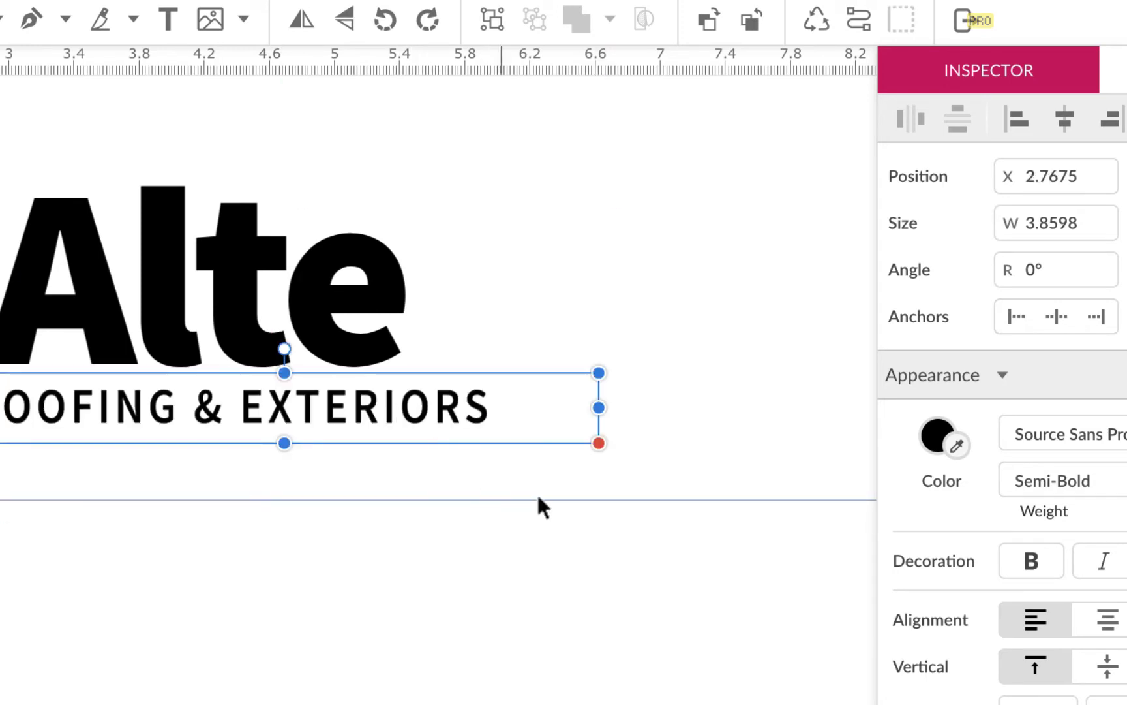
- Try the Extra-Light weight on the new tagline and view it at page scale
{"action": "left_click", "coordinate": [1057, 480]}
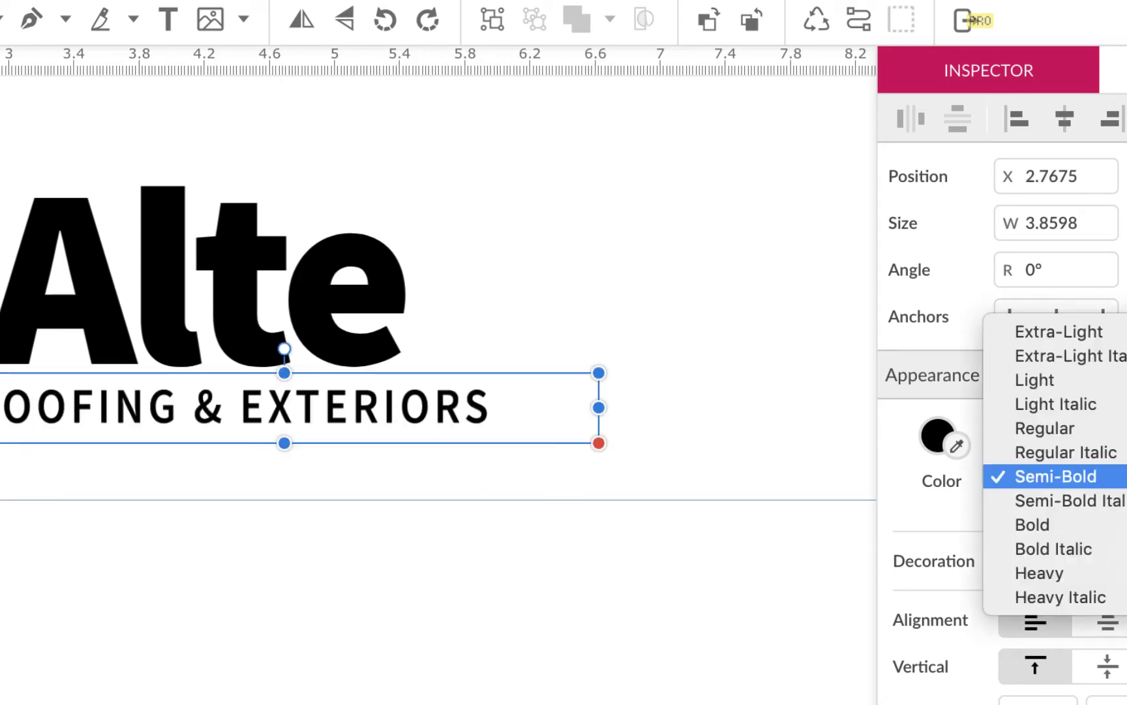
{"action": "left_click", "coordinate": [1124, 334]}
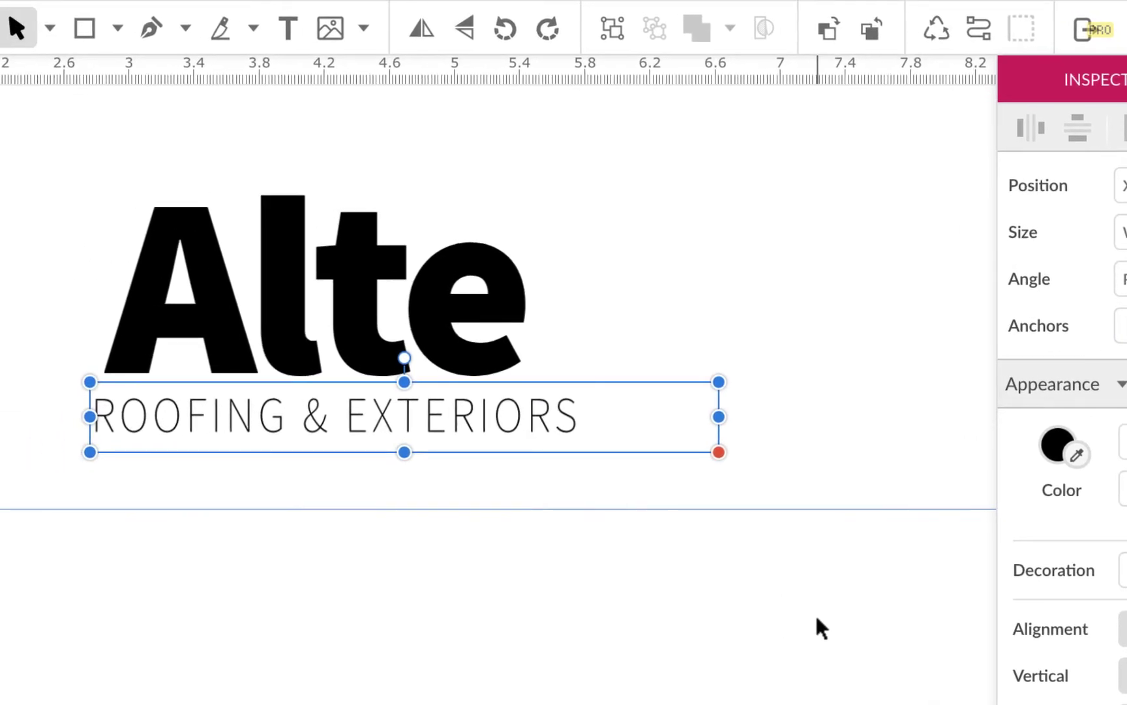
{"action": "key", "text": "super+minus"}
{"action": "key", "text": "super+minus"}
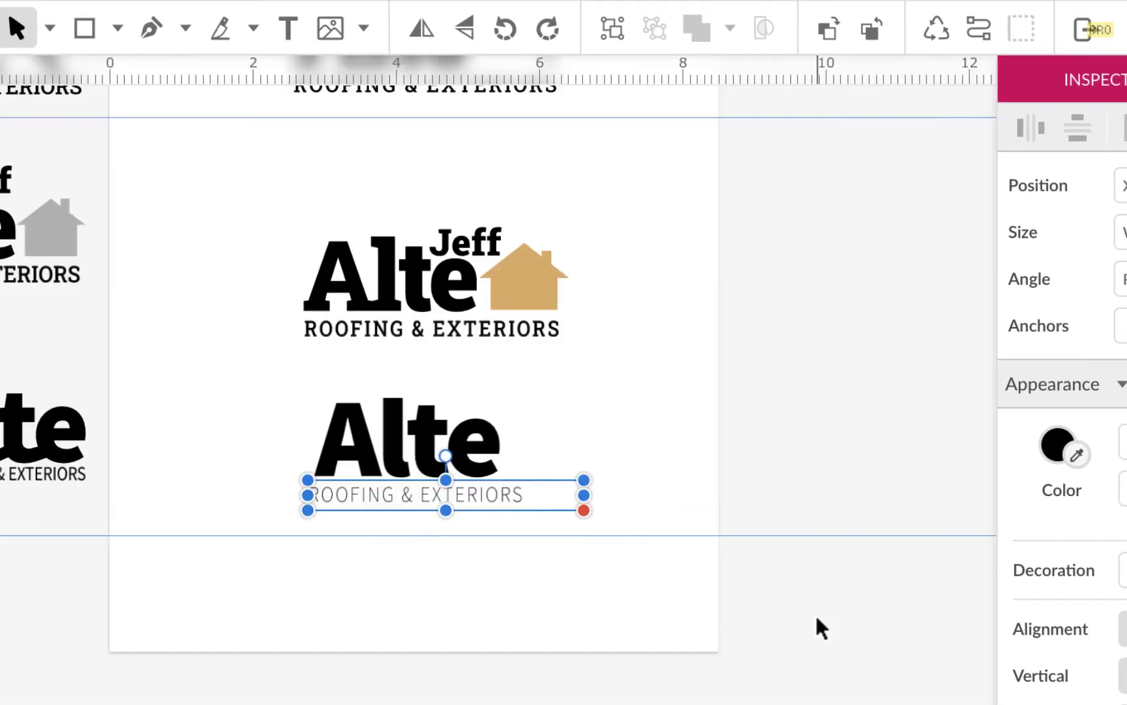
{"action": "left_click", "coordinate": [613, 598]}
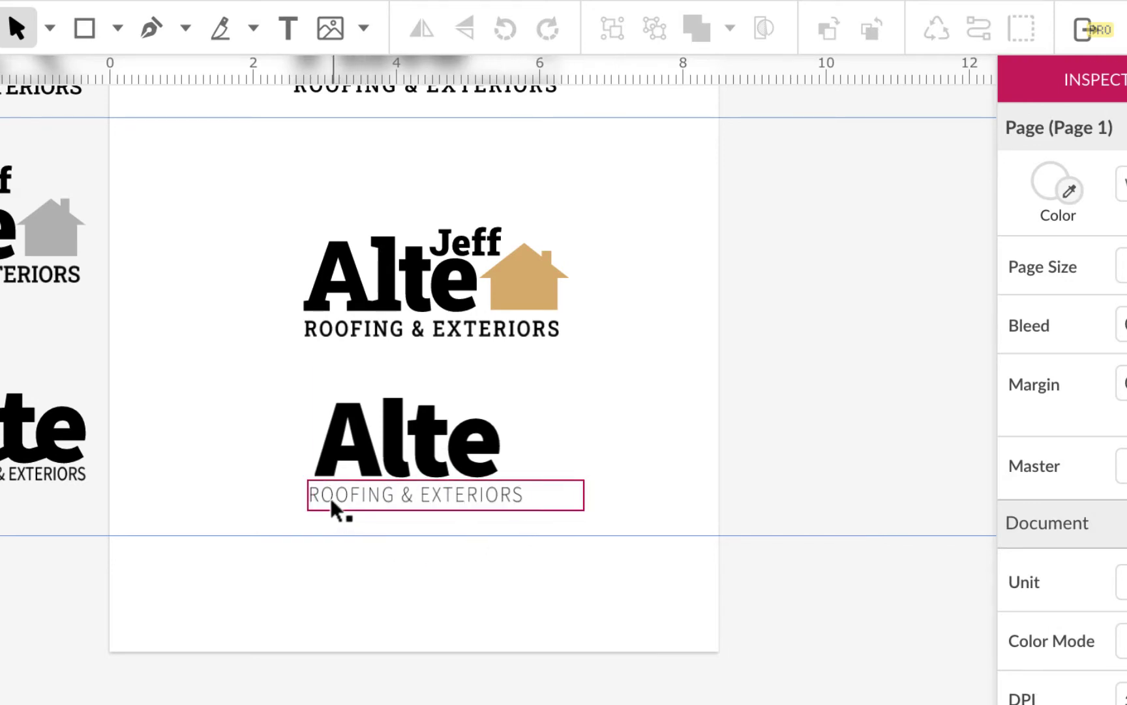
- Try the Light and Regular weights on the new "ROOFING & EXTERIORS" tagline
{"action": "left_click", "coordinate": [516, 498]}
{"action": "left_click", "coordinate": [1123, 490]}
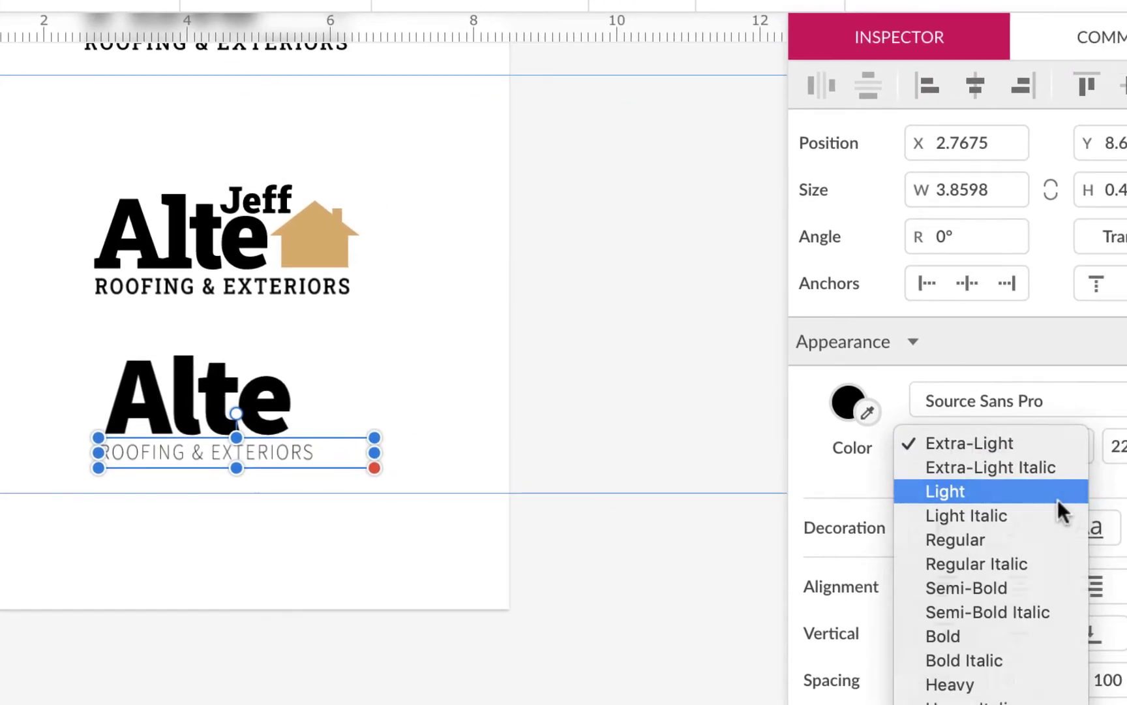
{"action": "left_click", "coordinate": [1057, 499]}
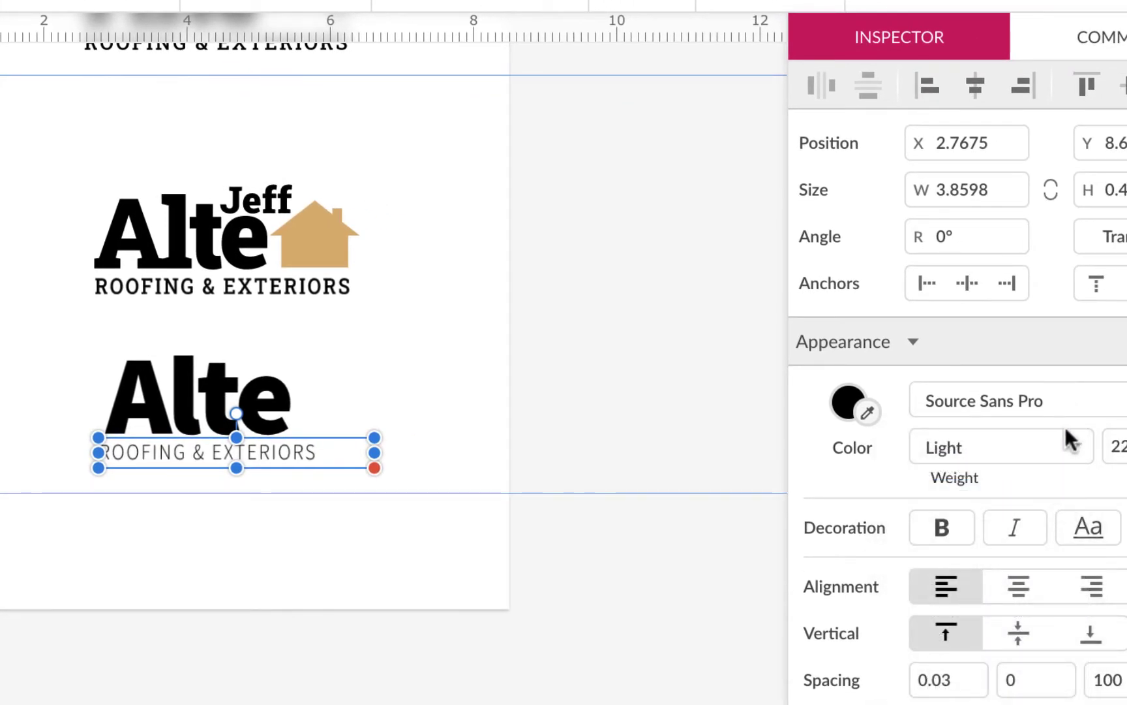
{"action": "left_click", "coordinate": [1065, 429]}
{"action": "left_click", "coordinate": [1042, 495]}
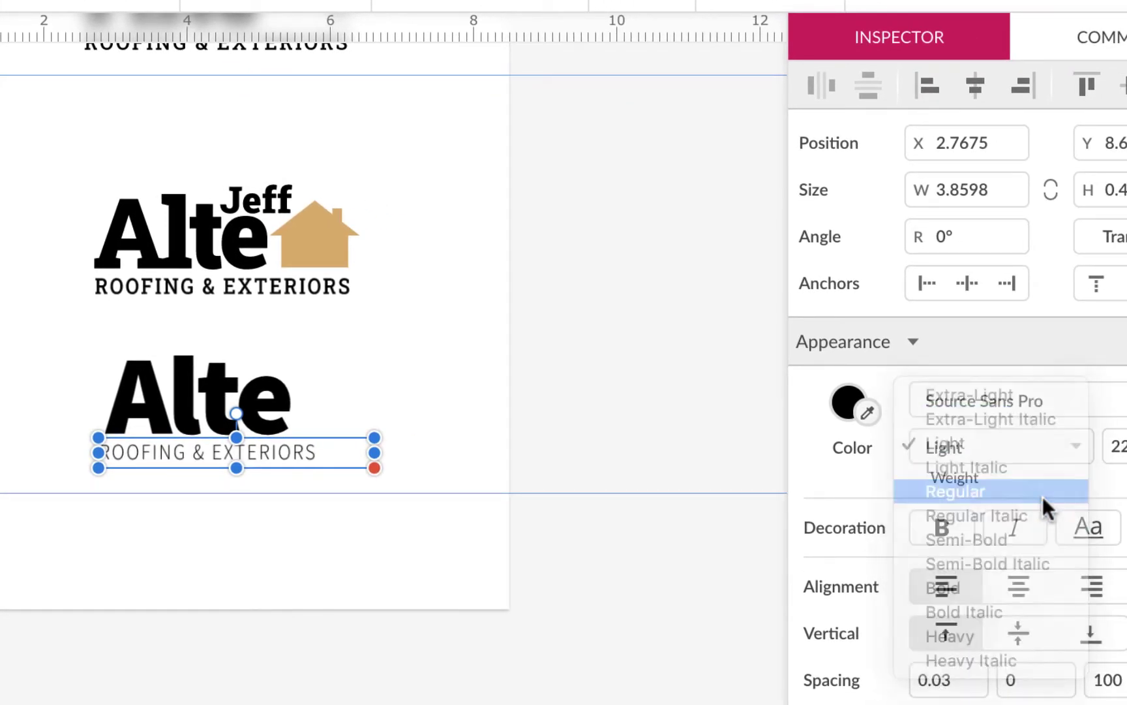
{"action": "left_click", "coordinate": [572, 500]}
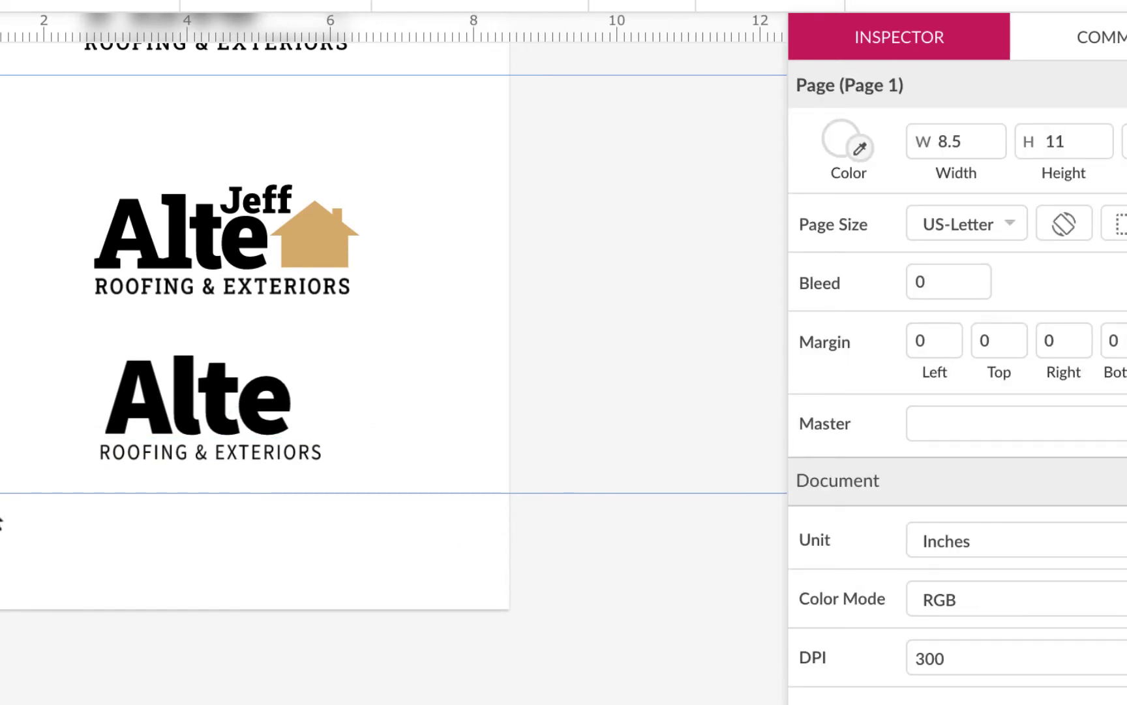
- Align the new tagline's start with the edge of the "A" above and set its weight to Semi-Bold
{"action": "left_click", "coordinate": [181, 447]}
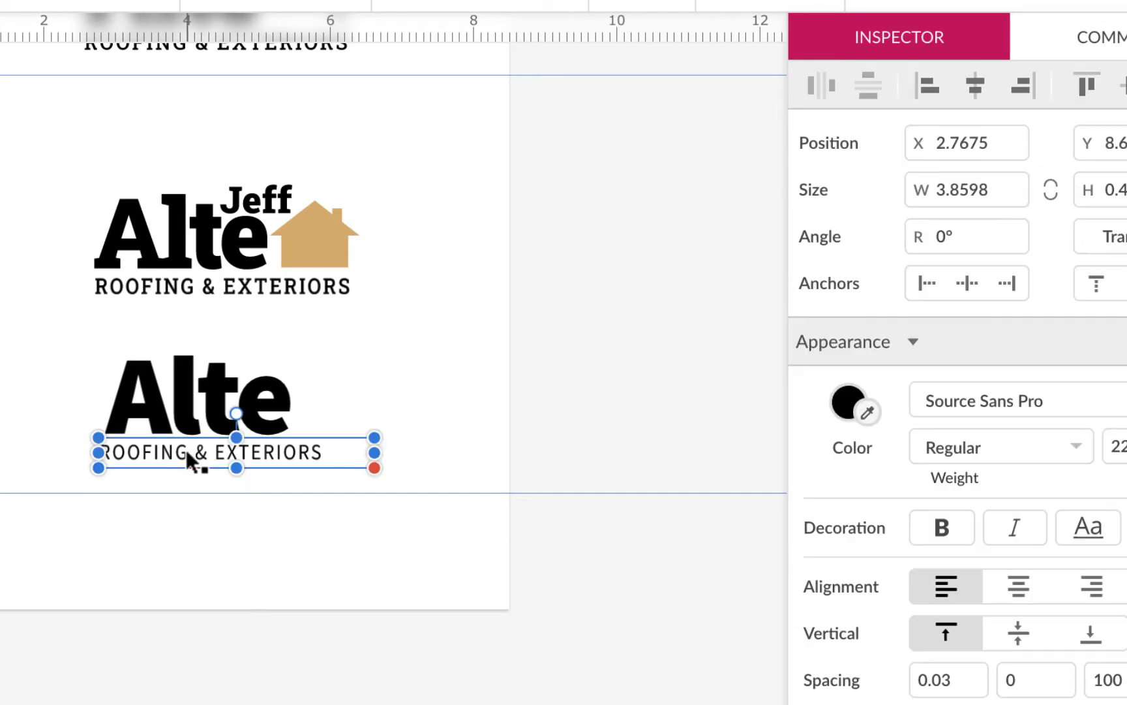
{"action": "left_click_drag", "start_coordinate": [192, 455], "coordinate": [199, 459]}
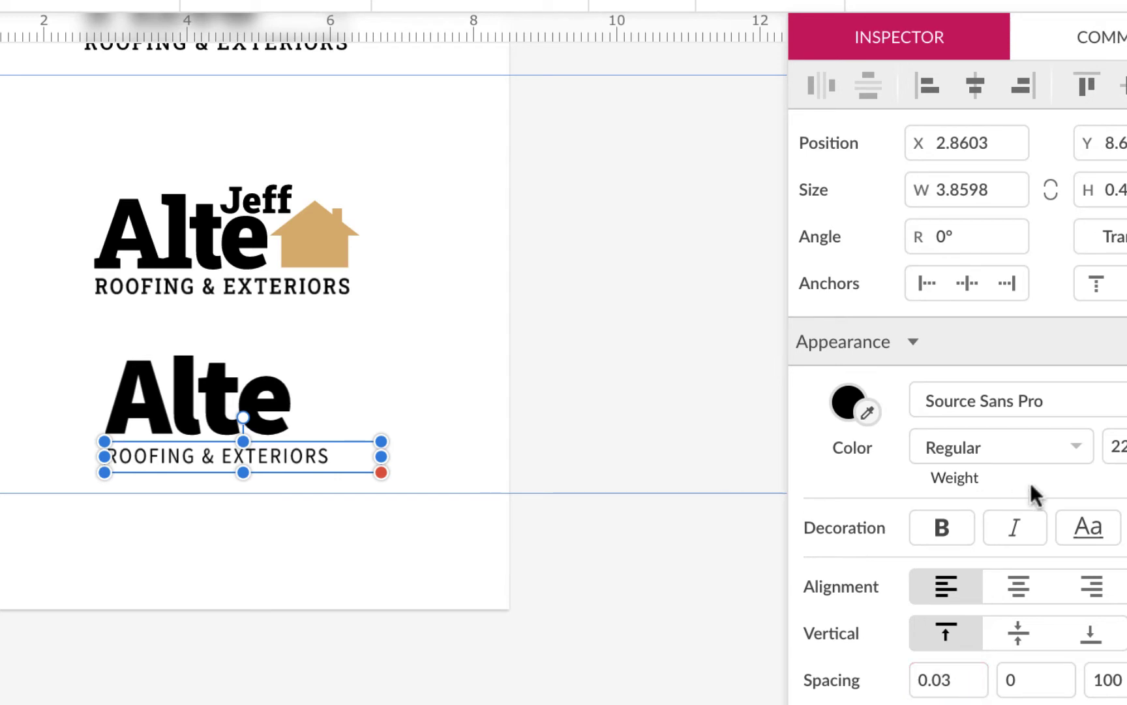
{"action": "left_click", "coordinate": [1069, 435]}
{"action": "left_click", "coordinate": [1065, 492]}
- Set the tagline's text box to automatic width and height and shrink the tagline to about the width of "Alte"
{"action": "left_click_drag", "start_coordinate": [382, 457], "coordinate": [366, 459]}
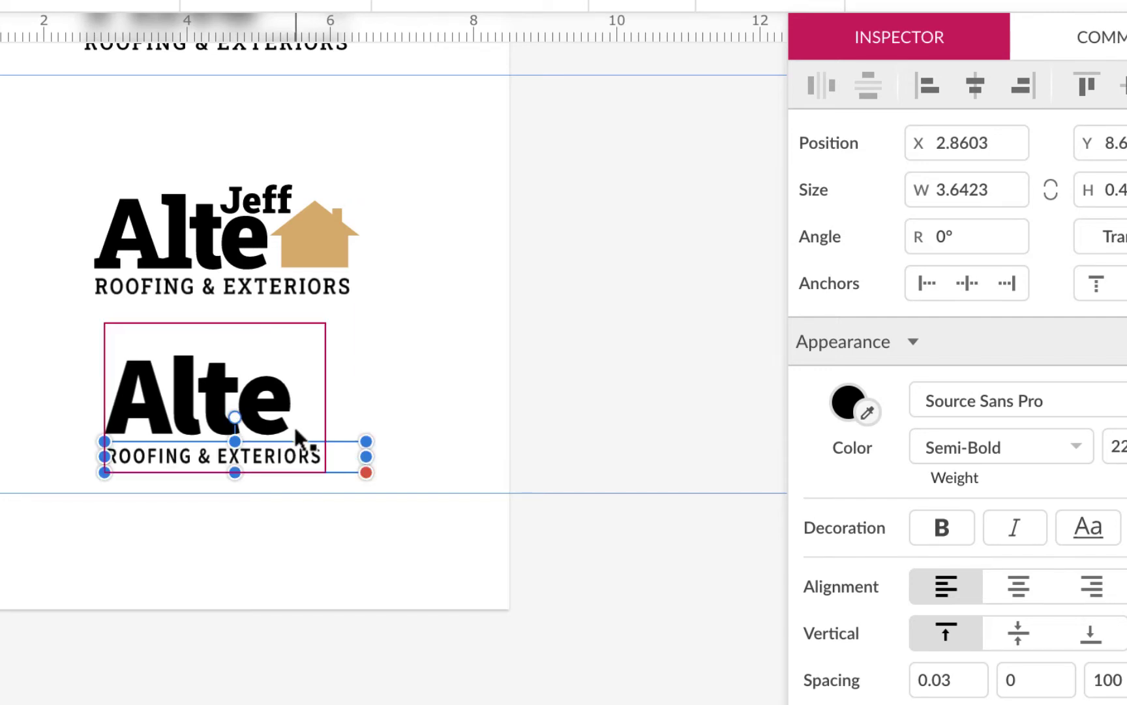
{"action": "scroll", "coordinate": [294, 426], "scroll_direction": "up", "scroll_amount": 5}
{"action": "left_click", "coordinate": [329, 526]}
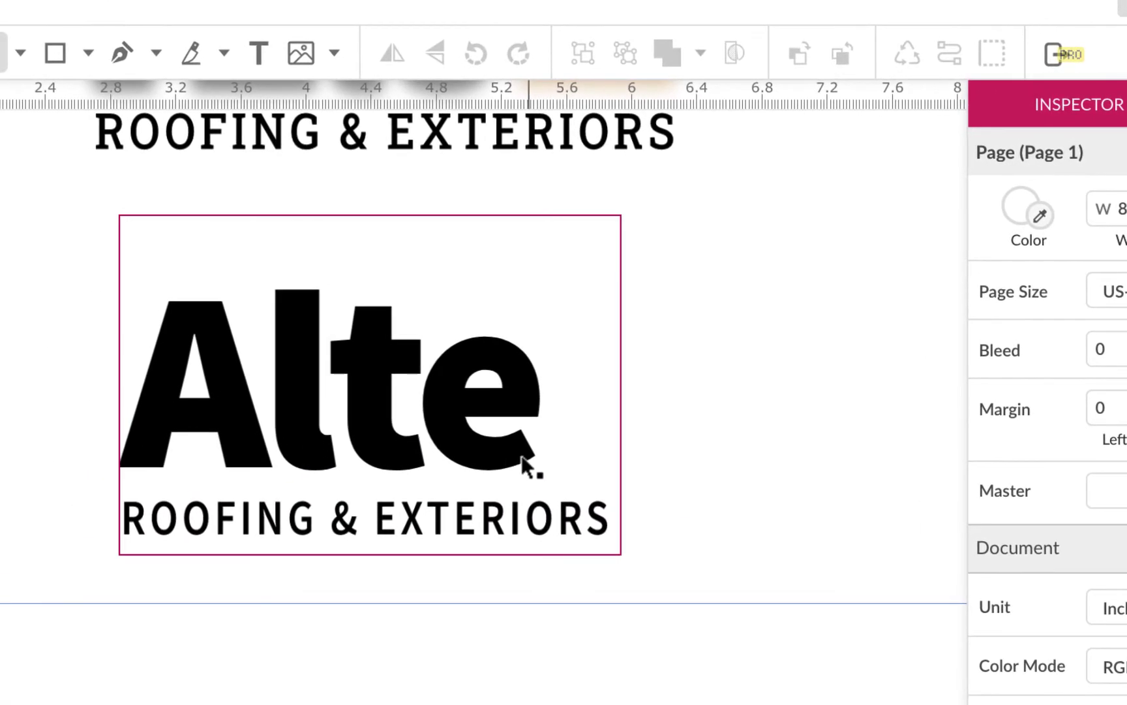
{"action": "left_click", "coordinate": [593, 535]}
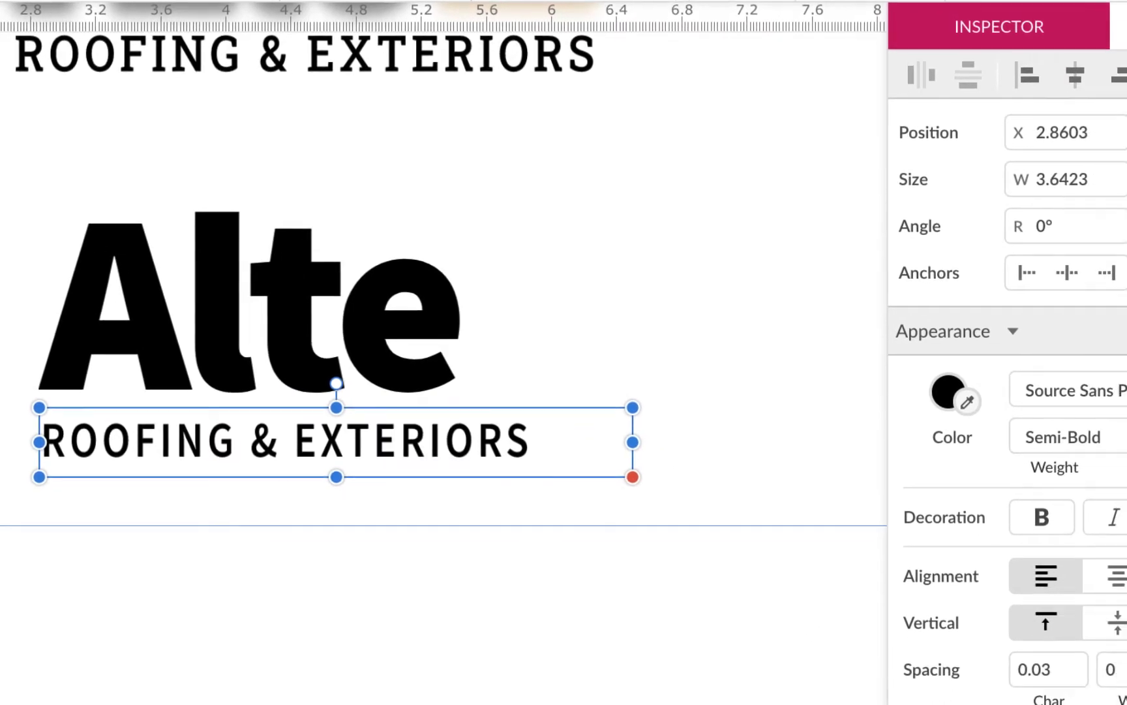
{"action": "left_click", "coordinate": [911, 624]}
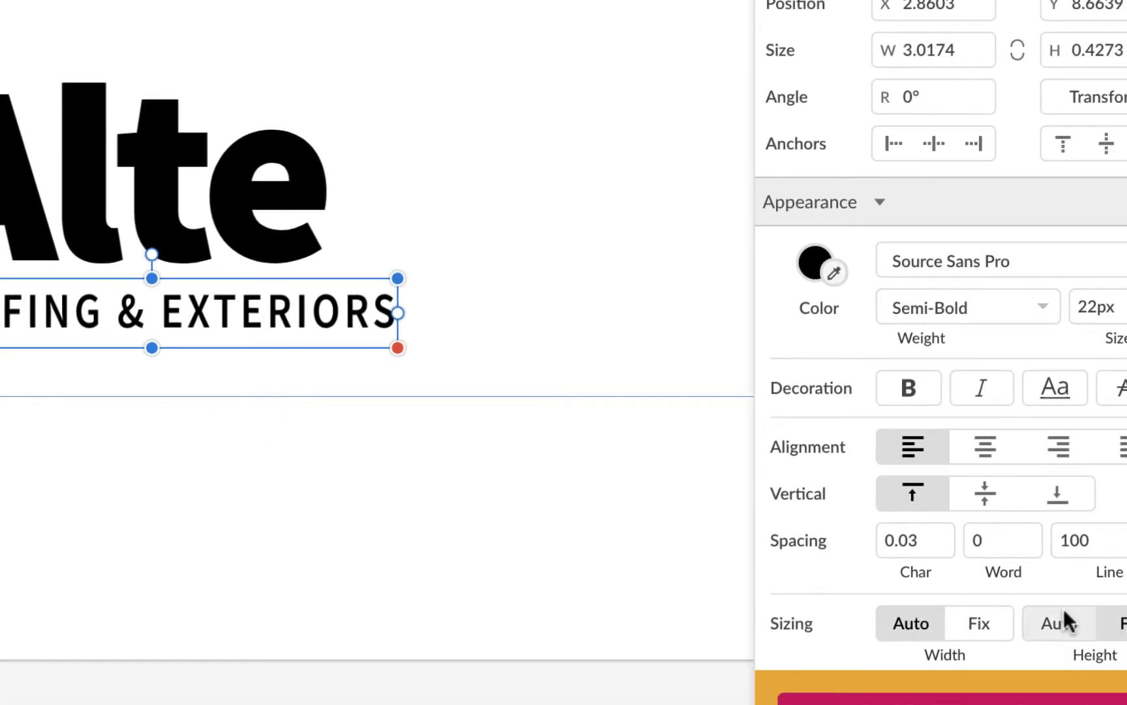
{"action": "left_click", "coordinate": [1062, 620]}
{"action": "left_click_drag", "start_coordinate": [409, 303], "coordinate": [343, 308]}
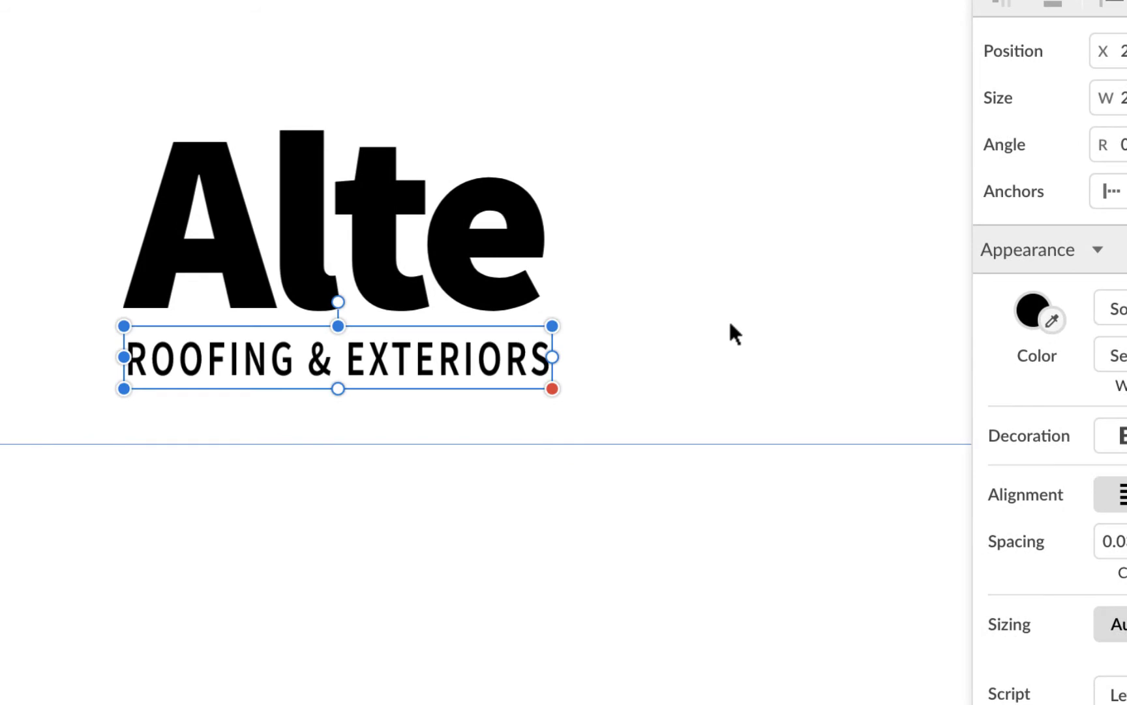
- Move the tagline up slightly so it sits closer beneath the sans-serif "Alte"
{"action": "left_click", "coordinate": [730, 324]}
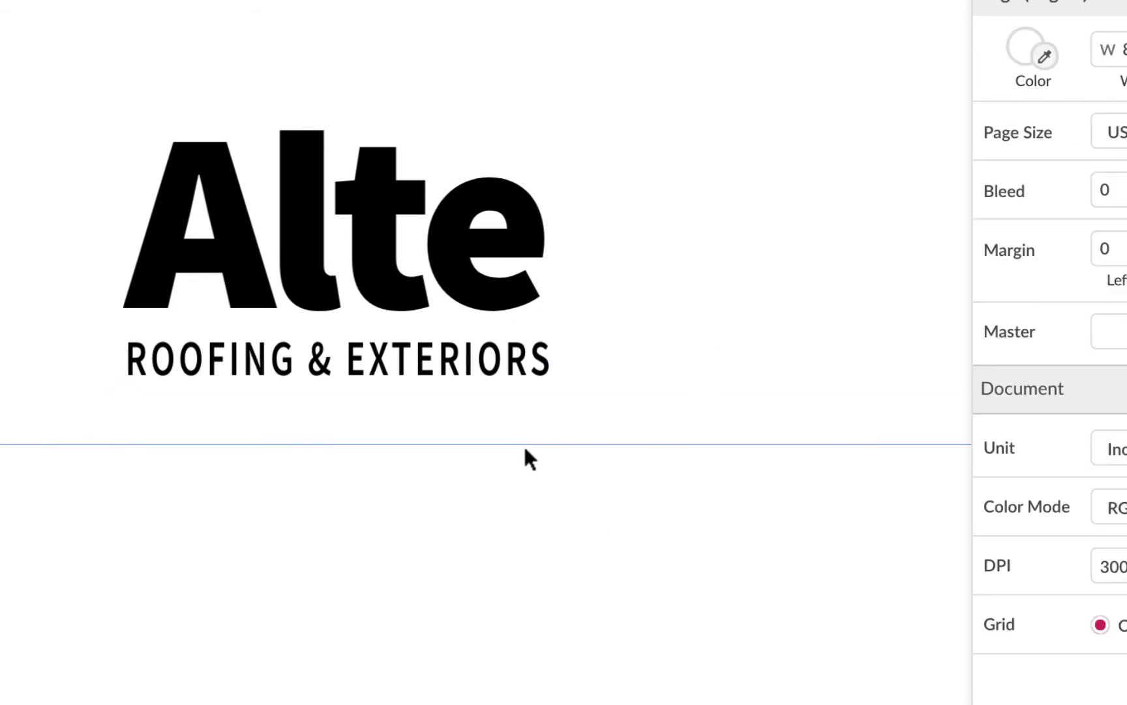
{"action": "left_click", "coordinate": [464, 367]}
{"action": "left_click_drag", "start_coordinate": [464, 367], "coordinate": [458, 355]}
- Draw a thin horizontal rectangle about 2.4 in wide in the gap between the second and third logo concepts
{"action": "scroll", "coordinate": [532, 482], "scroll_direction": "left", "scroll_amount": 10}
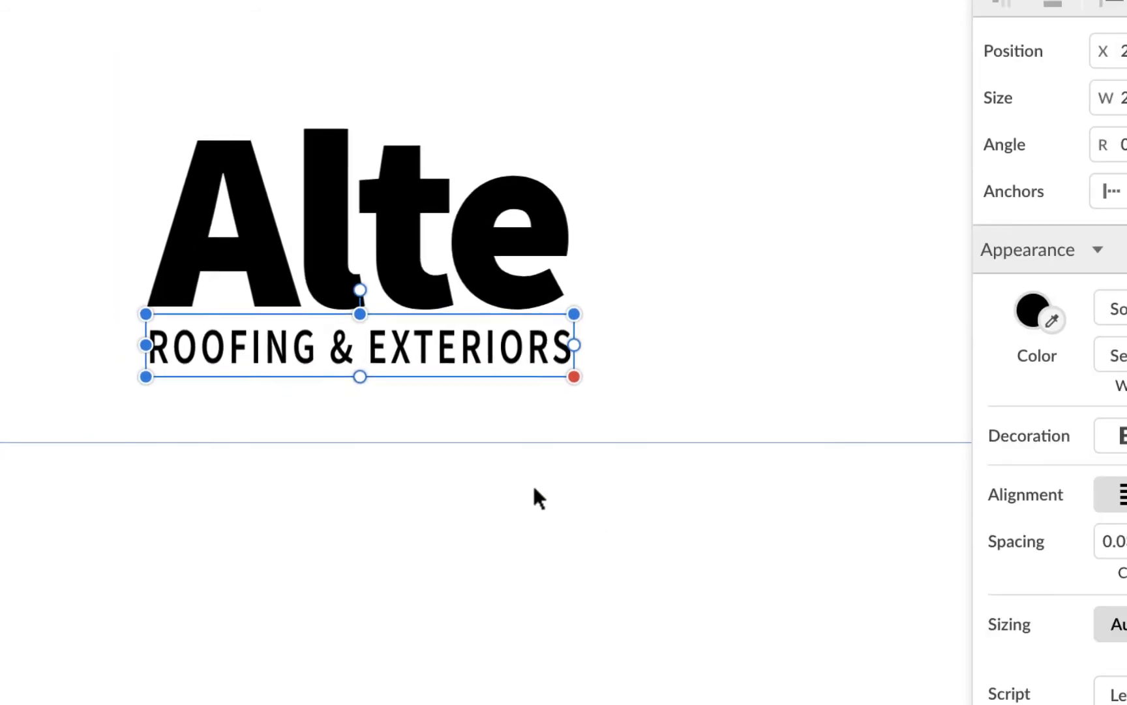
{"action": "scroll", "coordinate": [534, 488], "scroll_direction": "right", "scroll_amount": 7}
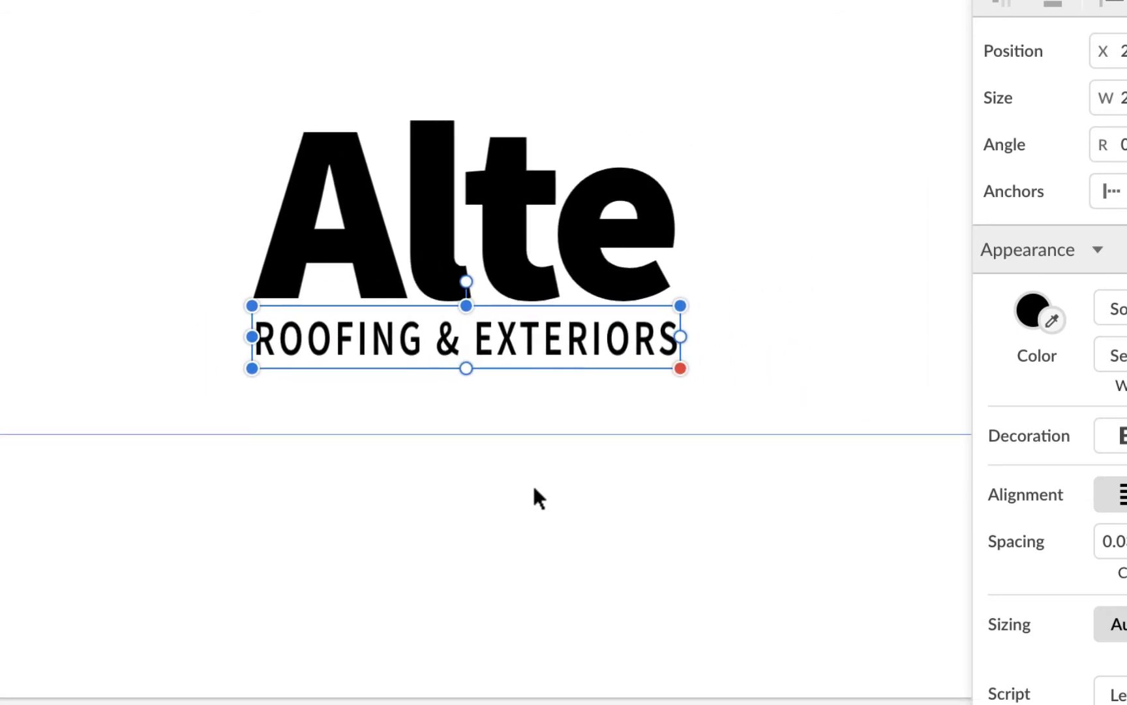
{"action": "scroll", "coordinate": [534, 489], "scroll_direction": "up", "scroll_amount": 4}
{"action": "scroll", "coordinate": [533, 488], "scroll_direction": "left", "scroll_amount": 2}
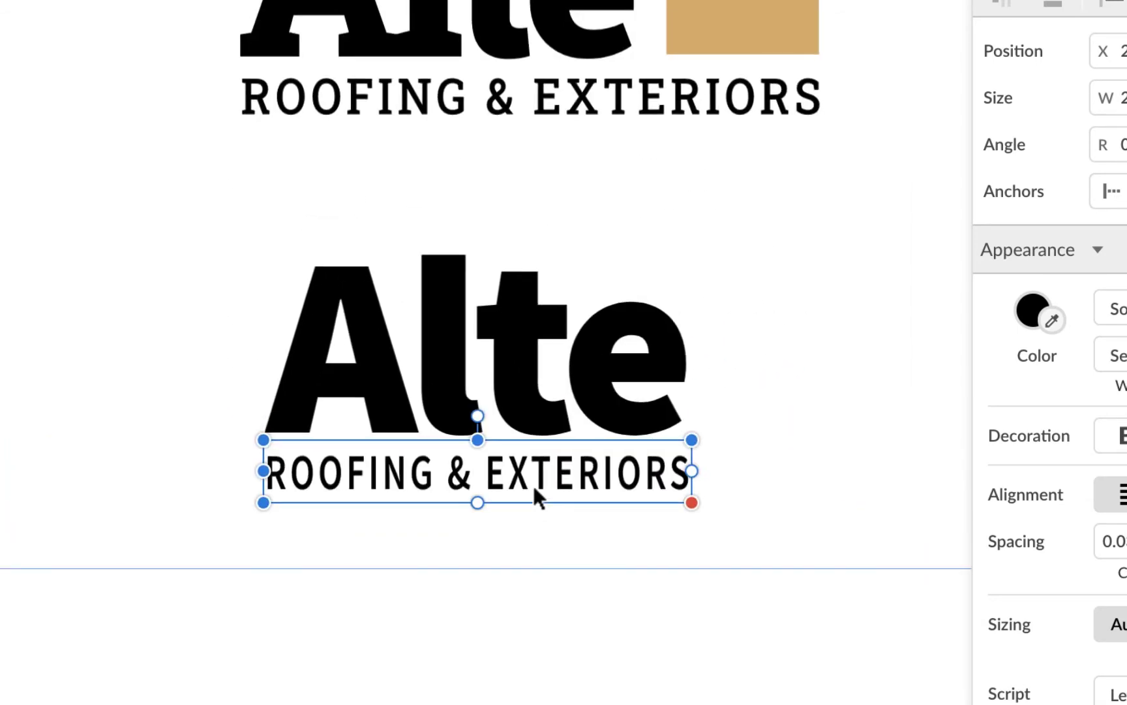
{"action": "scroll", "coordinate": [534, 496], "scroll_direction": "up", "scroll_amount": 2}
{"action": "scroll", "coordinate": [534, 496], "scroll_direction": "left", "scroll_amount": 1}
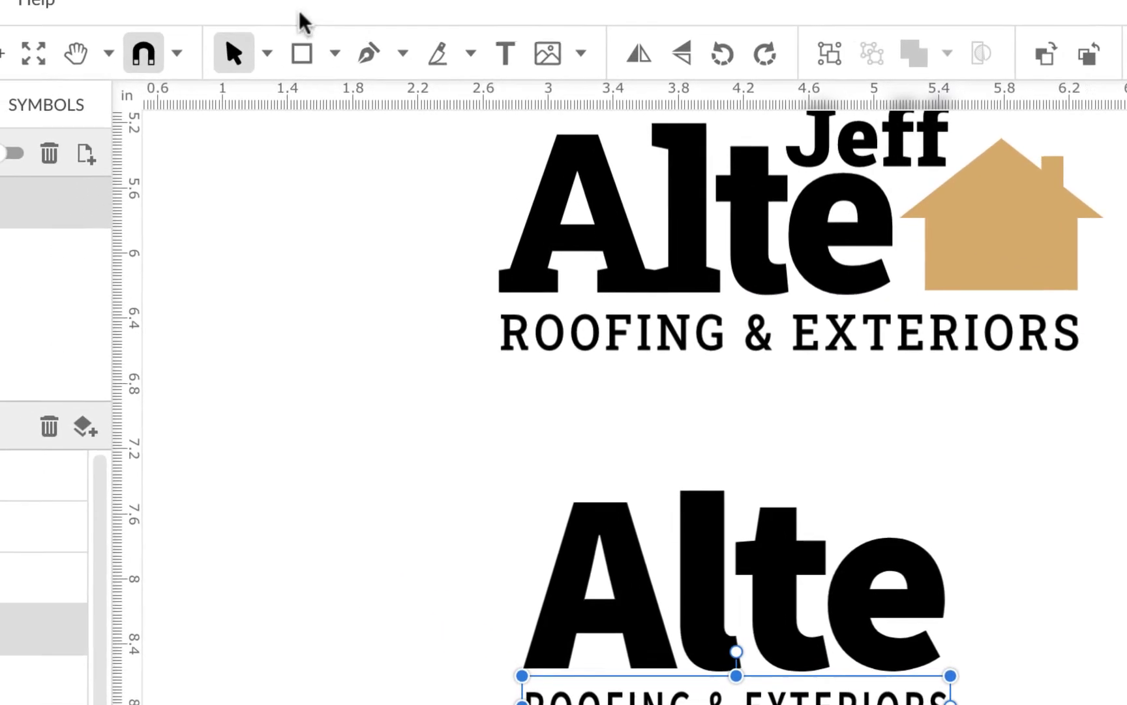
{"action": "left_click", "coordinate": [302, 53]}
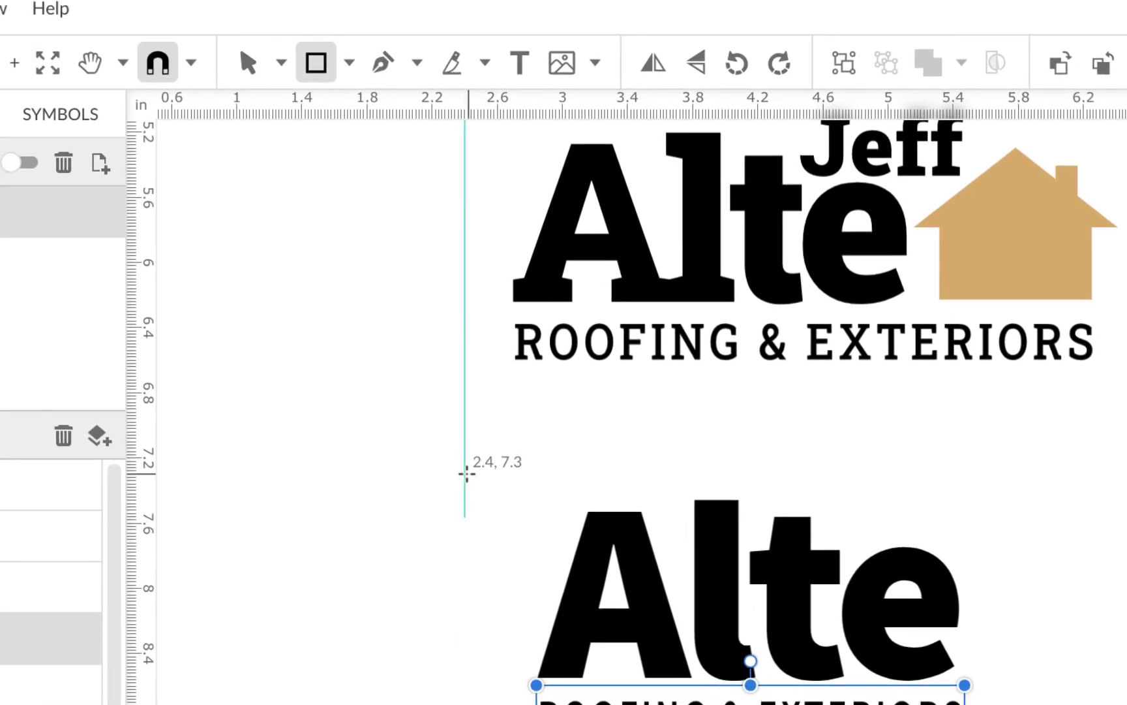
{"action": "left_click_drag", "start_coordinate": [250, 387], "coordinate": [644, 414]}
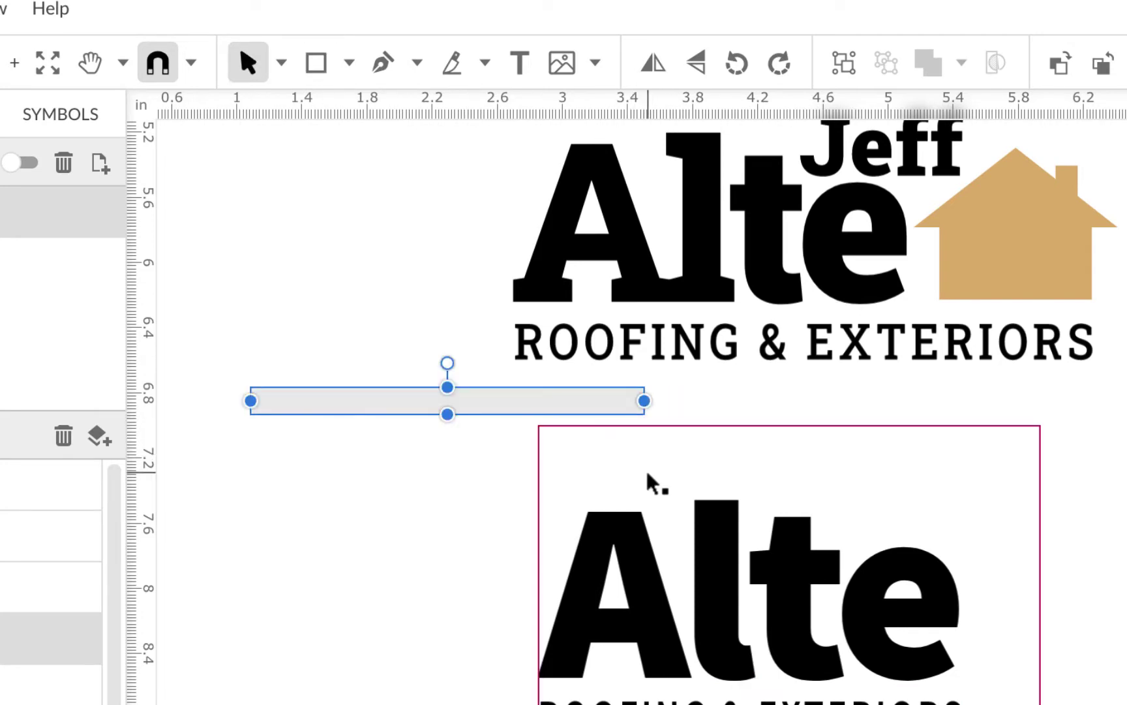
{"action": "left_click", "coordinate": [306, 649]}
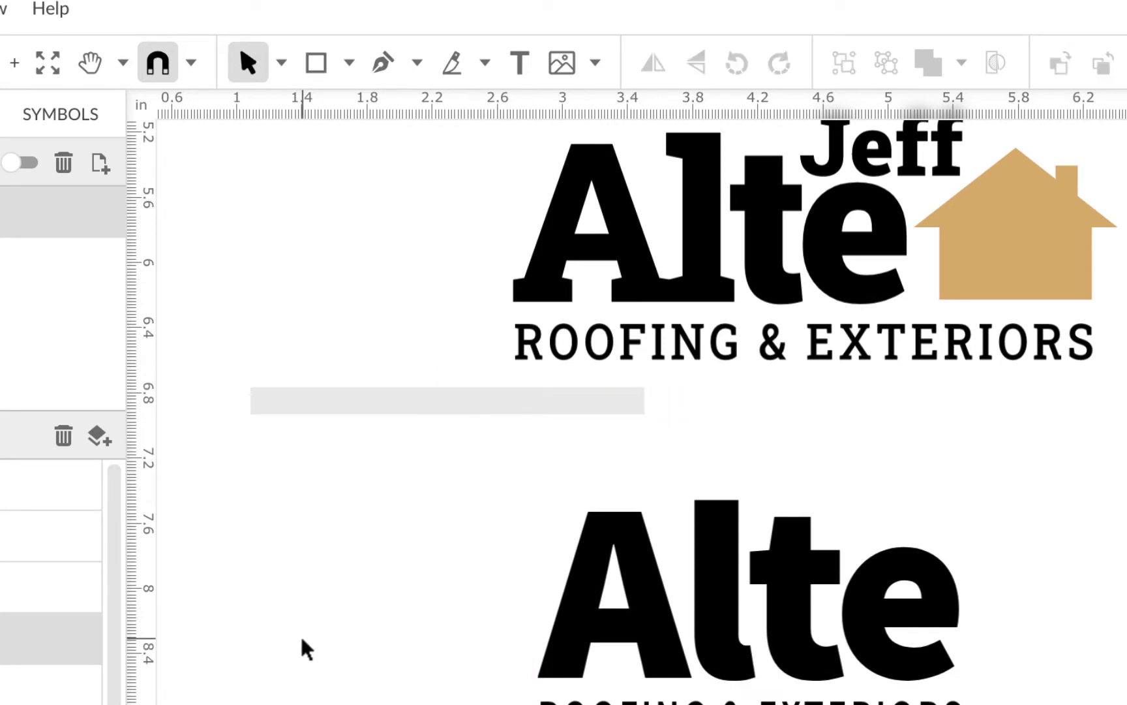
- Rotate the rectangle about 30° so it rises toward its right end, and move it clear of the logo lettering
{"action": "left_click", "coordinate": [385, 406]}
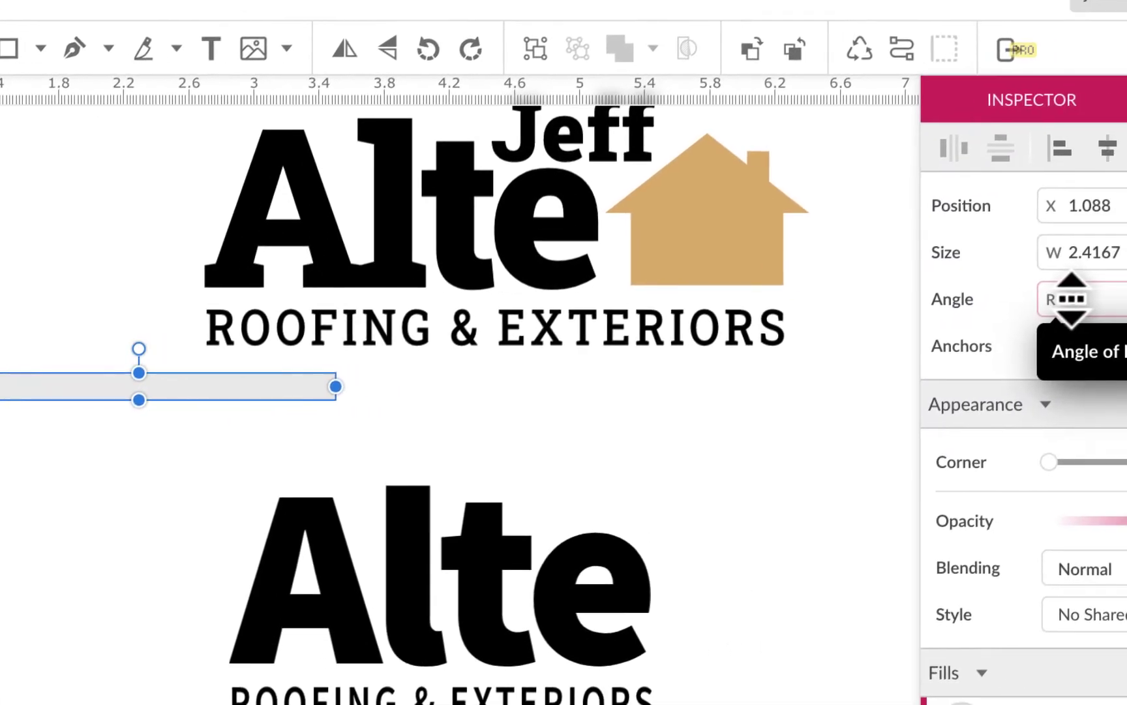
{"action": "left_click_drag", "start_coordinate": [1072, 299], "coordinate": [1072, 252]}
{"action": "left_click", "coordinate": [456, 402]}
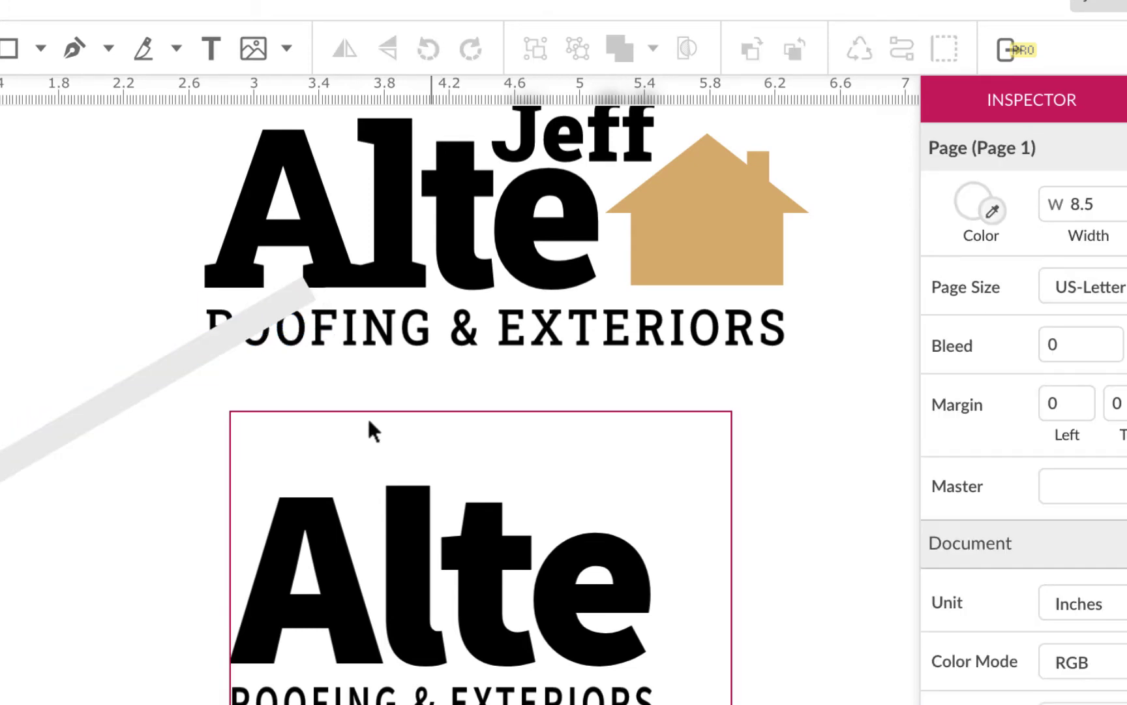
{"action": "left_click_drag", "start_coordinate": [202, 360], "coordinate": [86, 456]}
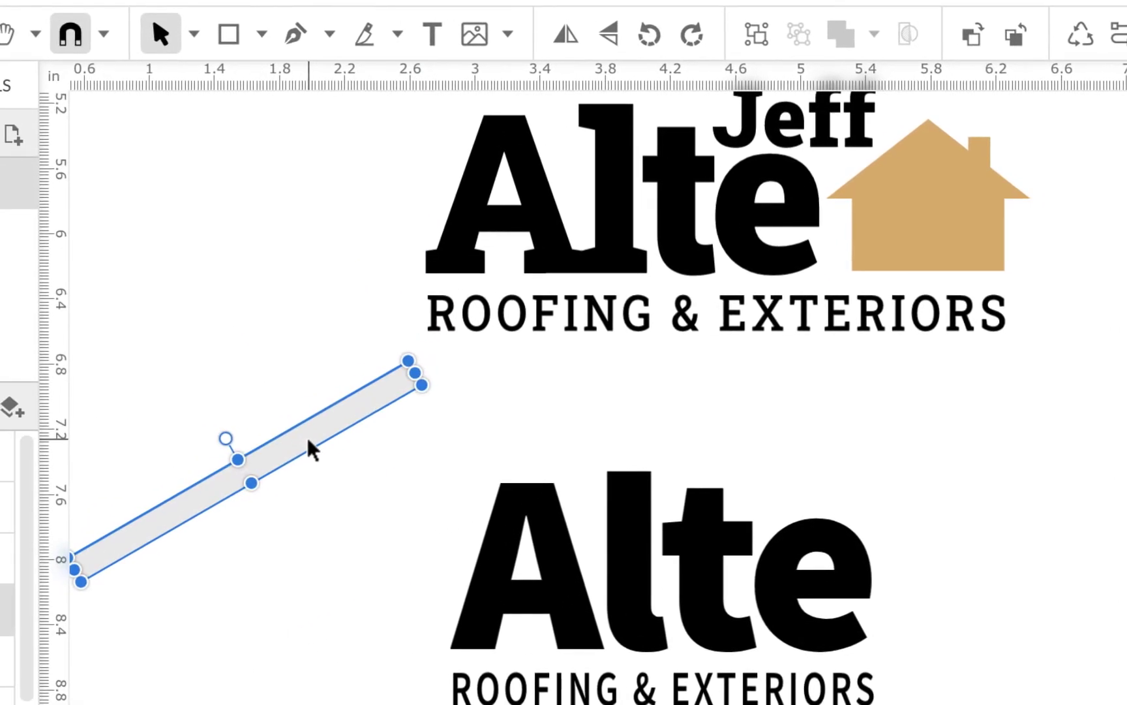
- Duplicate the sloped bar, flip the copy horizontally and join both bars' upper ends into a roof peak
{"action": "left_click_drag", "start_coordinate": [307, 439], "coordinate": [427, 435]}
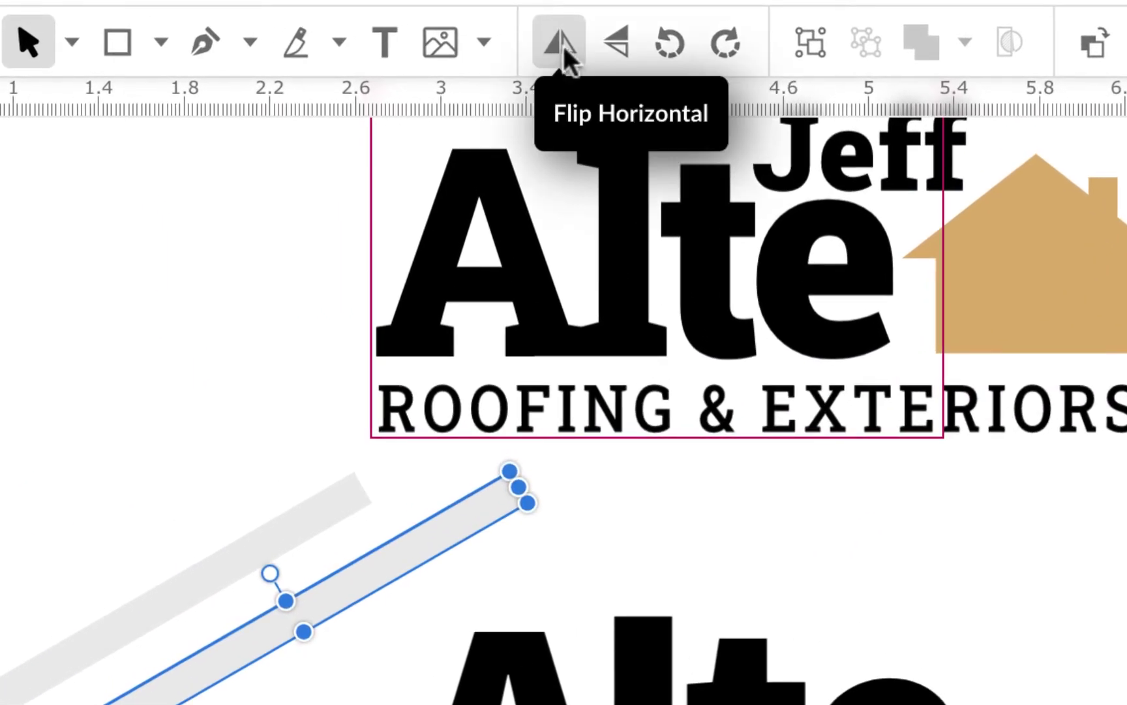
{"action": "left_click", "coordinate": [563, 46]}
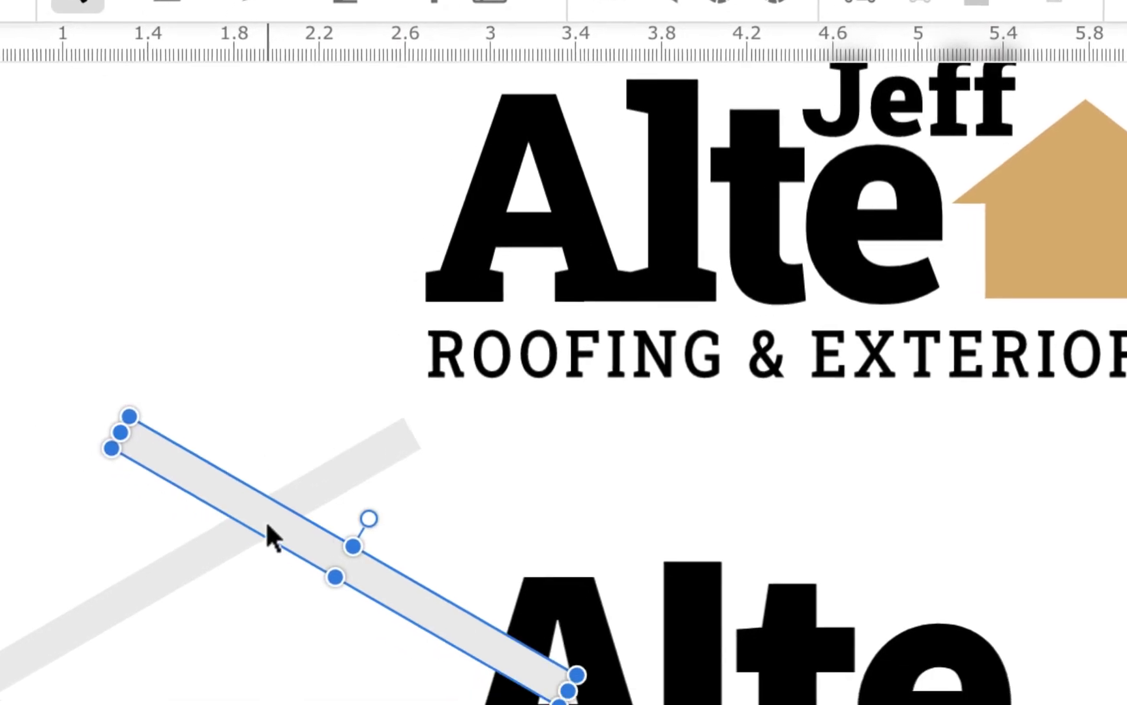
{"action": "left_click_drag", "start_coordinate": [266, 524], "coordinate": [643, 414]}
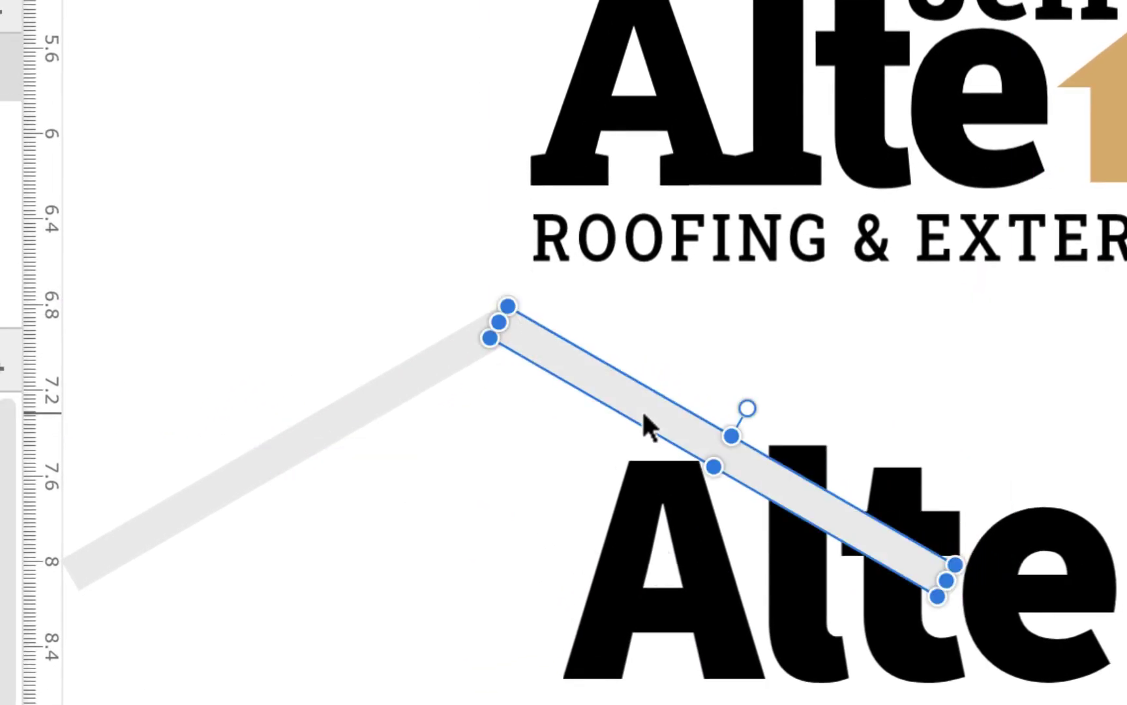
- Try to align the two roof bars to a common horizontal center
{"action": "left_click_drag", "start_coordinate": [378, 311], "coordinate": [539, 356]}
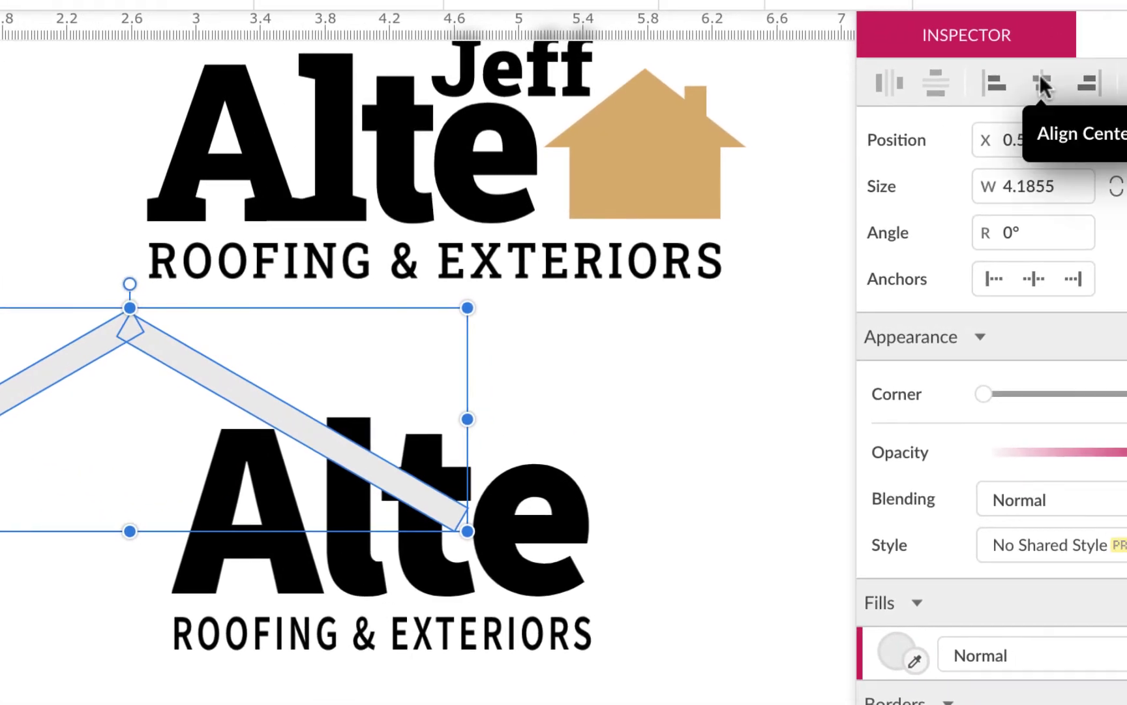
{"action": "left_click", "coordinate": [1040, 77]}
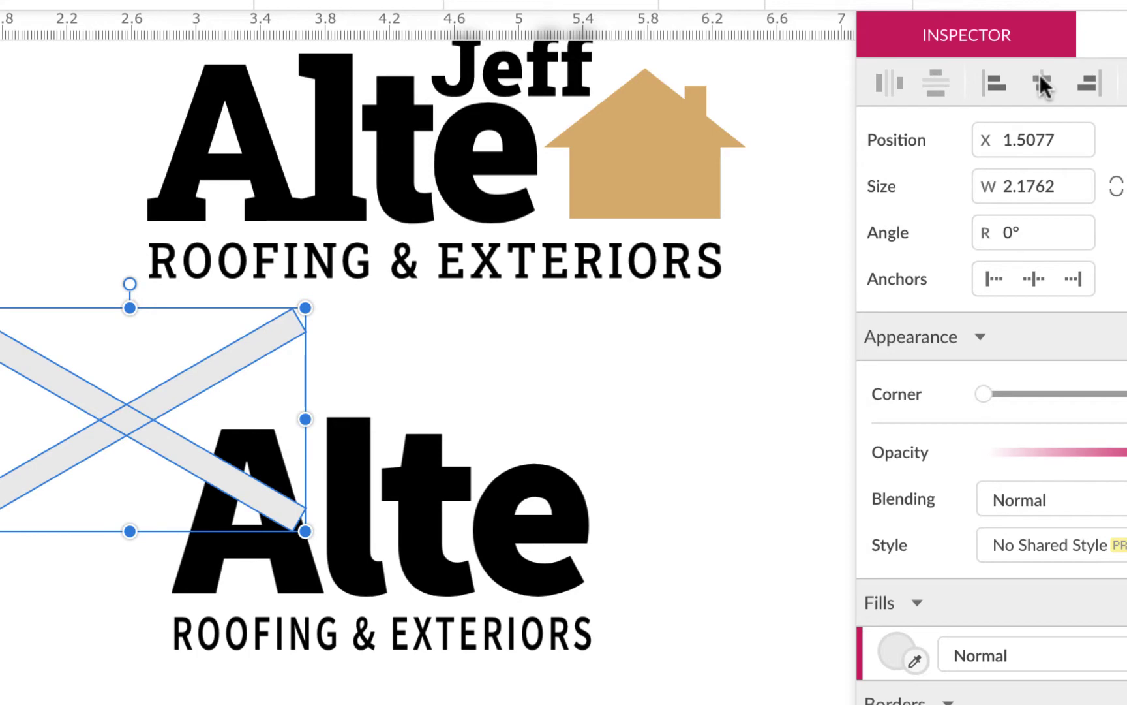
{"action": "key", "text": "ctrl+z"}
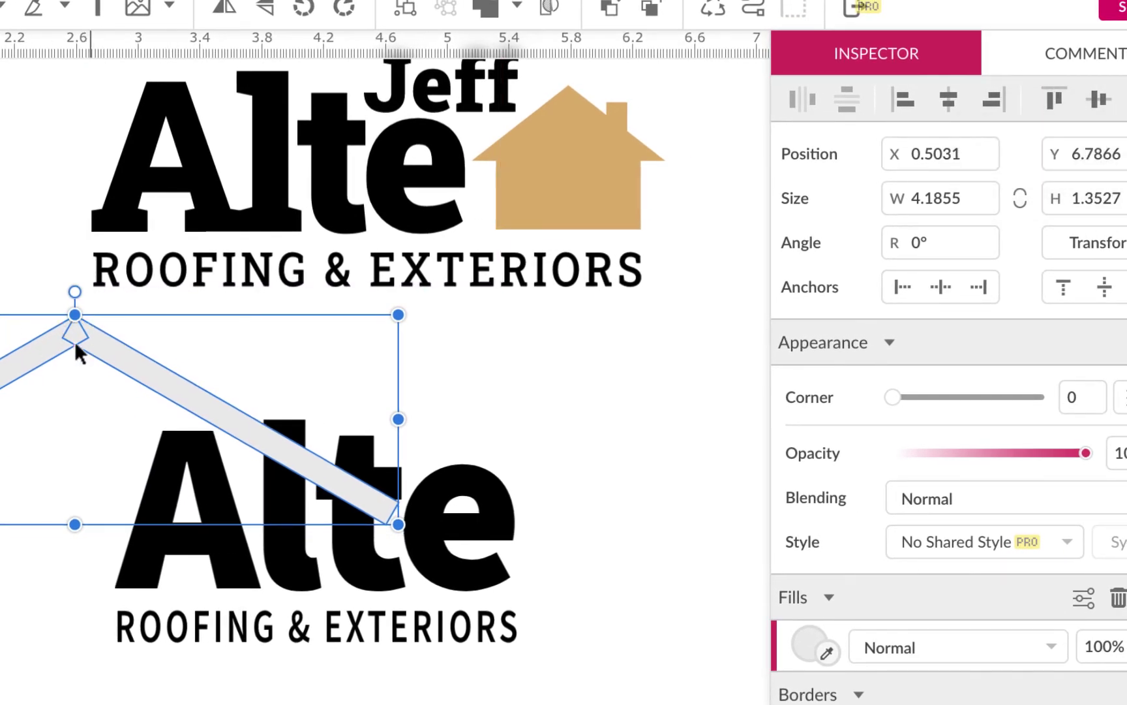
{"action": "key", "text": "Escape"}
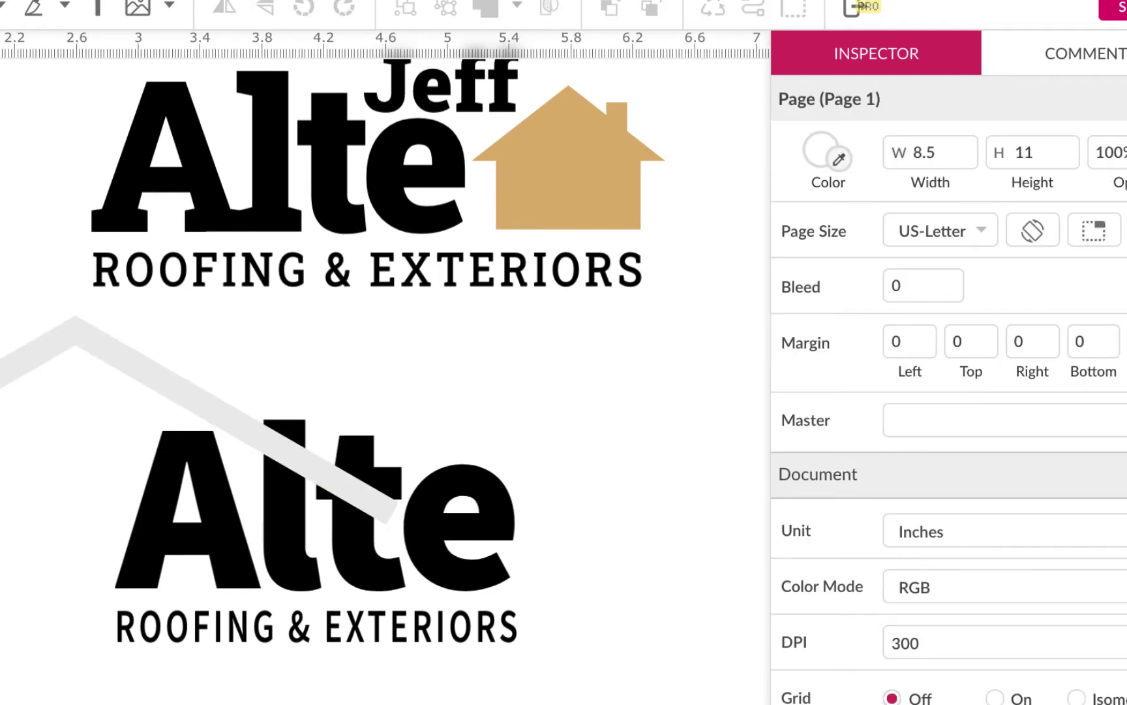
- Group the two roof bars and rename the group as "roof thing"
{"action": "left_click", "coordinate": [91, 352]}
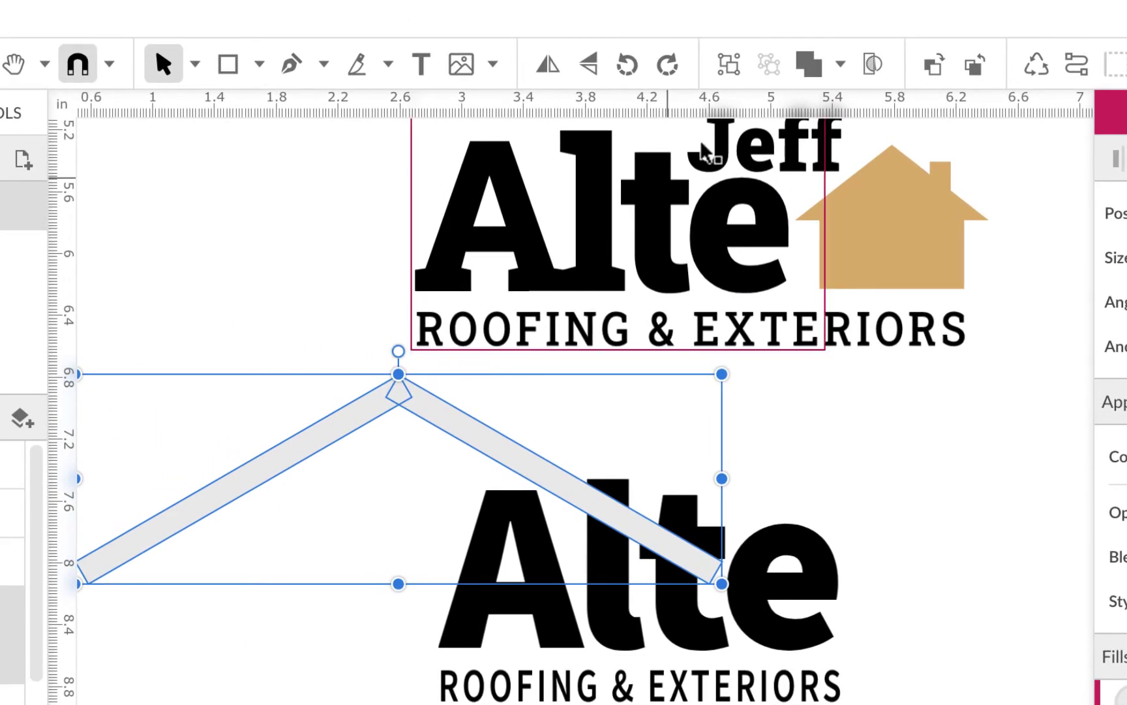
{"action": "left_click", "coordinate": [731, 65]}
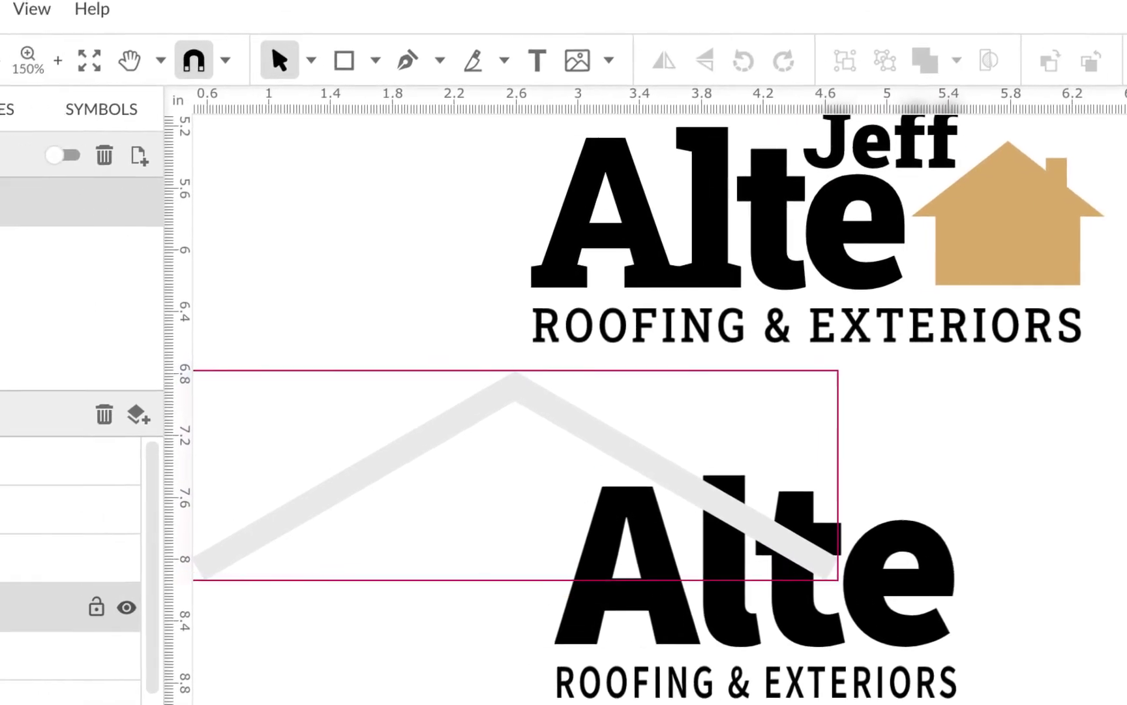
{"action": "double_click", "coordinate": [85, 599]}
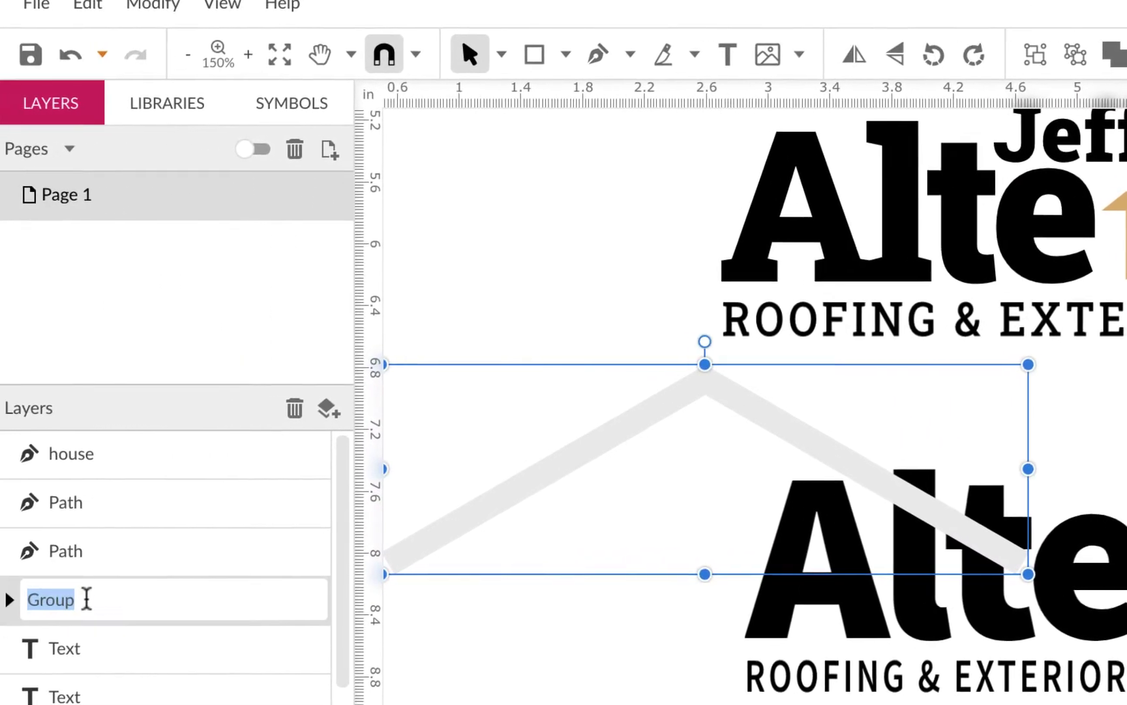
{"action": "type", "text": "roo"}
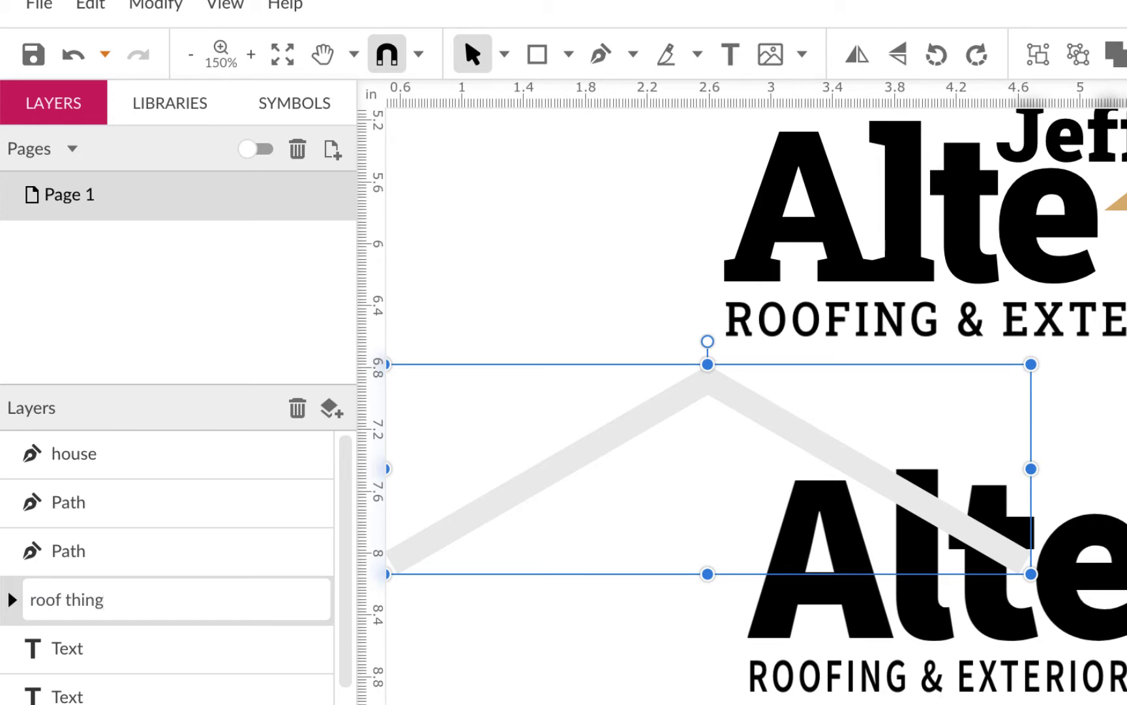
{"action": "type", "text": "f thing"}
{"action": "key", "text": "Return"}
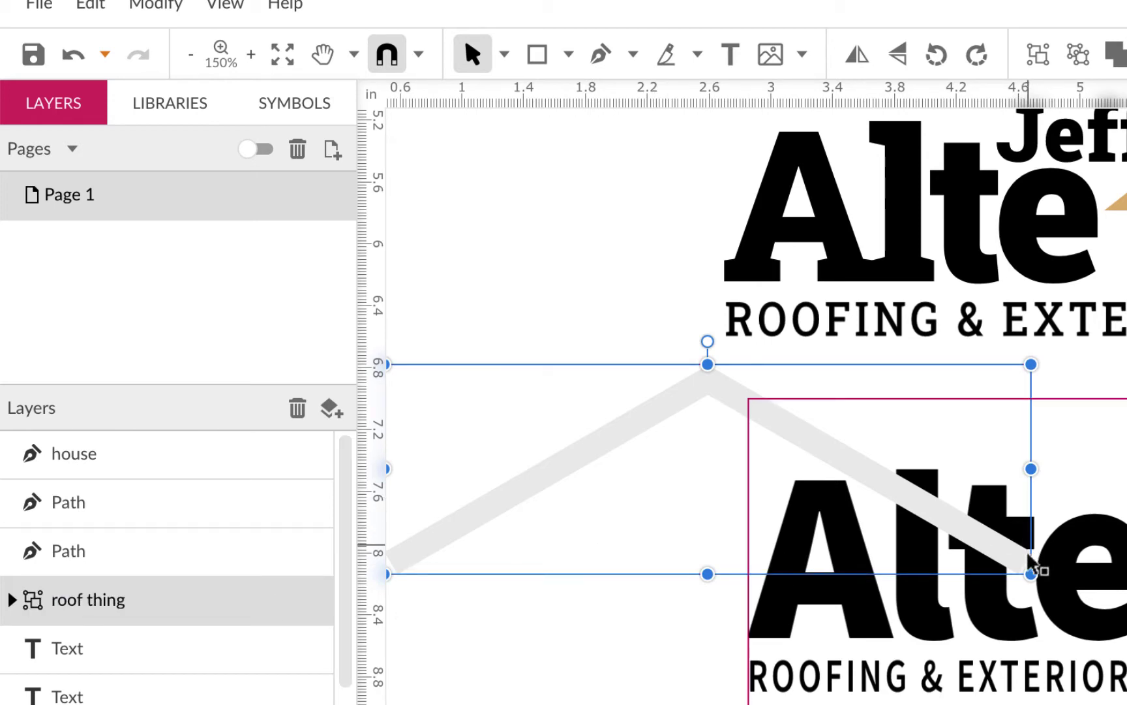
- Scale the roof group down proportionally to about 2.69 in wide and place it just above the sans-serif "Alte"
{"action": "left_click_drag", "start_coordinate": [1031, 572], "coordinate": [800, 498]}
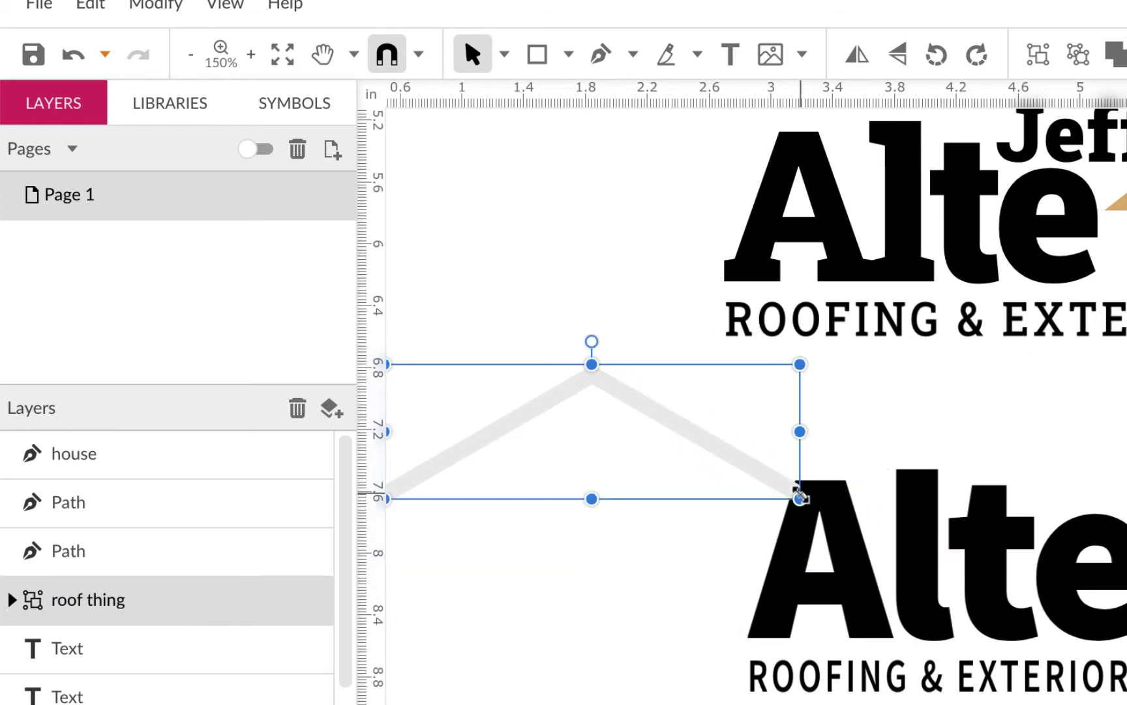
{"action": "left_click_drag", "start_coordinate": [717, 453], "coordinate": [1020, 428]}
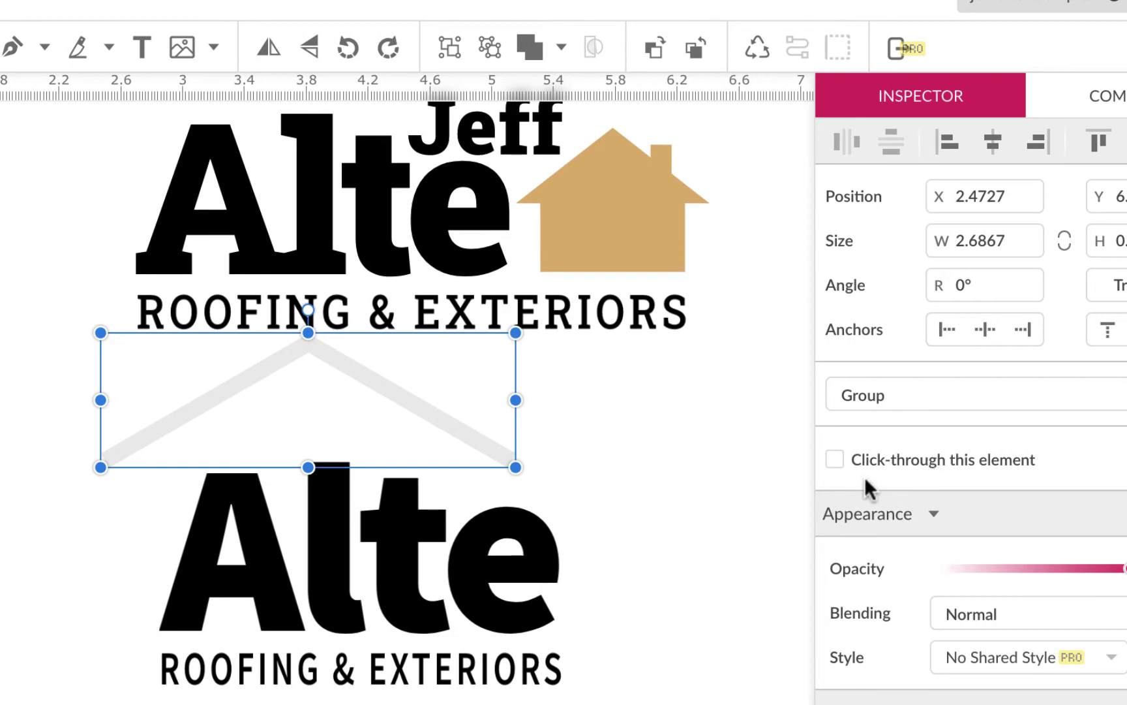
{"action": "scroll", "coordinate": [880, 475], "scroll_direction": "down", "scroll_amount": 2}
{"action": "scroll", "coordinate": [880, 475], "scroll_direction": "up", "scroll_amount": 2}
{"action": "scroll", "coordinate": [880, 475], "scroll_direction": "down", "scroll_amount": 2}
{"action": "scroll", "coordinate": [880, 488], "scroll_direction": "up", "scroll_amount": 2}
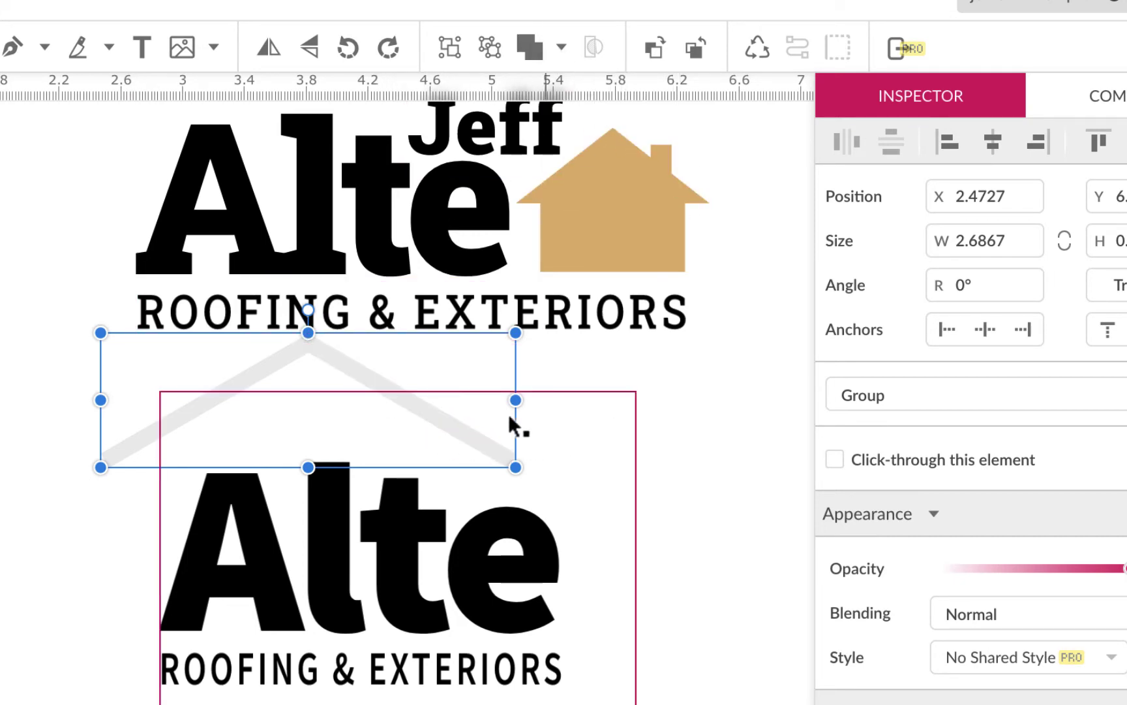
{"action": "left_click", "coordinate": [435, 419]}
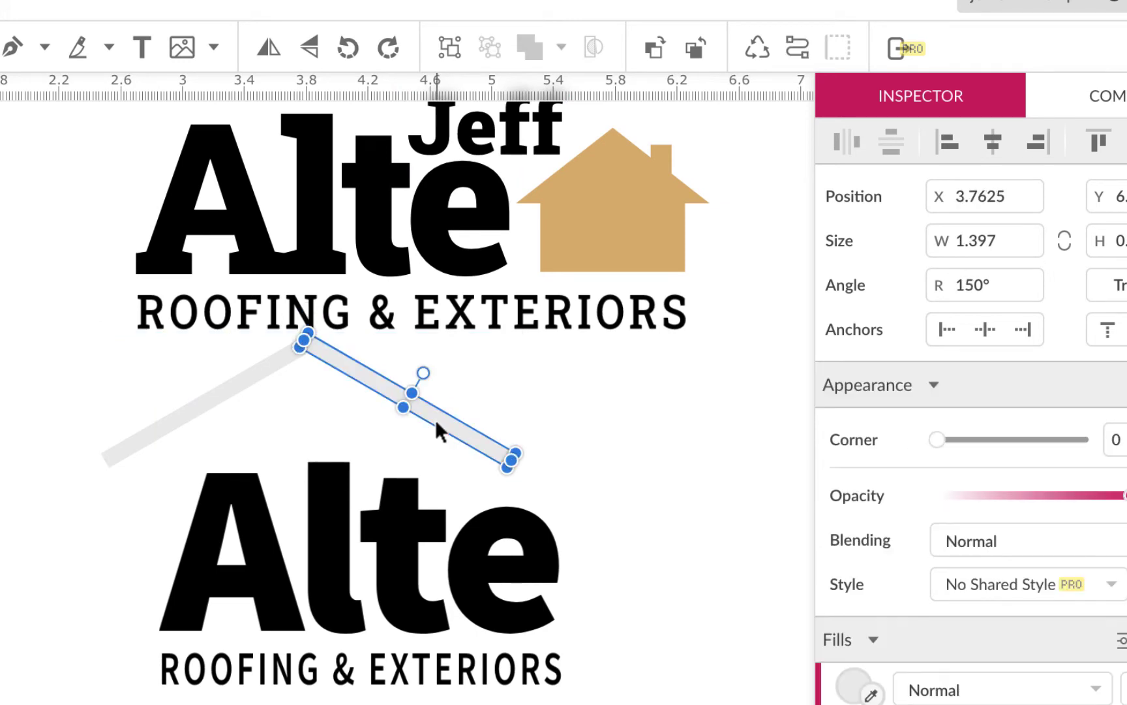
{"action": "left_click", "coordinate": [584, 402]}
{"action": "left_click", "coordinate": [724, 392]}
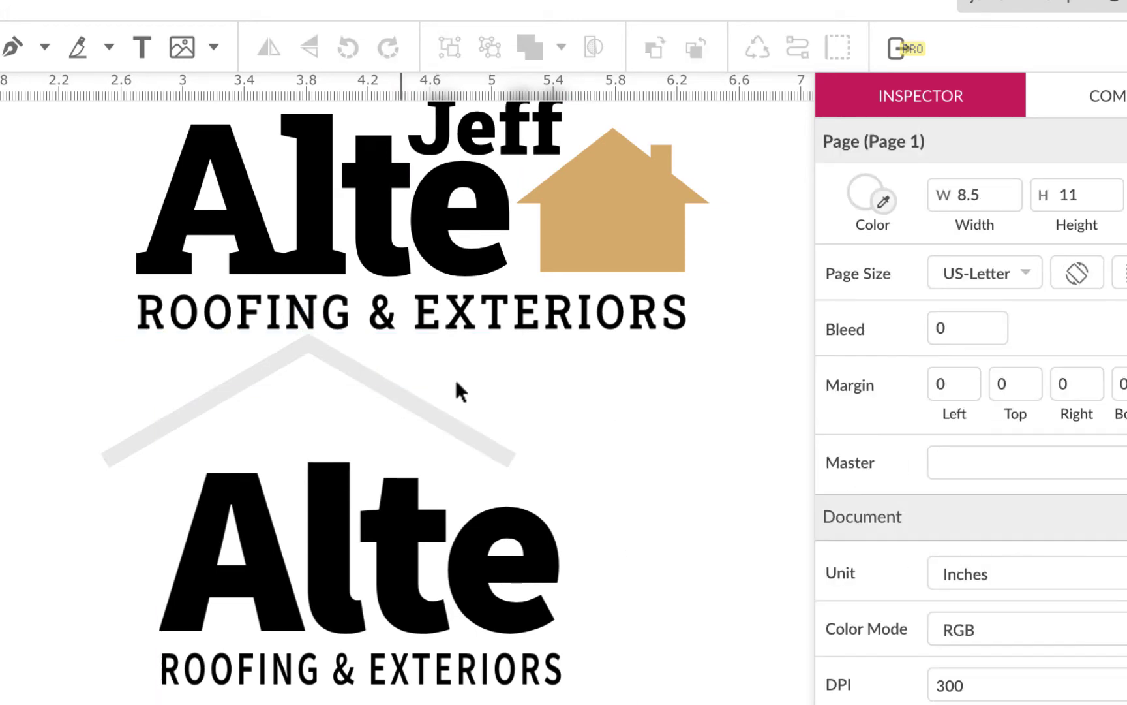
- Ungroup the roof and merge its two bars into one compound shape with Union
{"action": "left_click_drag", "start_coordinate": [96, 384], "coordinate": [541, 353]}
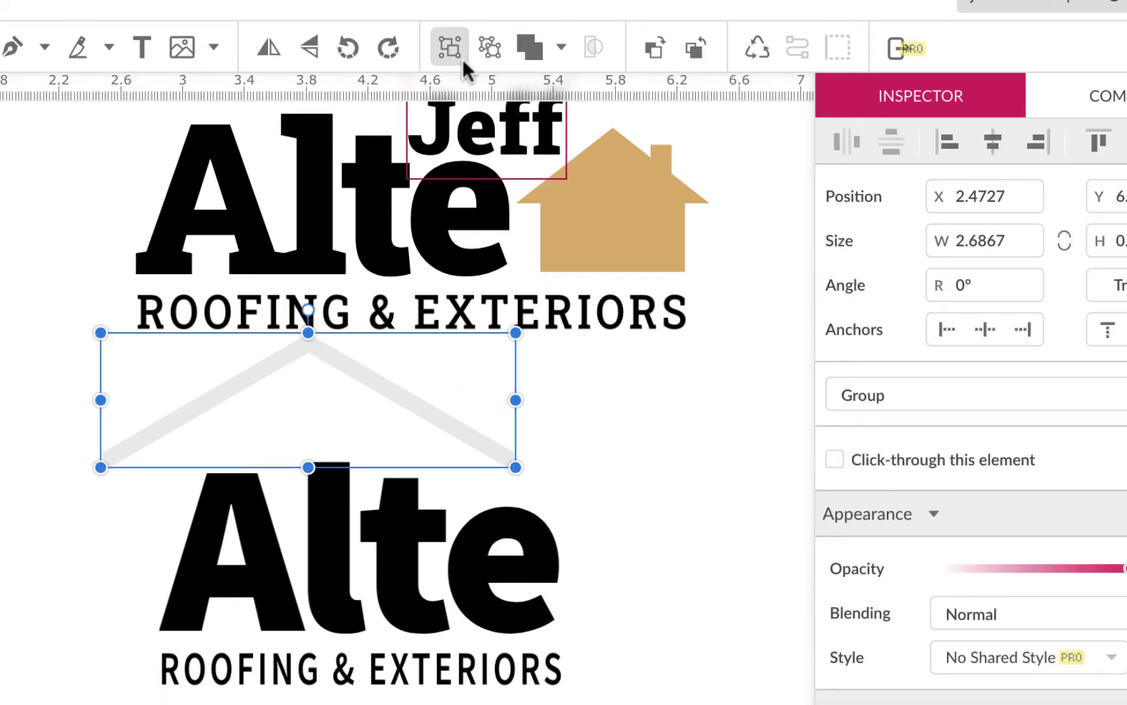
{"action": "left_click", "coordinate": [490, 46]}
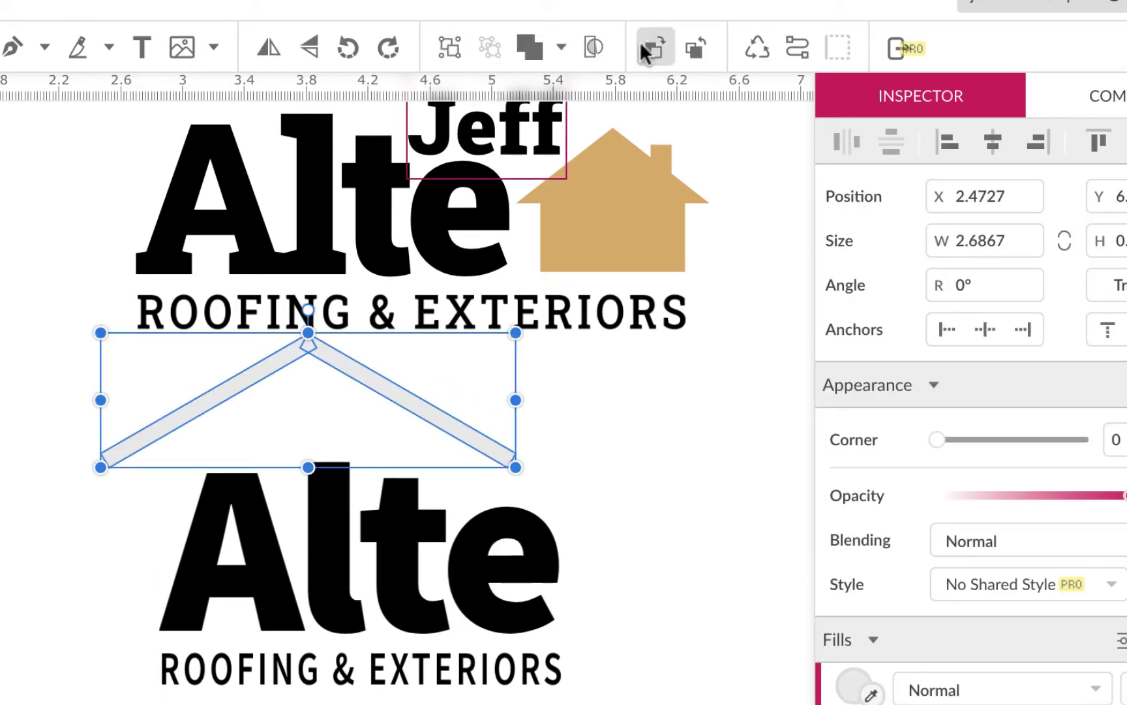
{"action": "left_click", "coordinate": [530, 47]}
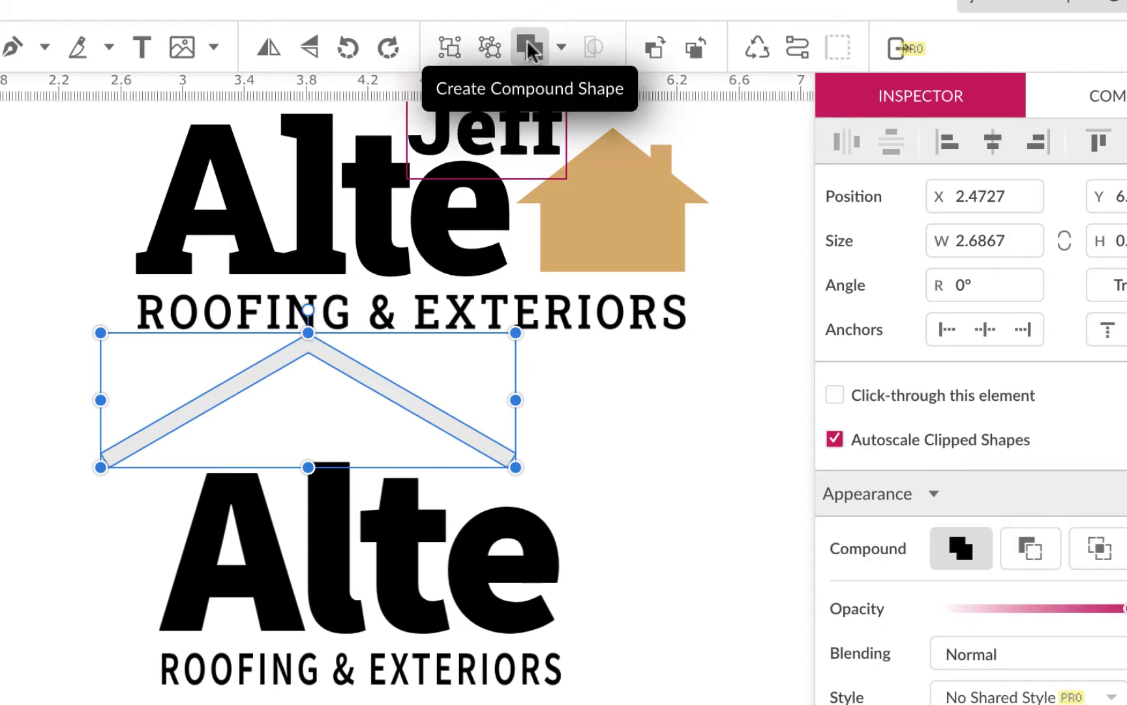
{"action": "left_click", "coordinate": [562, 48]}
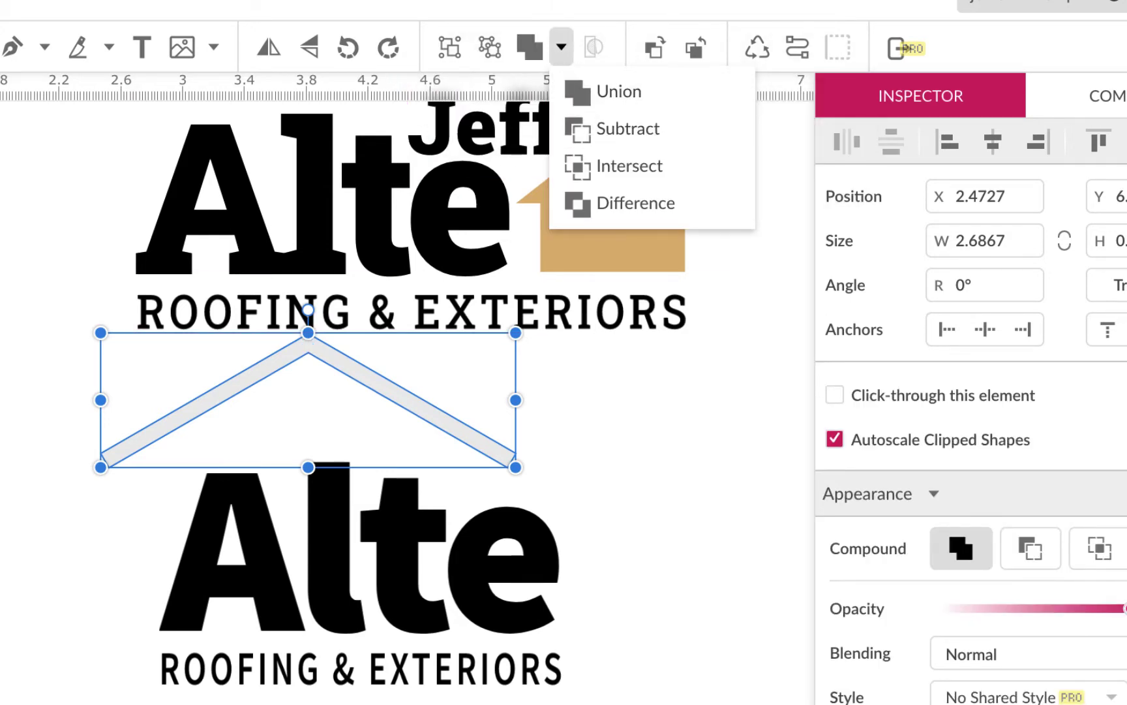
{"action": "left_click", "coordinate": [736, 446]}
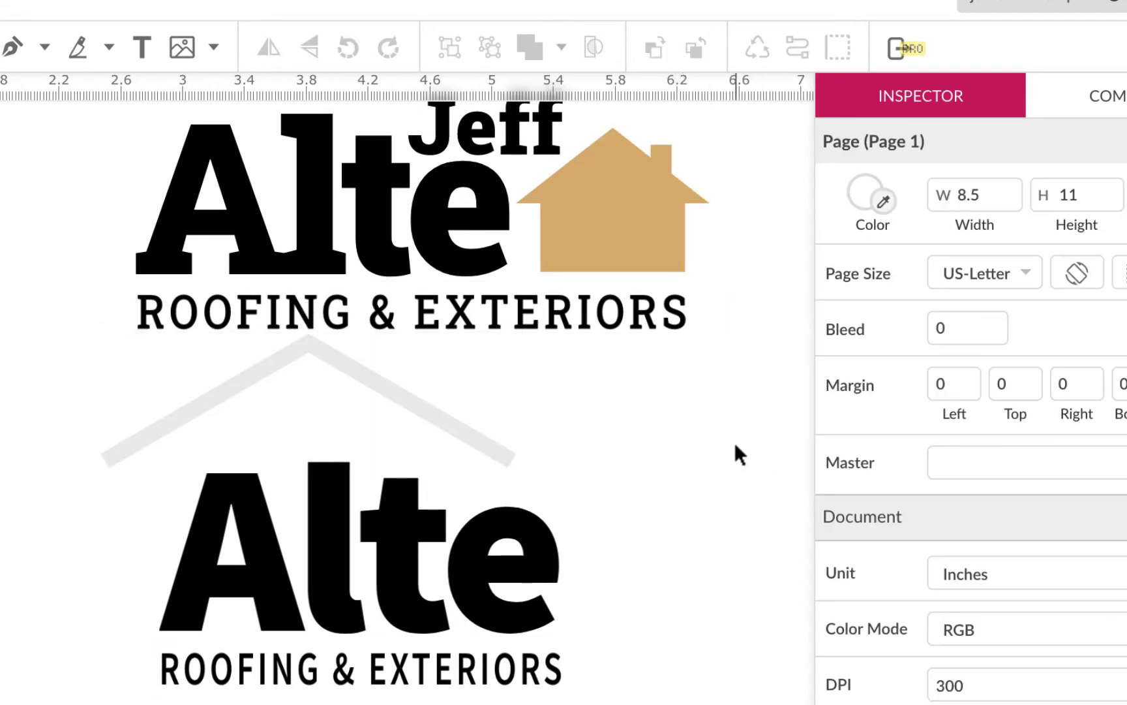
- Fill the merged roof shape with the house's tan, #DFB370, from the colors already in use
{"action": "left_click", "coordinate": [478, 445]}
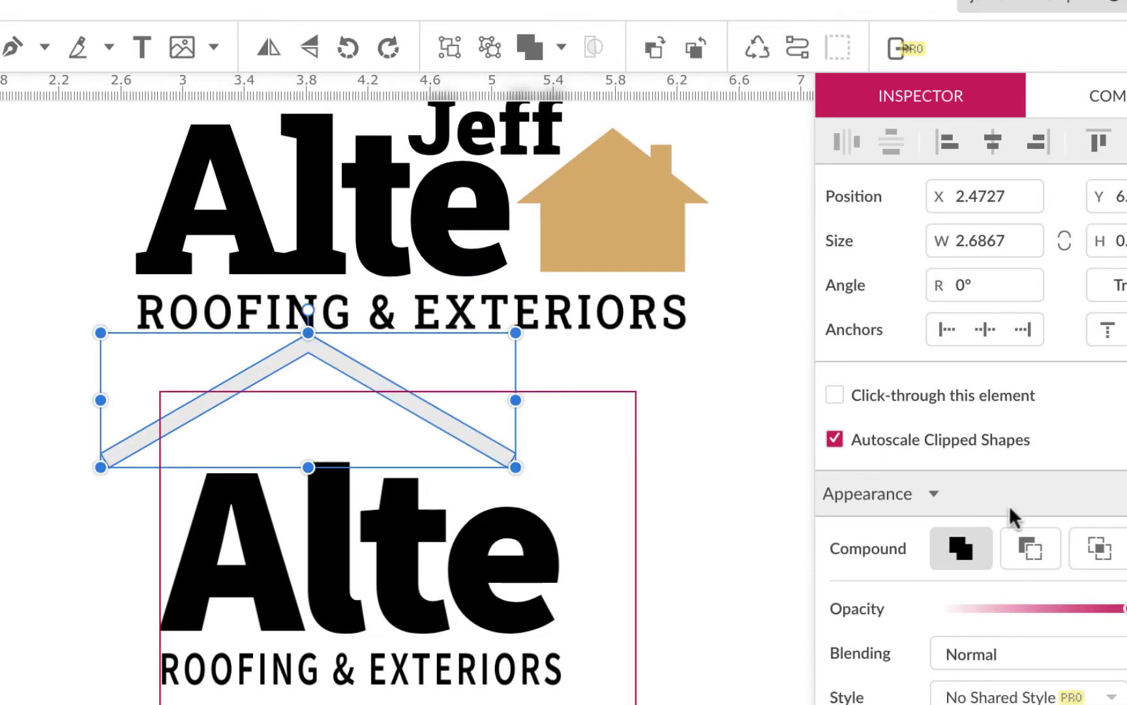
{"action": "scroll", "coordinate": [966, 555], "scroll_direction": "down", "scroll_amount": 5}
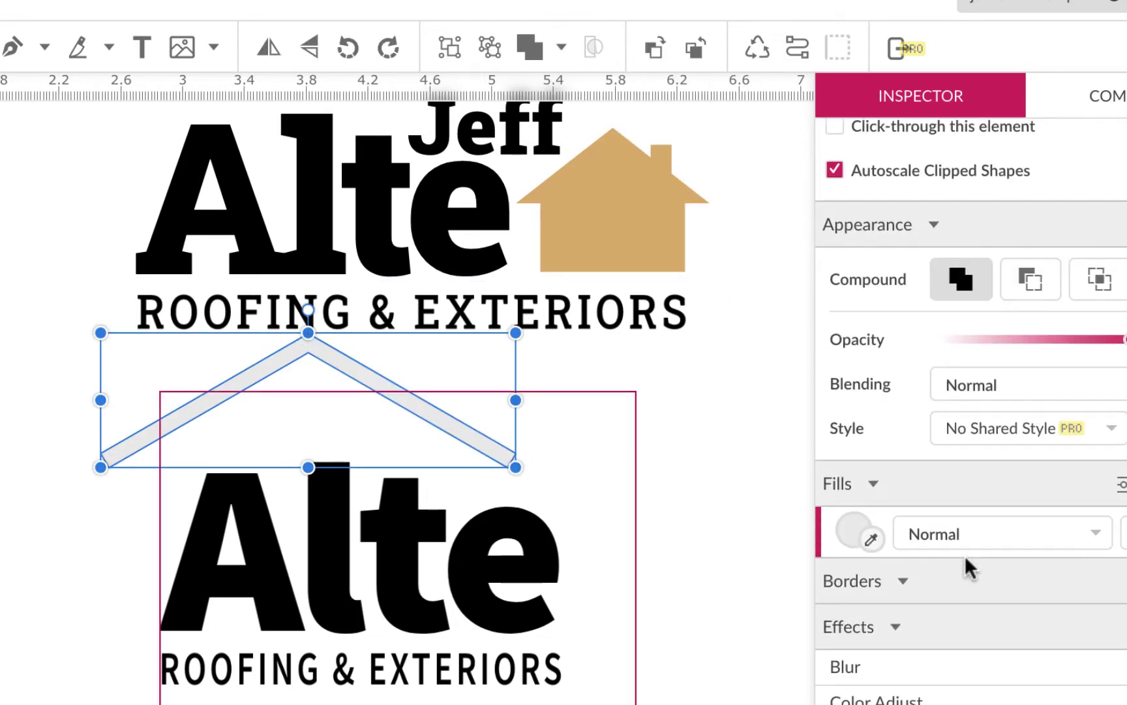
{"action": "left_click", "coordinate": [852, 522]}
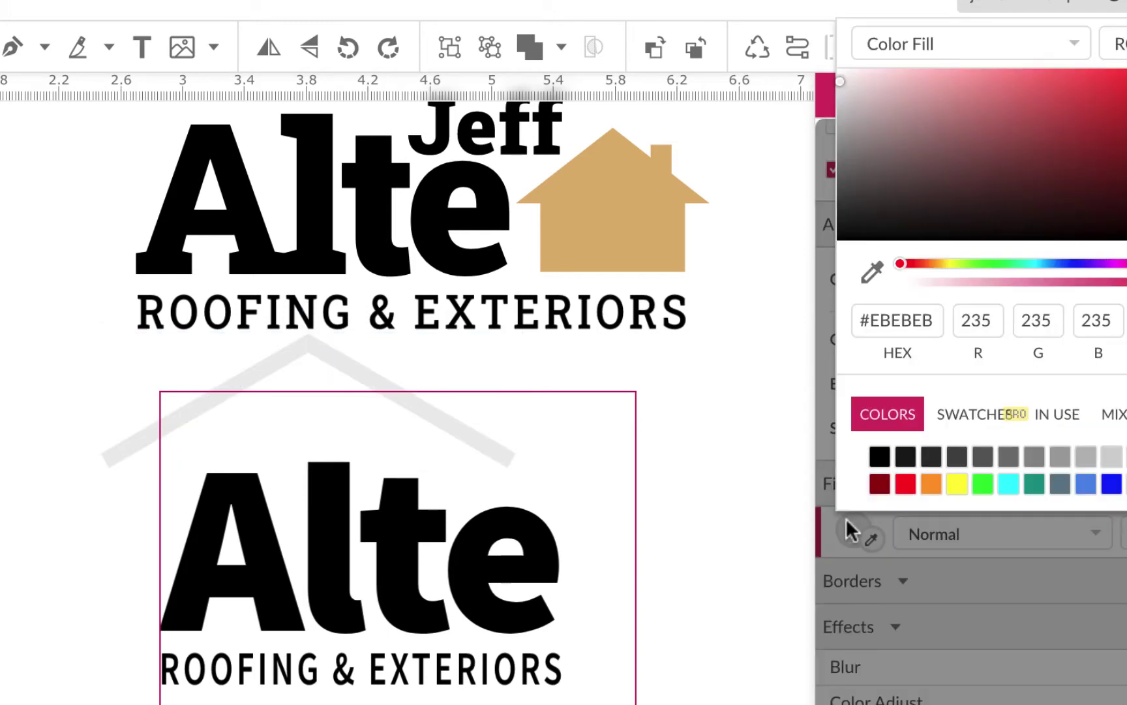
{"action": "left_click", "coordinate": [1055, 412]}
{"action": "left_click", "coordinate": [983, 456]}
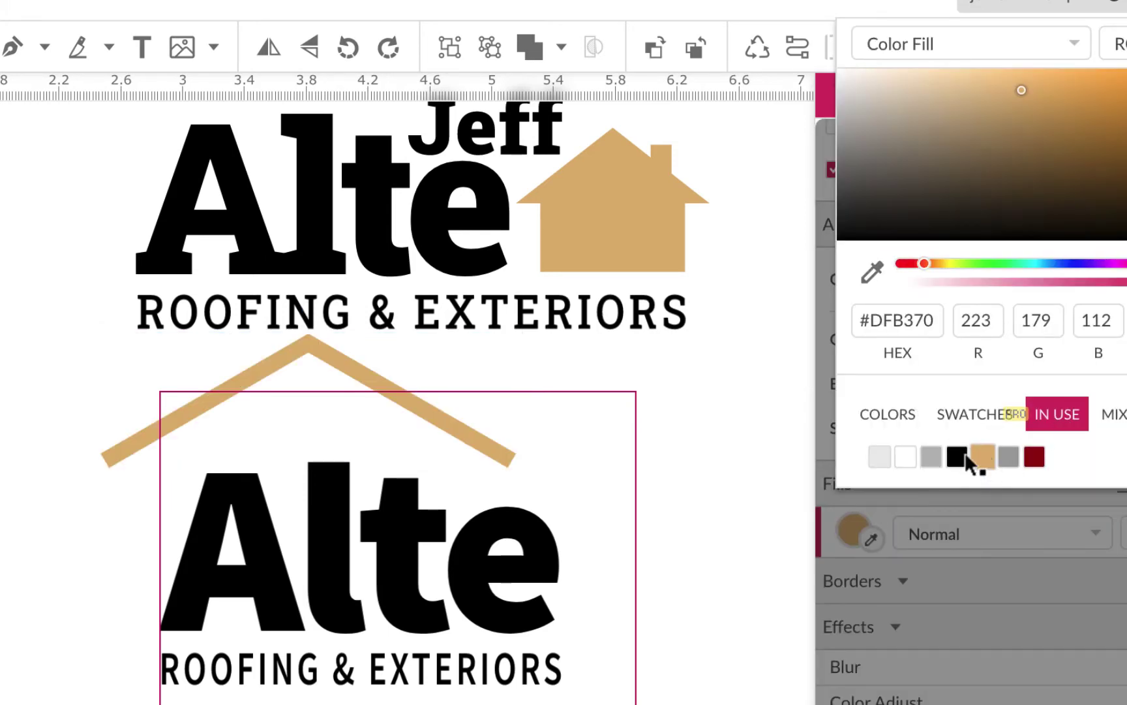
{"action": "left_click", "coordinate": [660, 410]}
- Move the roof shape so it sits centered just above the sans-serif "Alte" lettering
{"action": "left_click_drag", "start_coordinate": [400, 408], "coordinate": [435, 438]}
{"action": "left_click", "coordinate": [641, 424]}
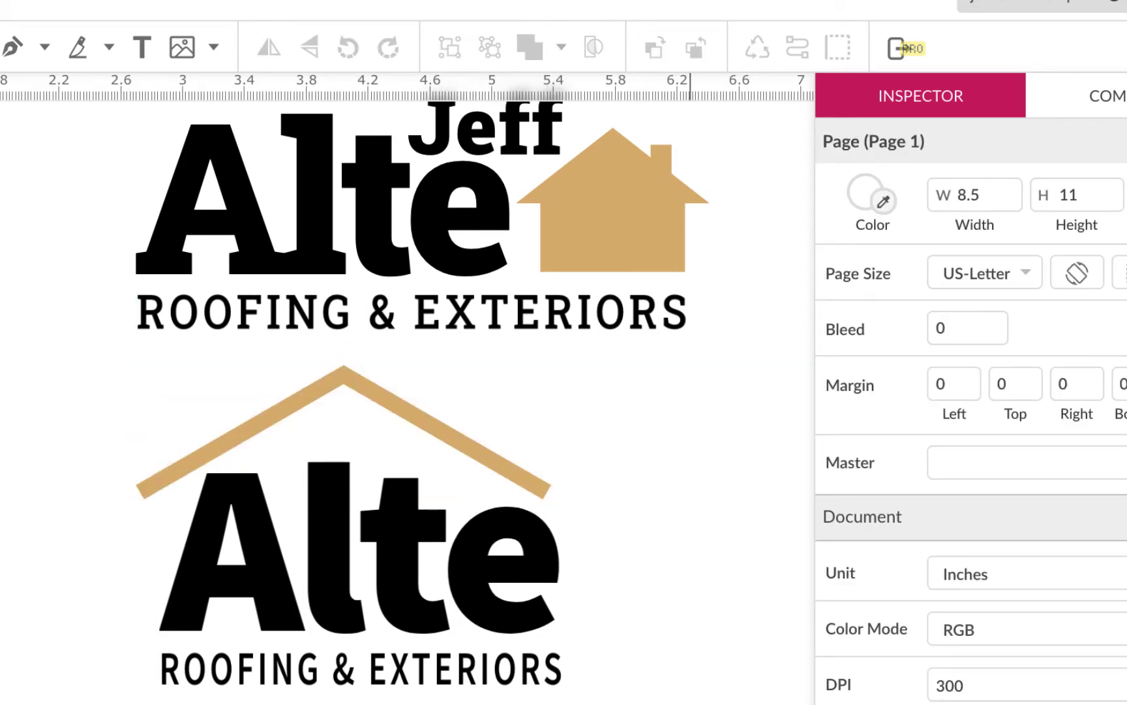
{"action": "left_click_drag", "start_coordinate": [494, 440], "coordinate": [509, 408]}
- Place a copy of the first-name text under the roof and set its font to Source Sans Pro Semi-Bold
{"action": "left_click", "coordinate": [515, 123]}
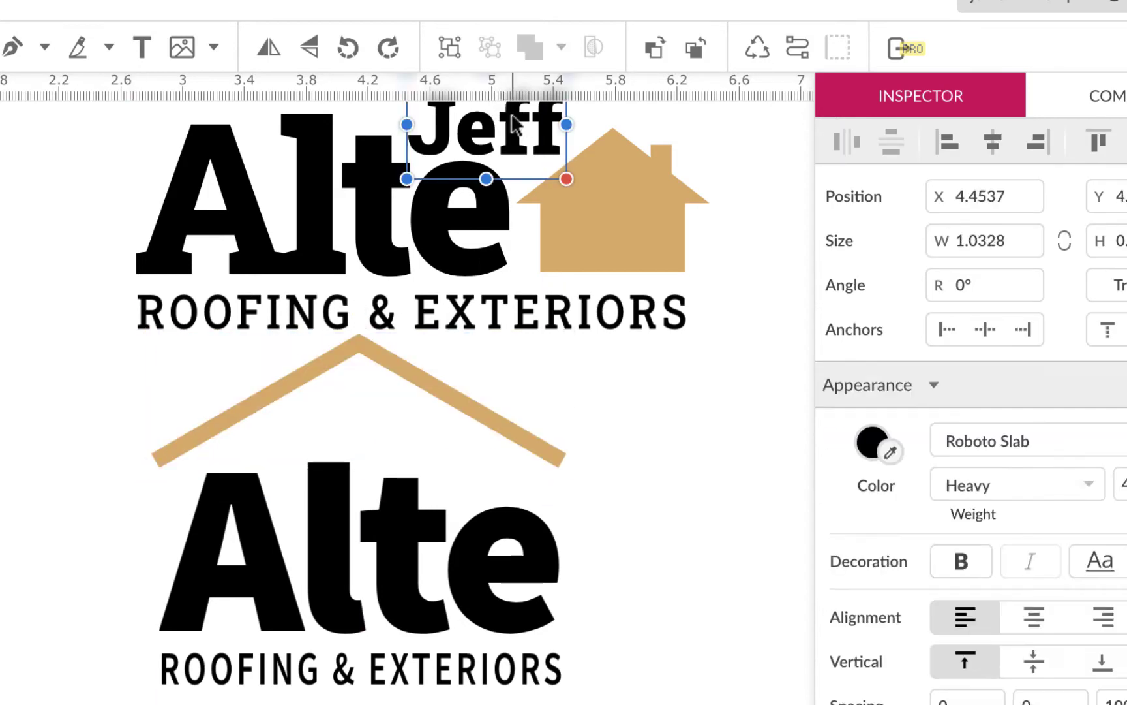
{"action": "left_click_drag", "start_coordinate": [515, 122], "coordinate": [397, 431]}
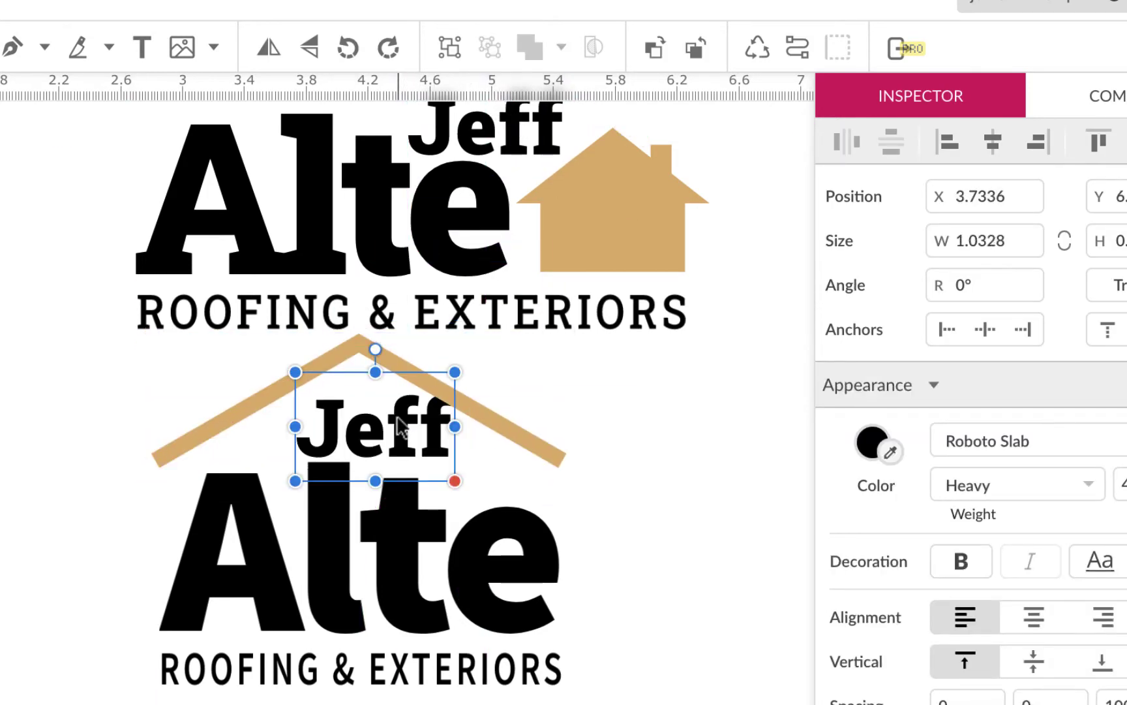
{"action": "left_click", "coordinate": [988, 441]}
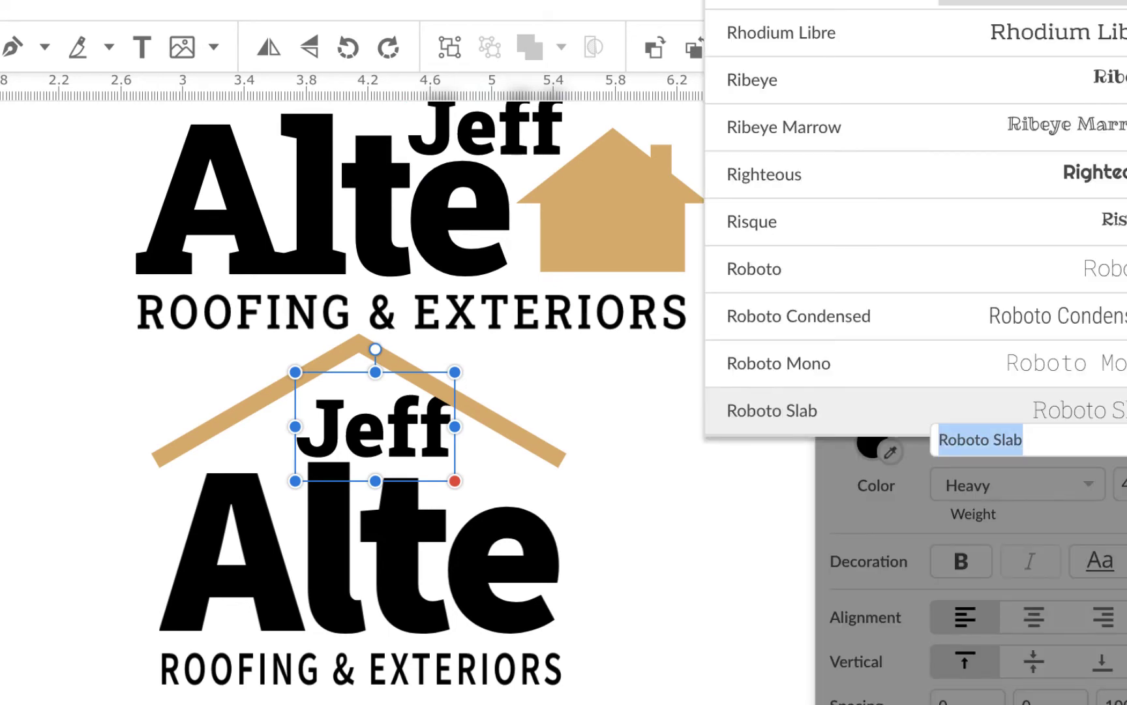
{"action": "type", "text": "source"}
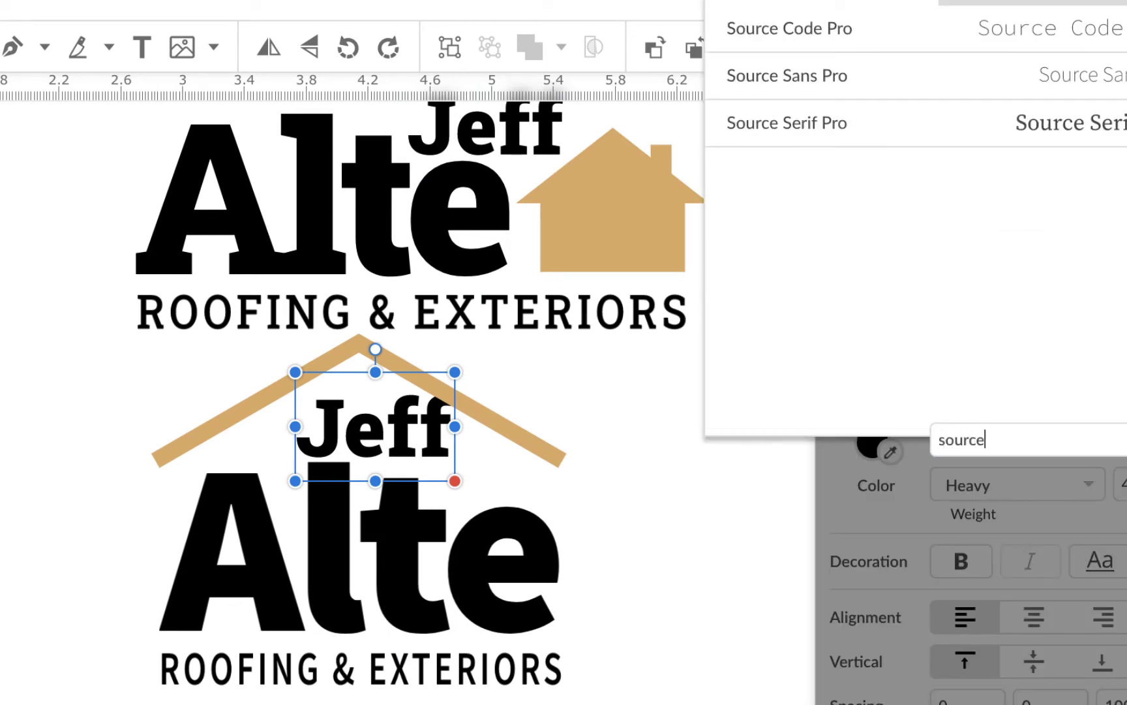
{"action": "key", "text": "Return"}
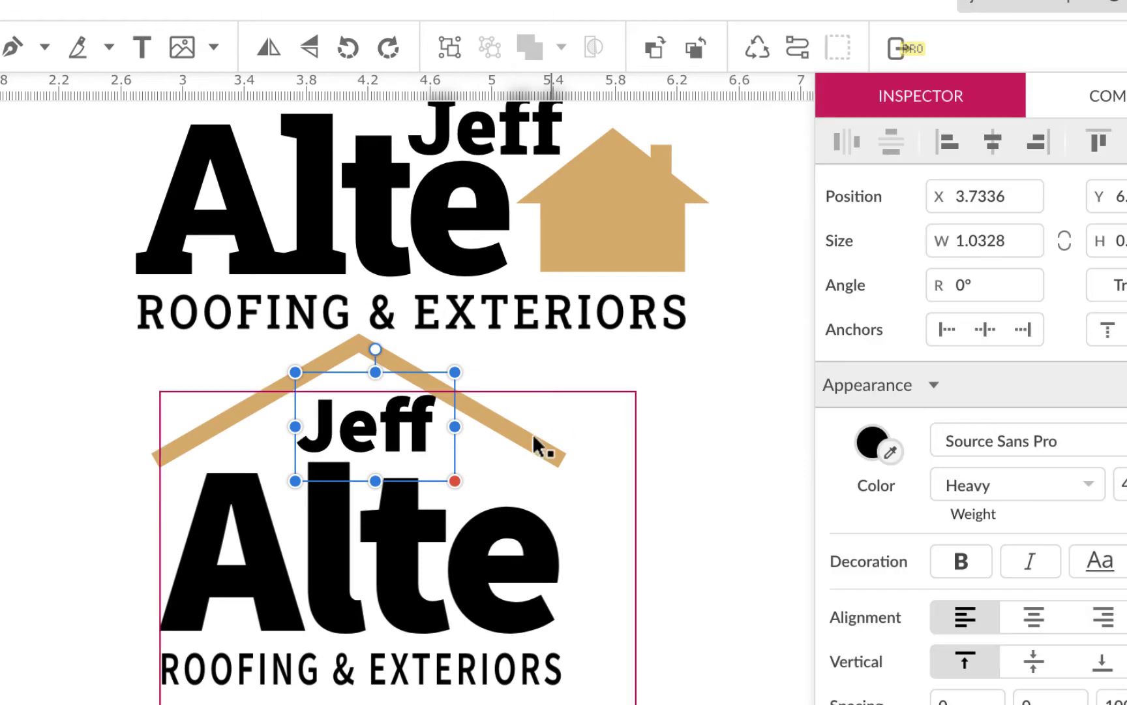
{"action": "left_click", "coordinate": [1092, 490]}
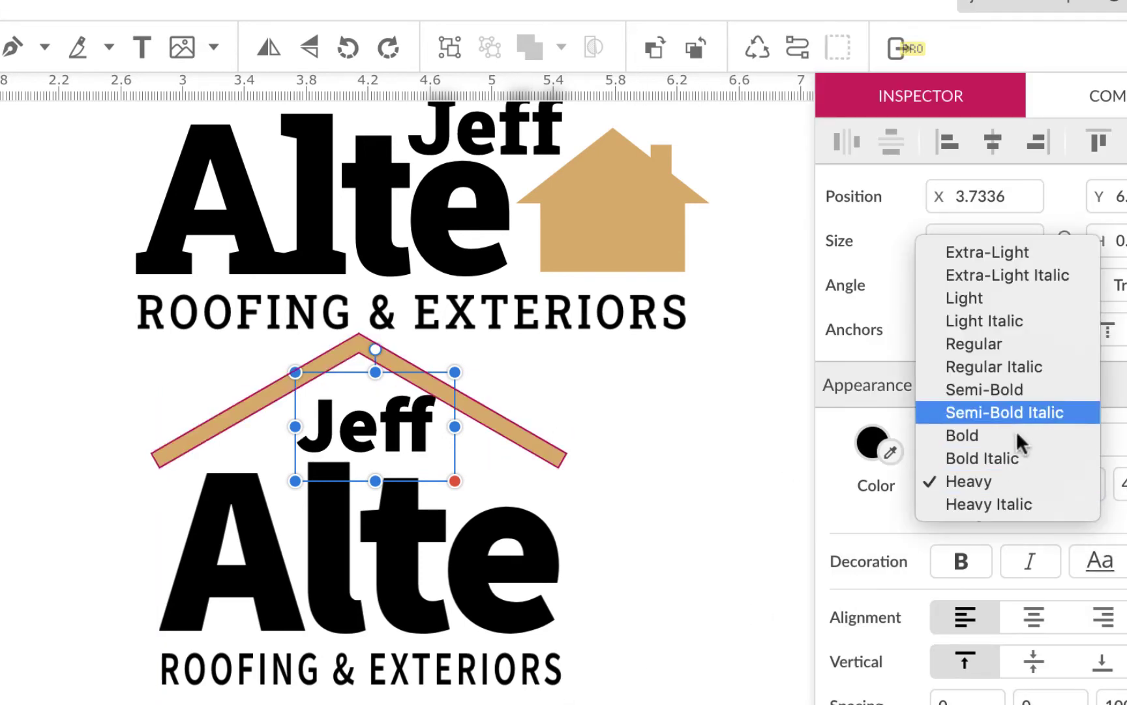
{"action": "left_click", "coordinate": [1018, 381]}
{"action": "left_click", "coordinate": [782, 486]}
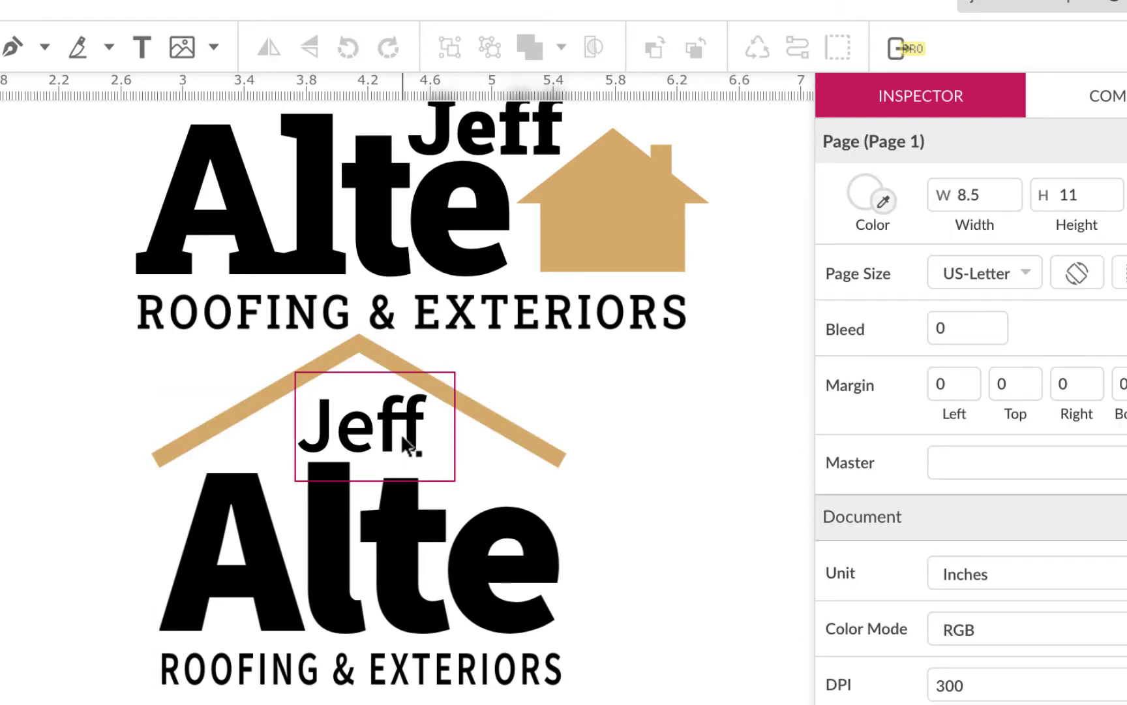
- Reposition the first-name text beneath the roof peak, just above "Alte", at about X 3.64 in
{"action": "mouse_move", "coordinate": [398, 434]}
{"action": "left_mouse_down"}
{"action": "mouse_move", "coordinate": [366, 432]}
{"action": "mouse_move", "coordinate": [415, 435]}
{"action": "left_mouse_up"}
{"action": "key", "text": "Escape"}
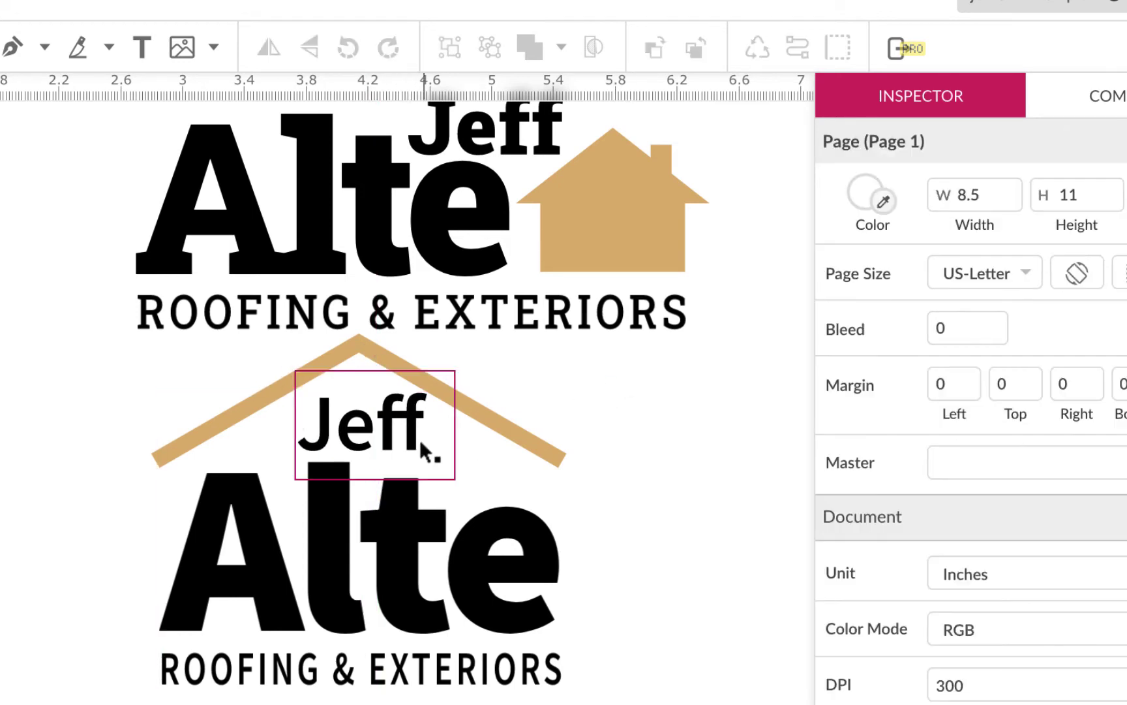
{"action": "mouse_move", "coordinate": [470, 474]}
{"action": "left_mouse_down"}
{"action": "mouse_move", "coordinate": [485, 482]}
{"action": "mouse_move", "coordinate": [473, 438]}
{"action": "mouse_move", "coordinate": [475, 459]}
{"action": "left_mouse_up"}
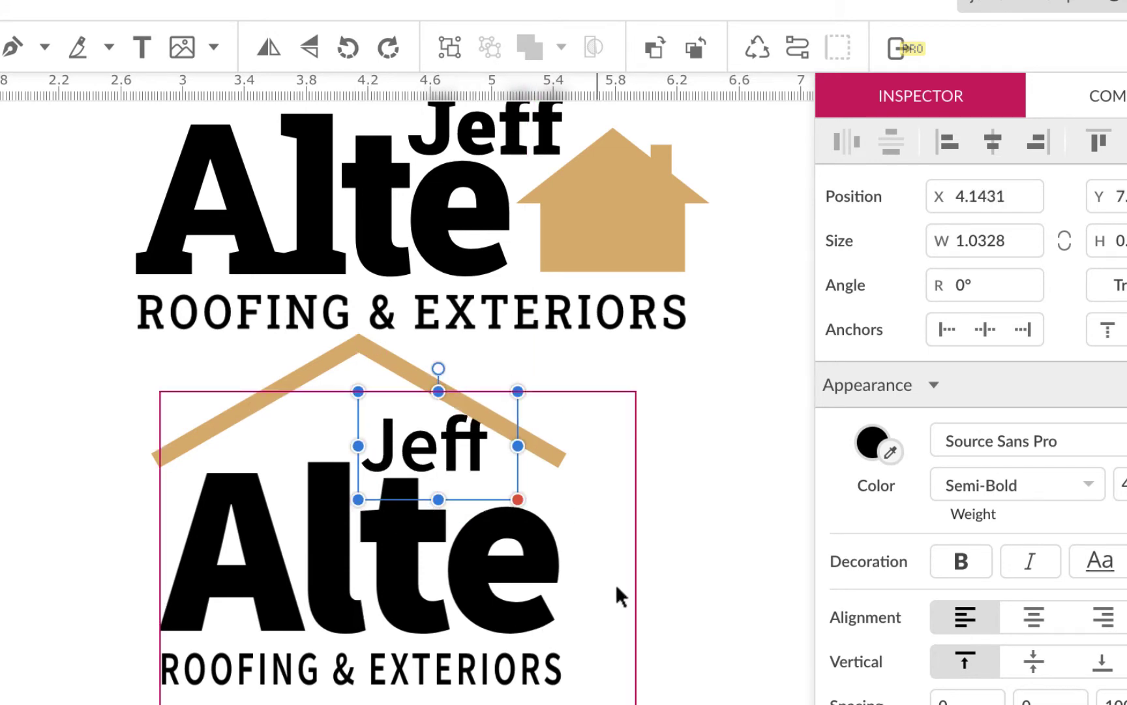
{"action": "left_click", "coordinate": [749, 505]}
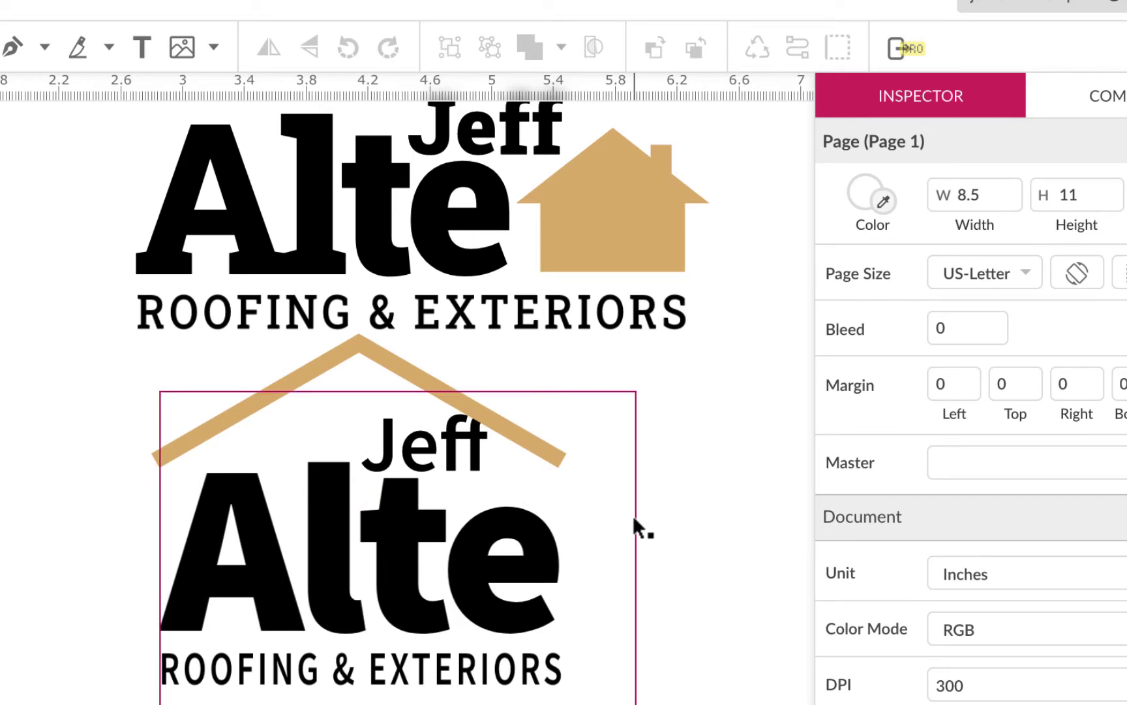
{"action": "left_click_drag", "start_coordinate": [408, 447], "coordinate": [377, 438]}
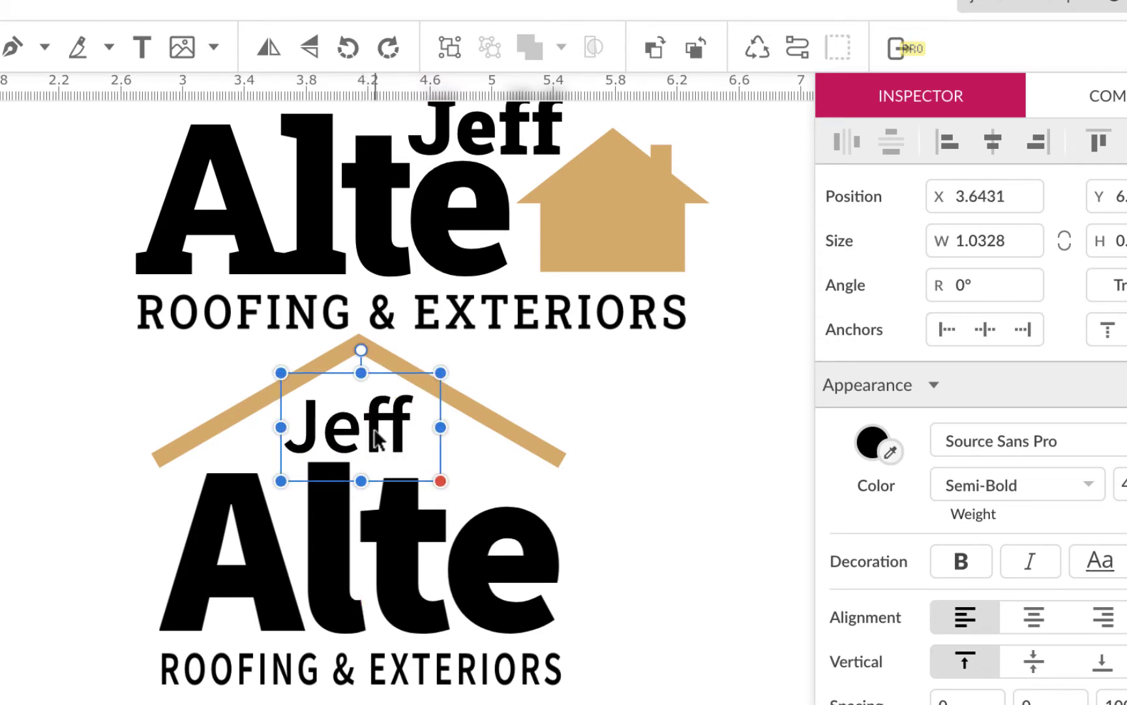
{"action": "left_click", "coordinate": [614, 343]}
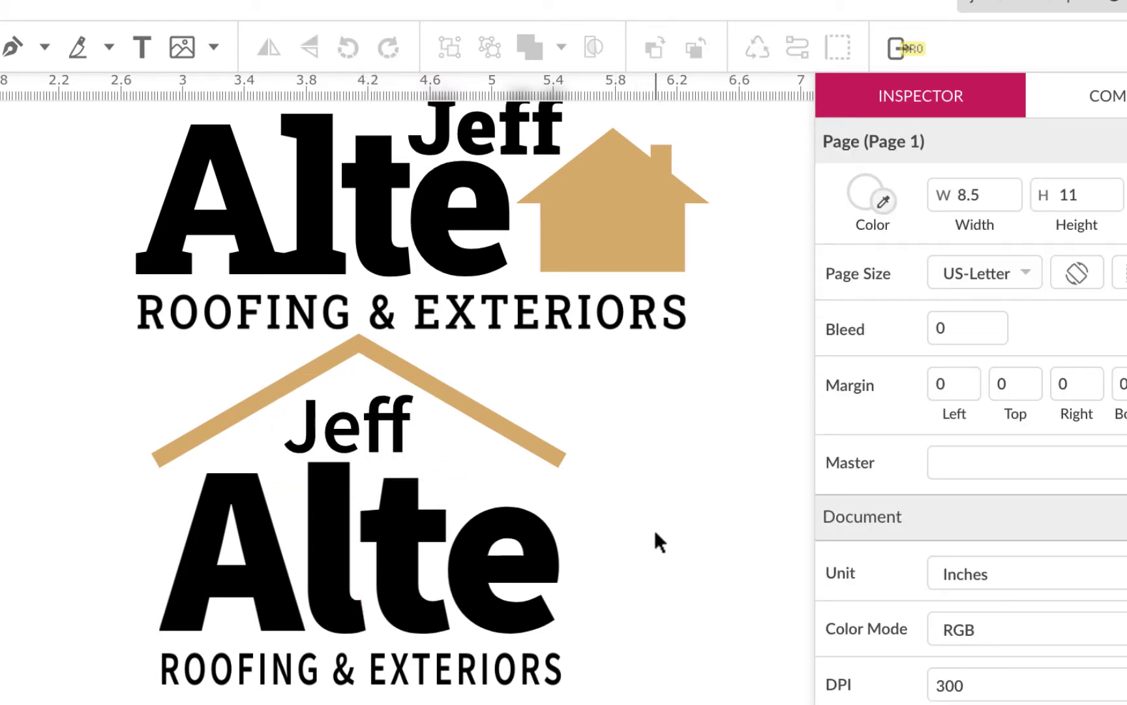
- Compare with the off-page reference logo and convert the sans-serif "Alte" lettering to a path
{"action": "scroll", "coordinate": [206, 545], "scroll_direction": "down", "scroll_amount": 3}
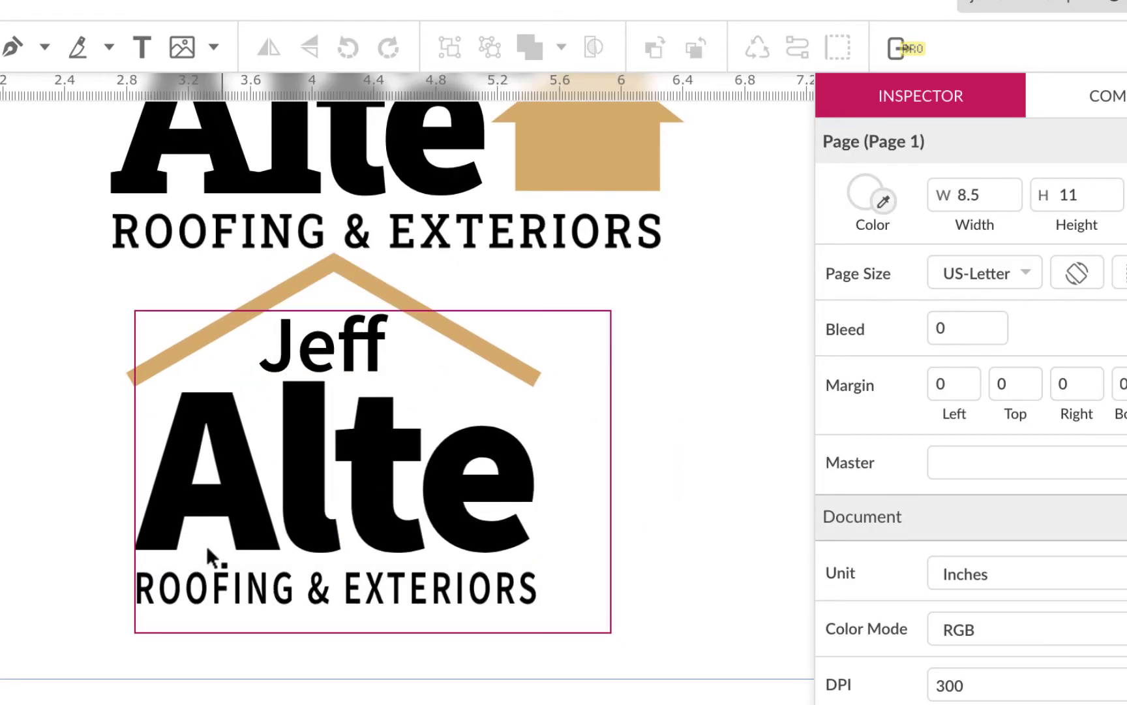
{"action": "left_click", "coordinate": [164, 551]}
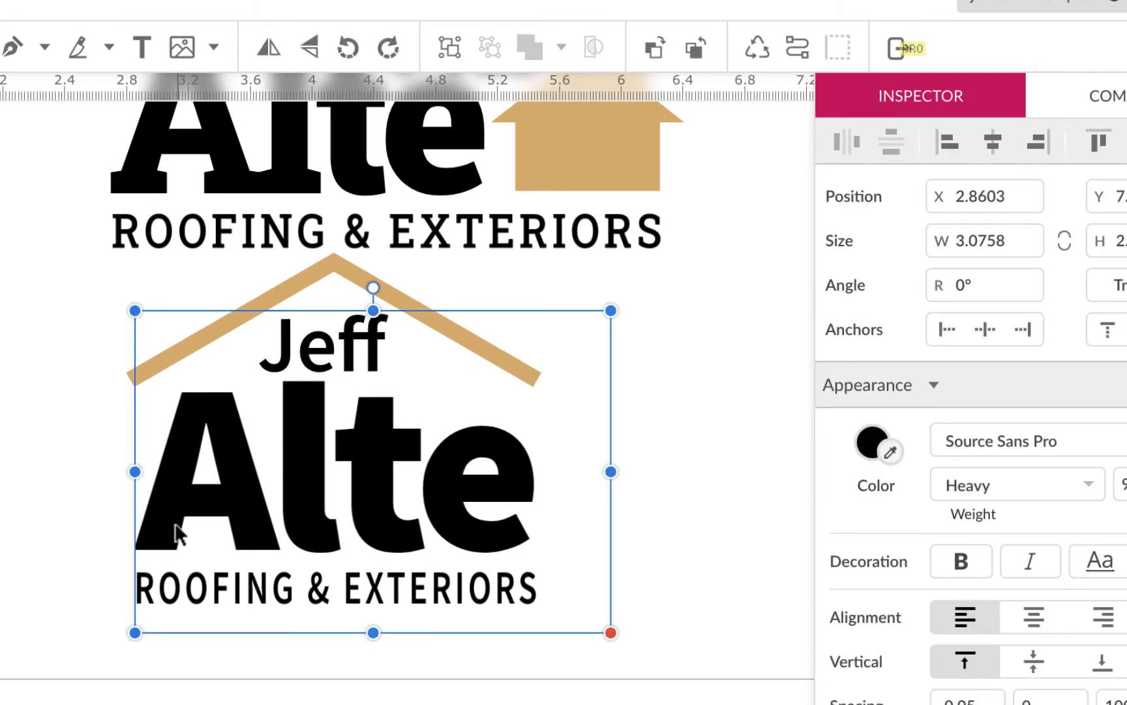
{"action": "scroll", "coordinate": [136, 616], "scroll_direction": "left", "scroll_amount": 10}
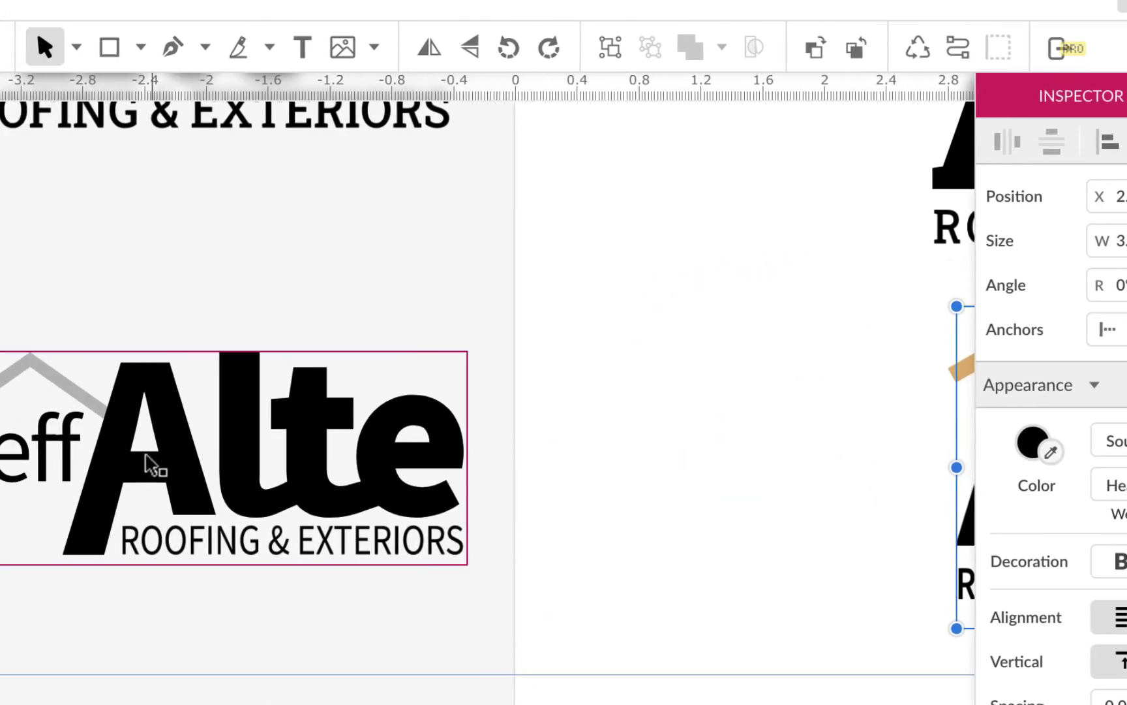
{"action": "scroll", "coordinate": [679, 556], "scroll_direction": "right", "scroll_amount": 10}
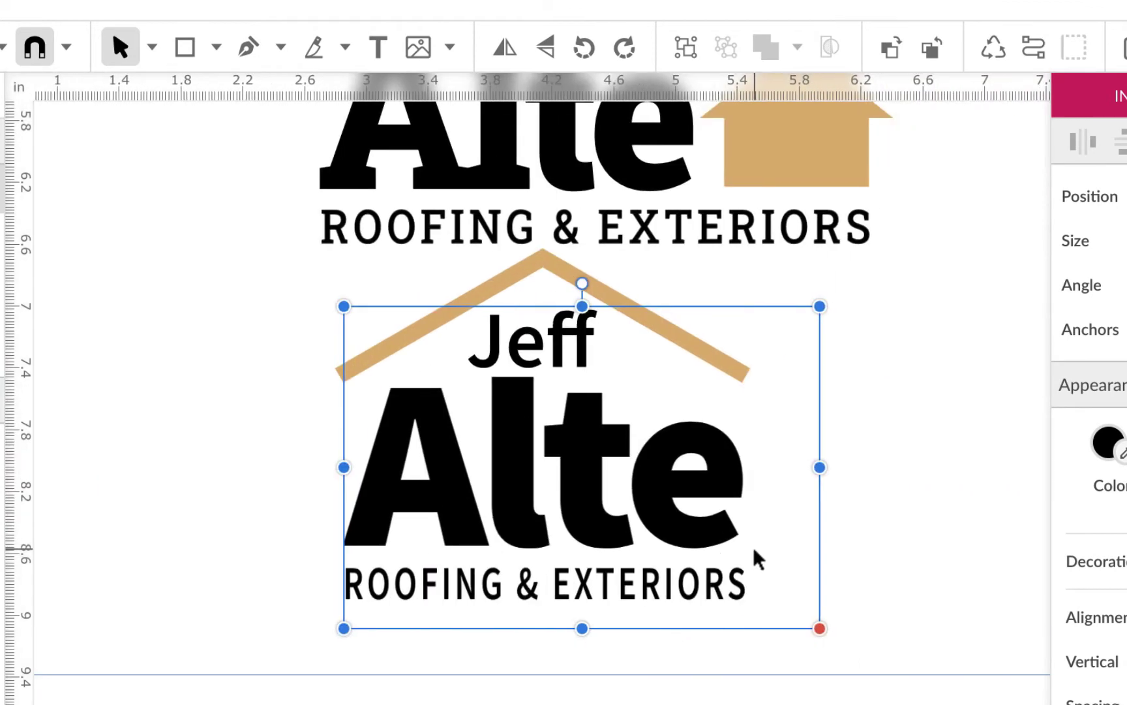
{"action": "left_click", "coordinate": [929, 526]}
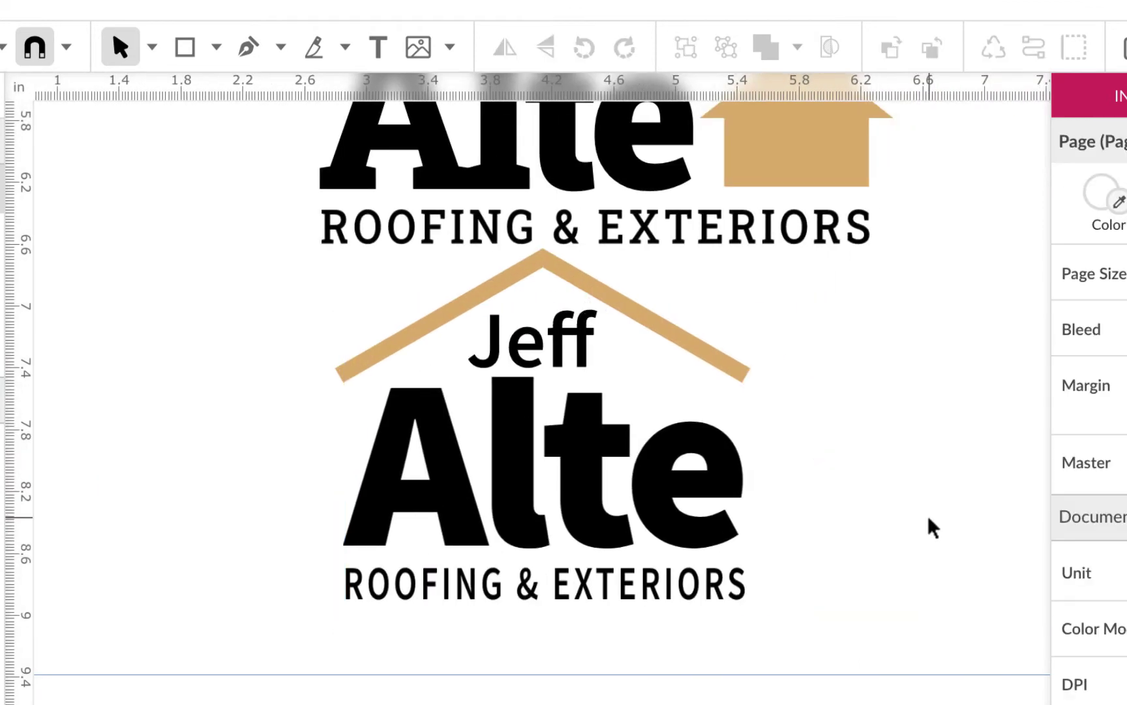
{"action": "left_click", "coordinate": [708, 441]}
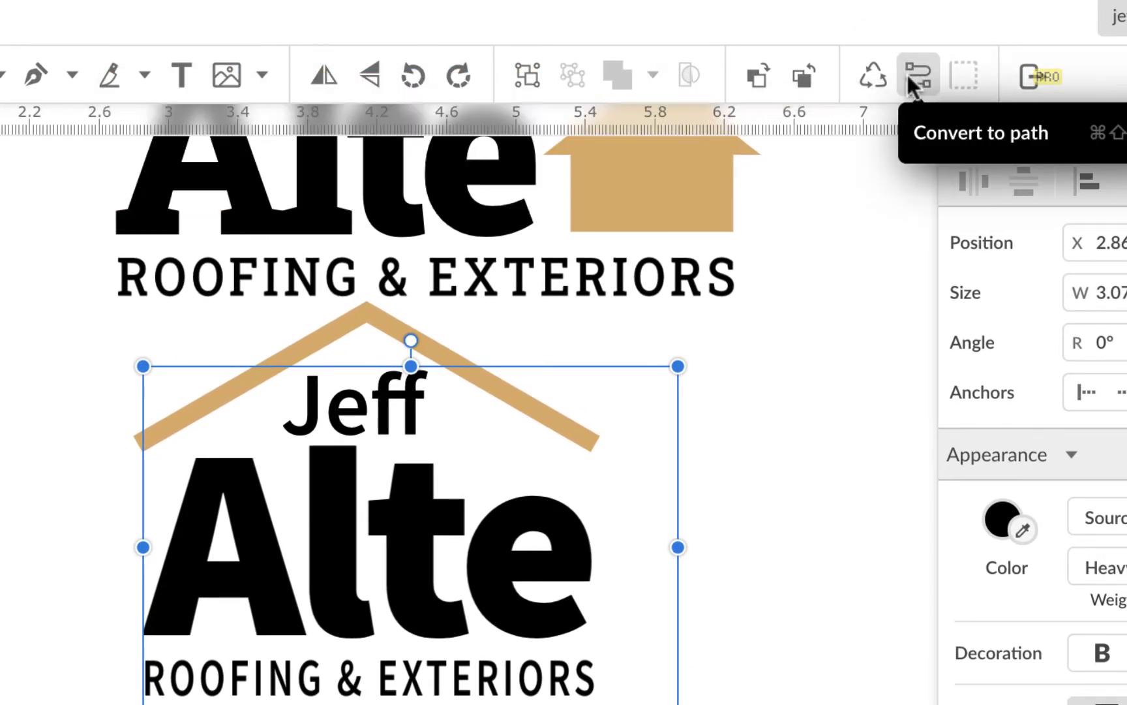
{"action": "left_click", "coordinate": [906, 73]}
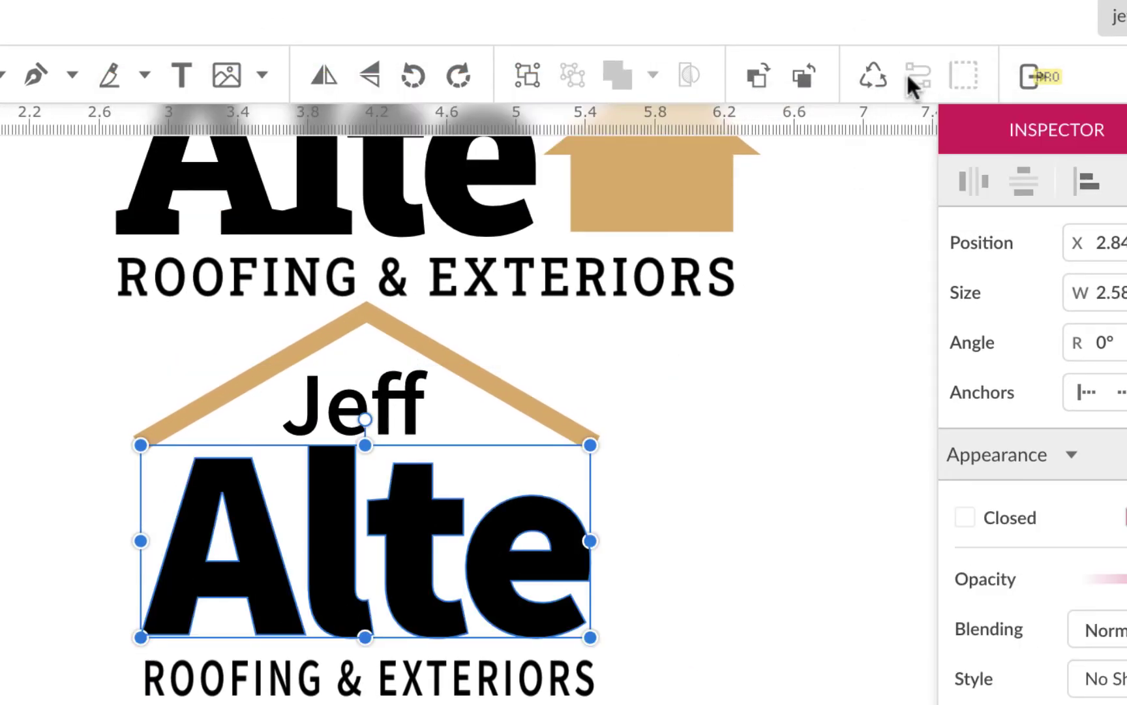
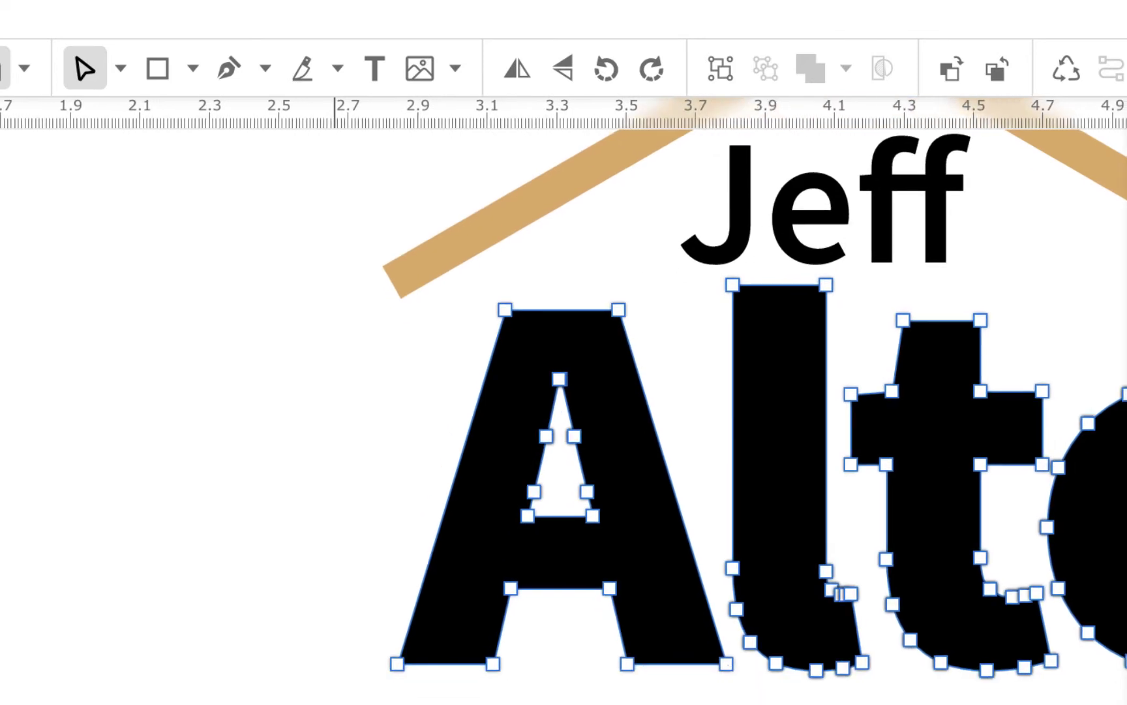
- Extend the left leg of the "A" downward at its existing slant so it reaches down beside the tagline
{"action": "scroll", "coordinate": [564, 400], "scroll_direction": "right", "scroll_amount": 8}
{"action": "scroll", "coordinate": [564, 401], "scroll_direction": "down", "scroll_amount": 1}
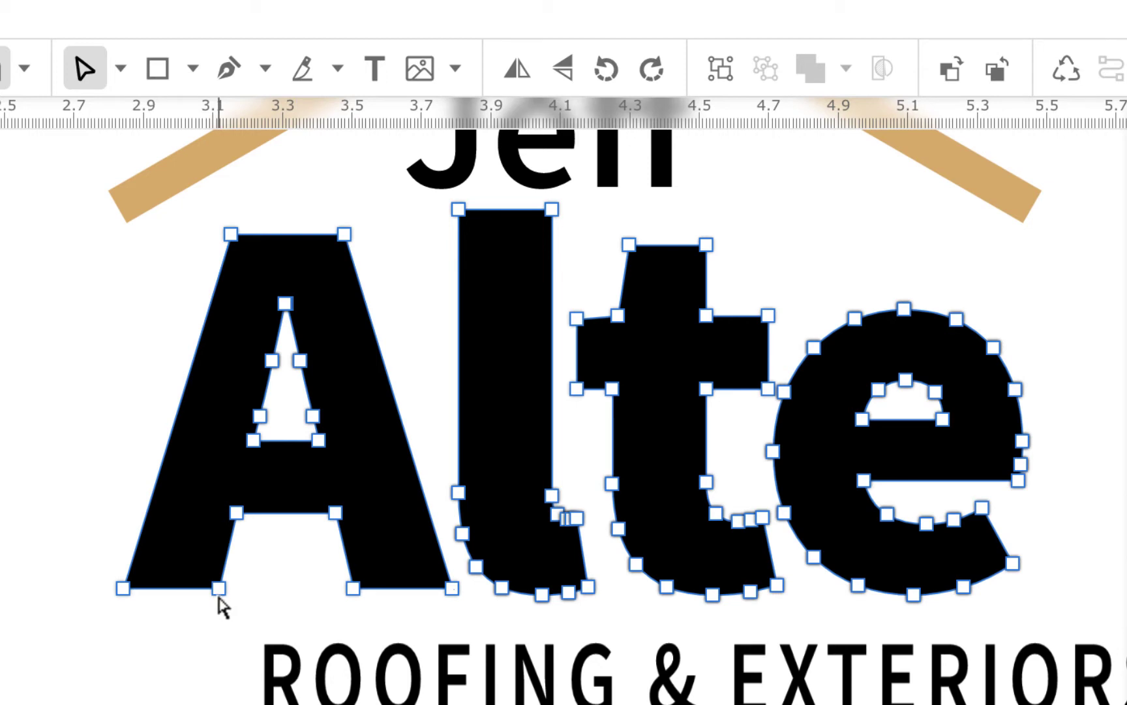
{"action": "left_click_drag", "start_coordinate": [79, 580], "coordinate": [242, 618]}
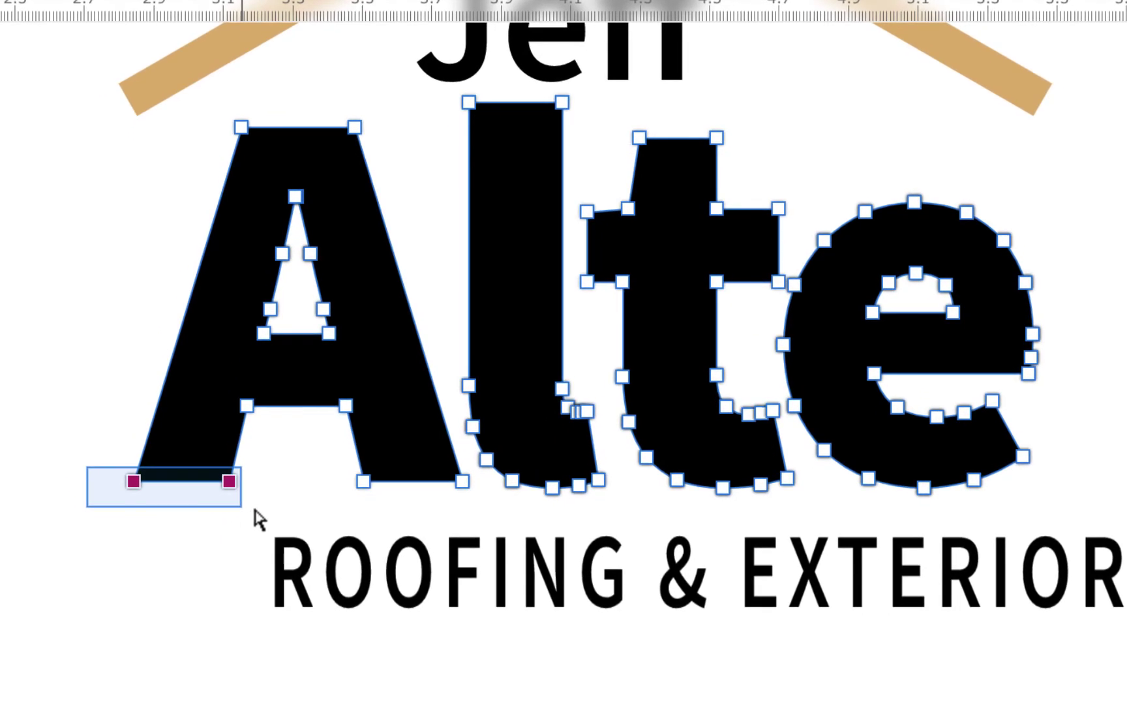
{"action": "mouse_move", "coordinate": [258, 518]}
{"action": "left_mouse_down"}
{"action": "mouse_move", "coordinate": [272, 518]}
{"action": "mouse_move", "coordinate": [252, 501]}
{"action": "left_mouse_up"}
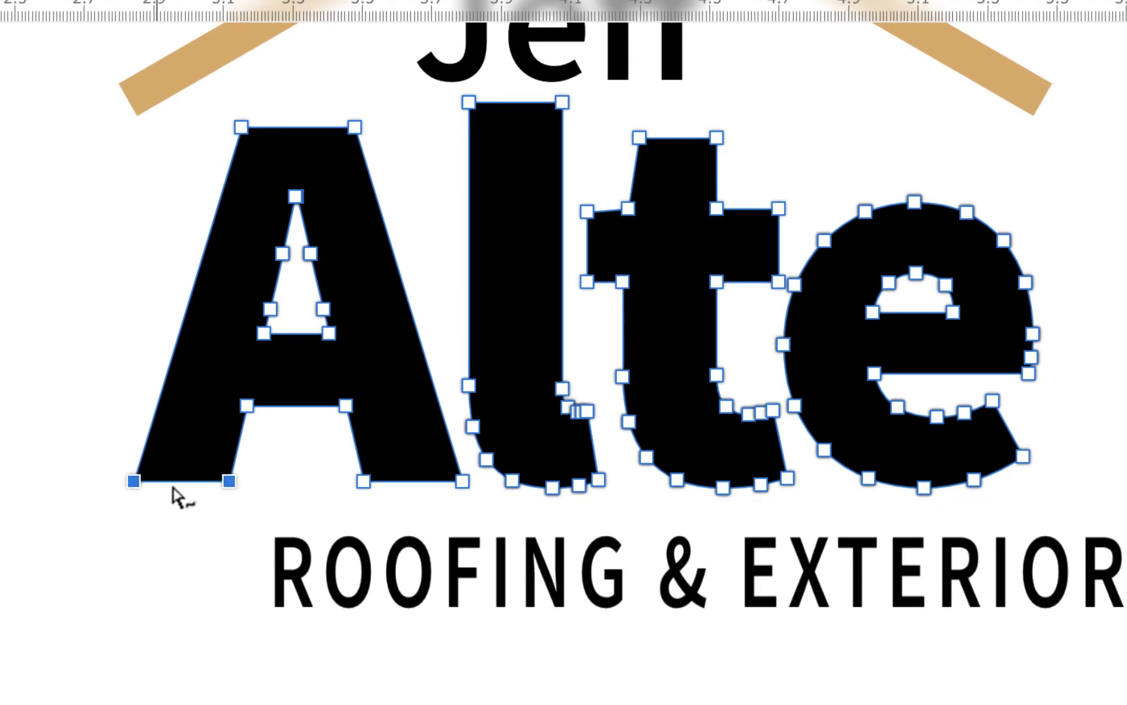
{"action": "left_click_drag", "start_coordinate": [228, 482], "coordinate": [203, 587]}
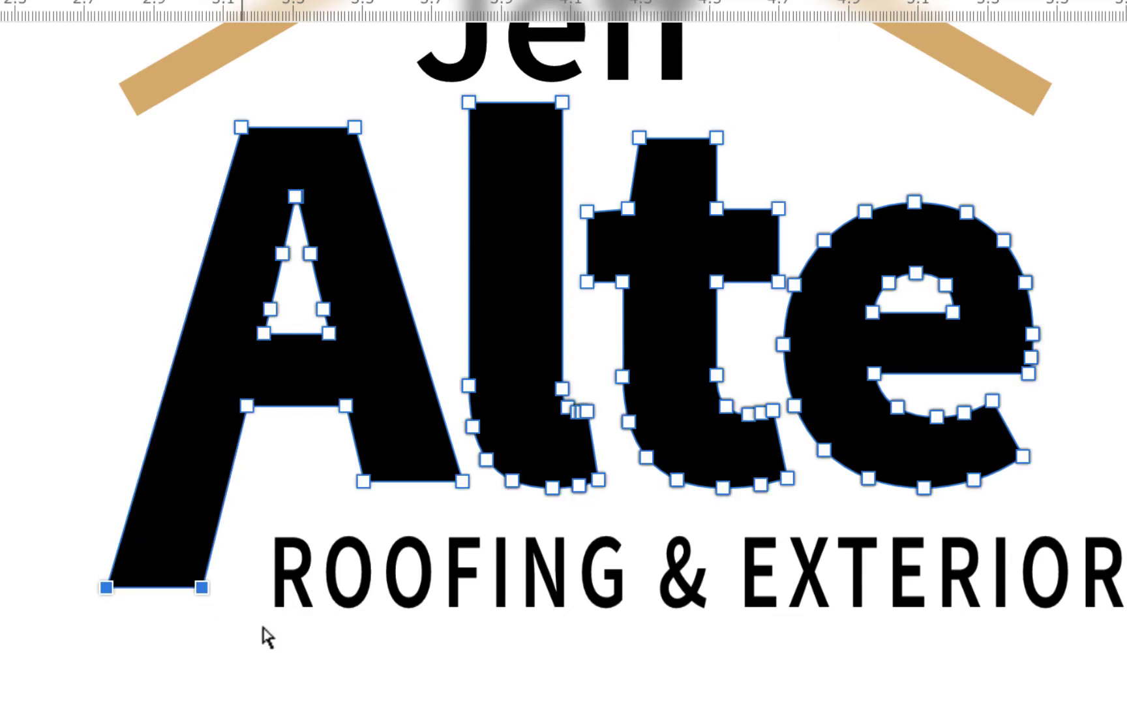
{"action": "left_click", "coordinate": [361, 675]}
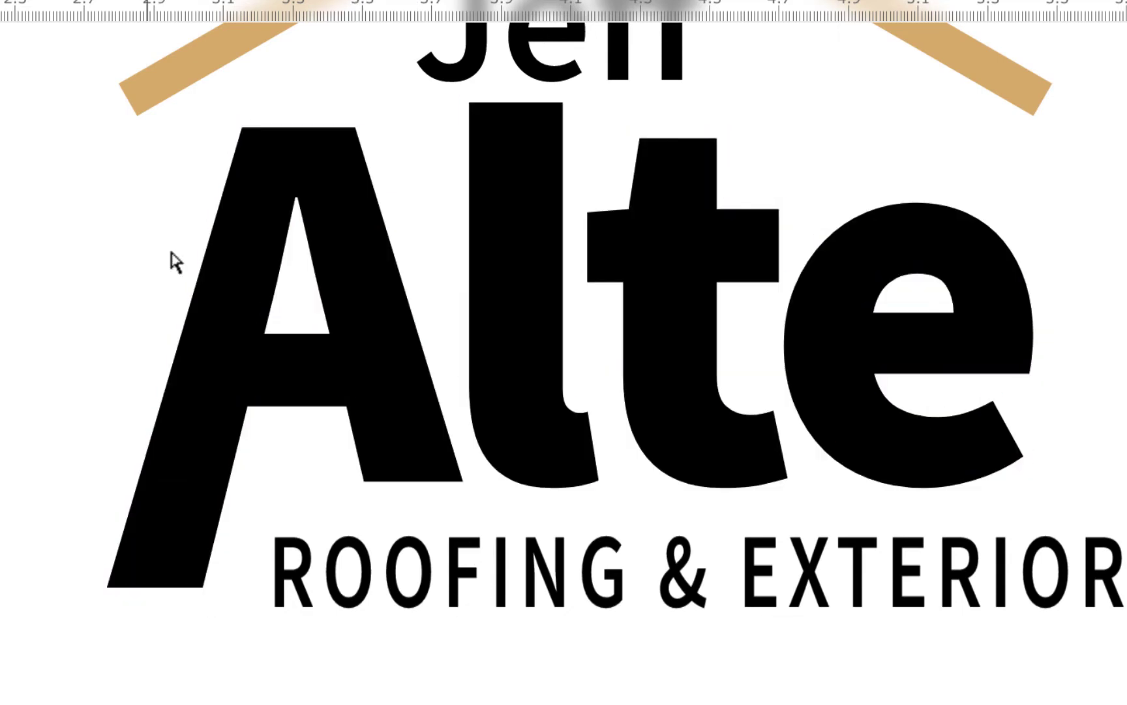
- Examine how the roof, first-name text, reshaped "Alte" and tagline line up with each other
{"action": "scroll", "coordinate": [514, 547], "scroll_direction": "right", "scroll_amount": 10}
{"action": "scroll", "coordinate": [513, 547], "scroll_direction": "down", "scroll_amount": 2}
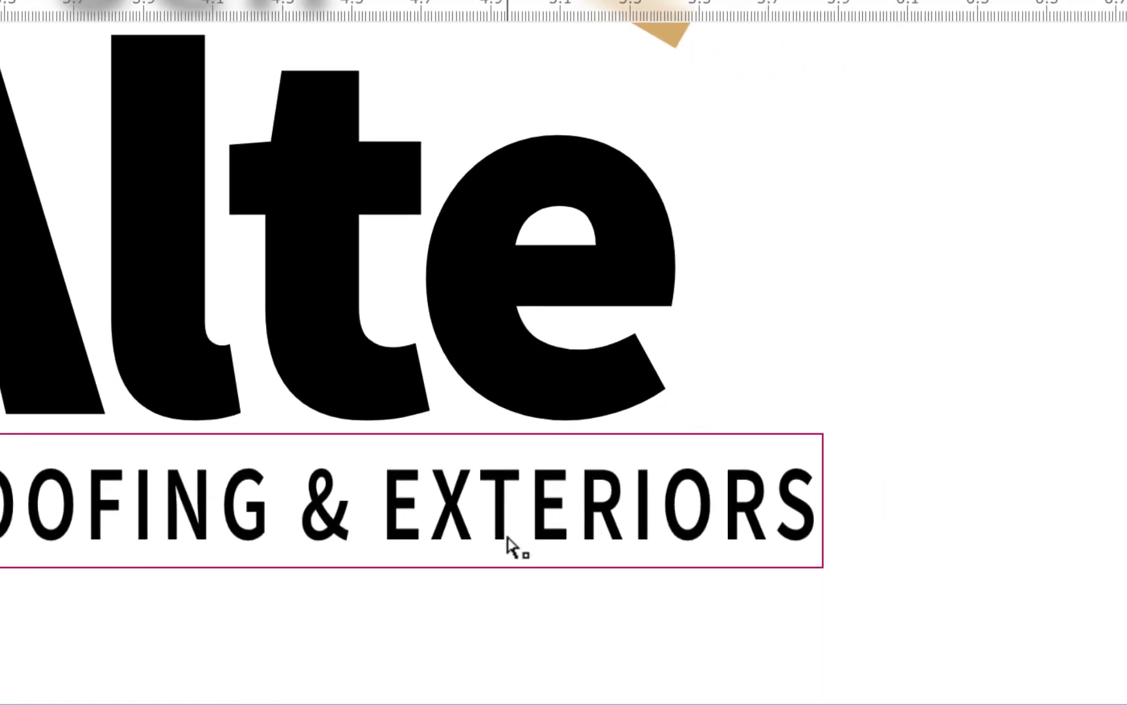
{"action": "scroll", "coordinate": [513, 547], "scroll_direction": "left", "scroll_amount": 5}
{"action": "scroll", "coordinate": [513, 546], "scroll_direction": "up", "scroll_amount": 3}
{"action": "scroll", "coordinate": [513, 546], "scroll_direction": "left", "scroll_amount": 5}
{"action": "scroll", "coordinate": [513, 547], "scroll_direction": "up", "scroll_amount": 3}
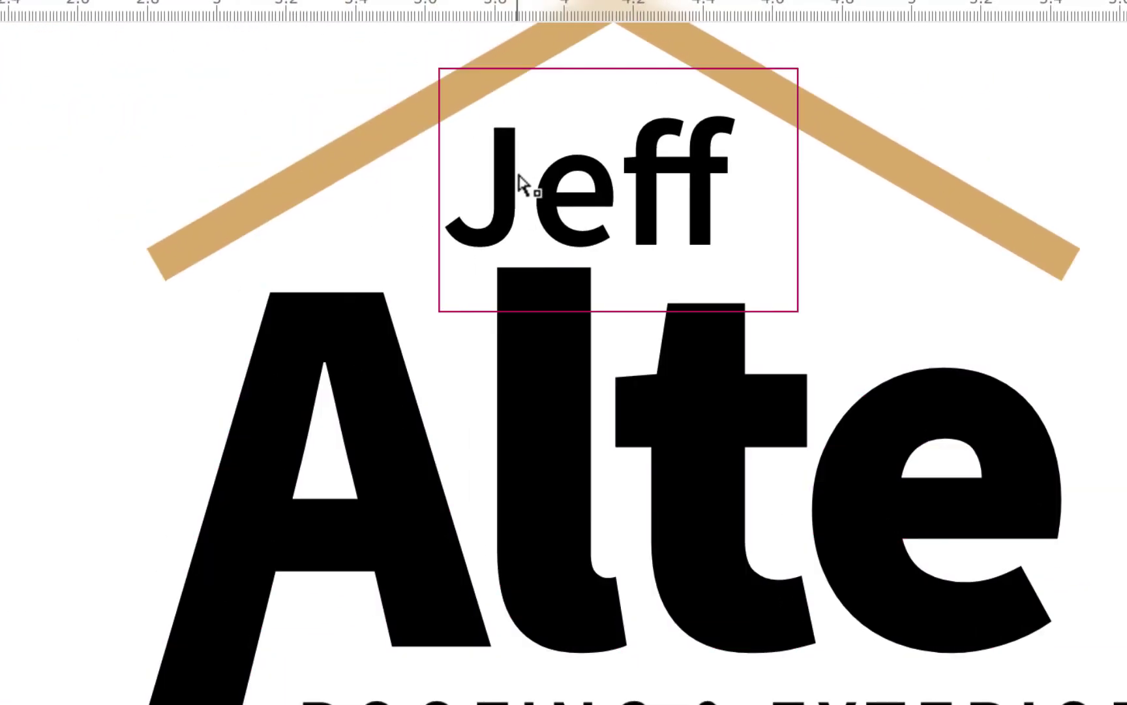
{"action": "scroll", "coordinate": [563, 584], "scroll_direction": "left", "scroll_amount": 1}
{"action": "scroll", "coordinate": [564, 584], "scroll_direction": "up", "scroll_amount": 1}
{"action": "scroll", "coordinate": [548, 587], "scroll_direction": "left", "scroll_amount": 3}
{"action": "scroll", "coordinate": [548, 588], "scroll_direction": "up", "scroll_amount": 2}
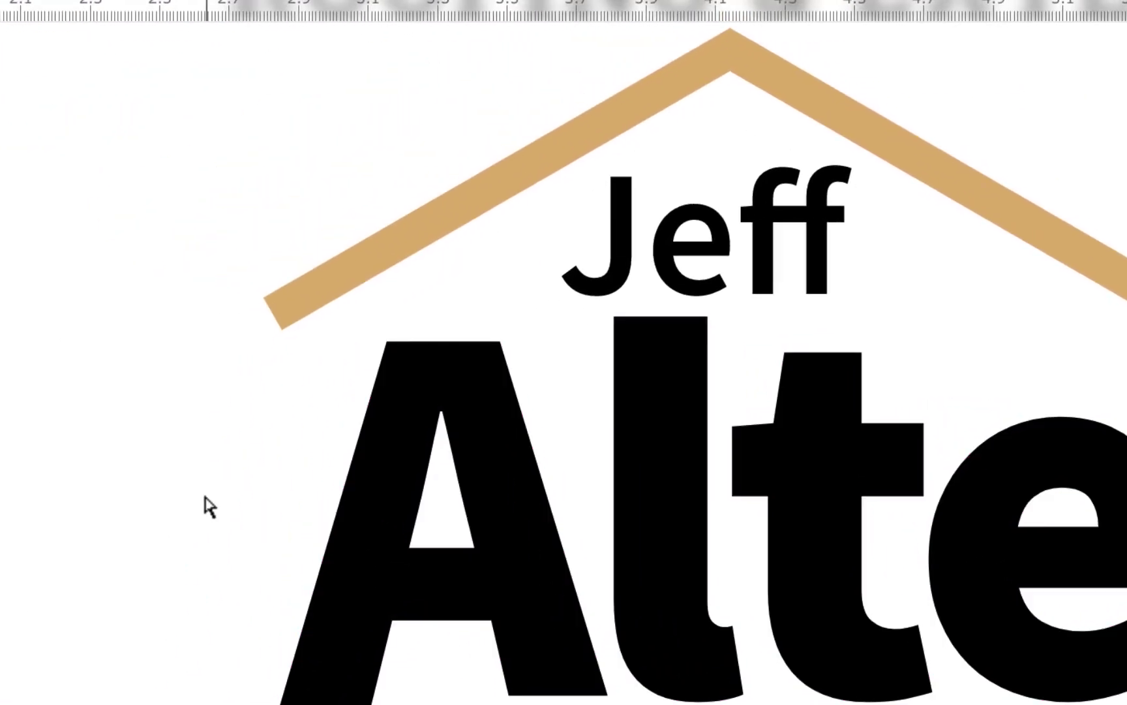
{"action": "scroll", "coordinate": [590, 623], "scroll_direction": "left", "scroll_amount": 6}
{"action": "scroll", "coordinate": [591, 623], "scroll_direction": "up", "scroll_amount": 1}
{"action": "scroll", "coordinate": [590, 630], "scroll_direction": "right", "scroll_amount": 8}
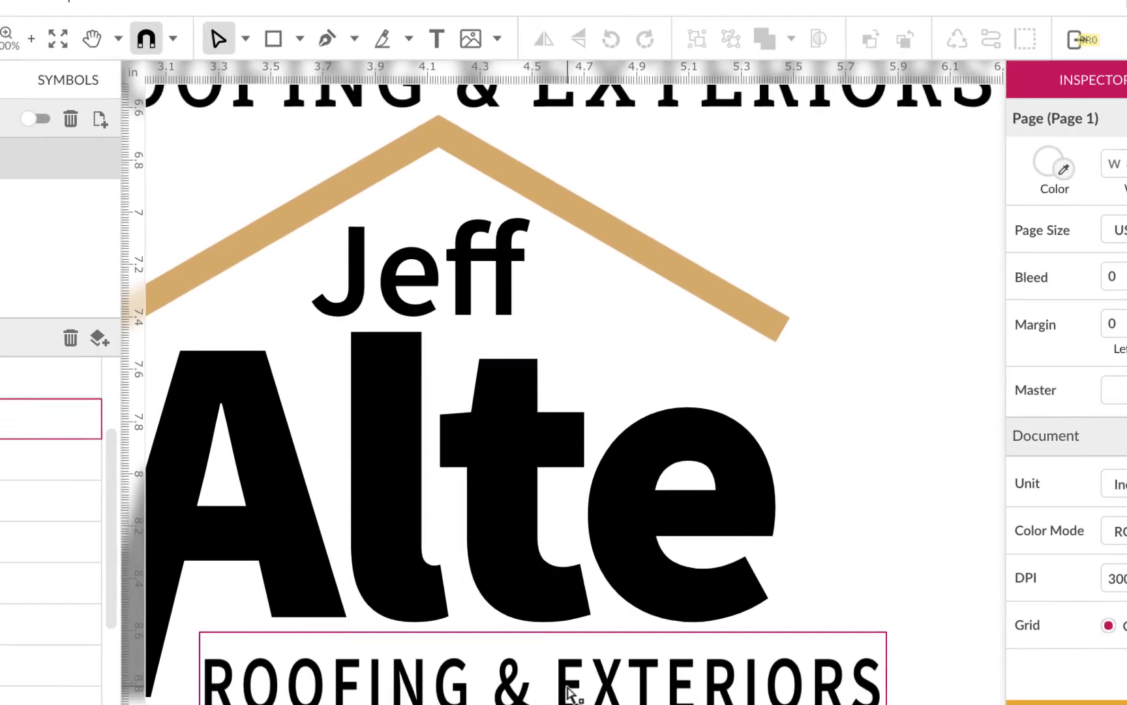
- Move the tagline up closer beneath "Alte" and nudge it right for more clearance from the "A"'s extended leg
{"action": "left_click", "coordinate": [245, 39]}
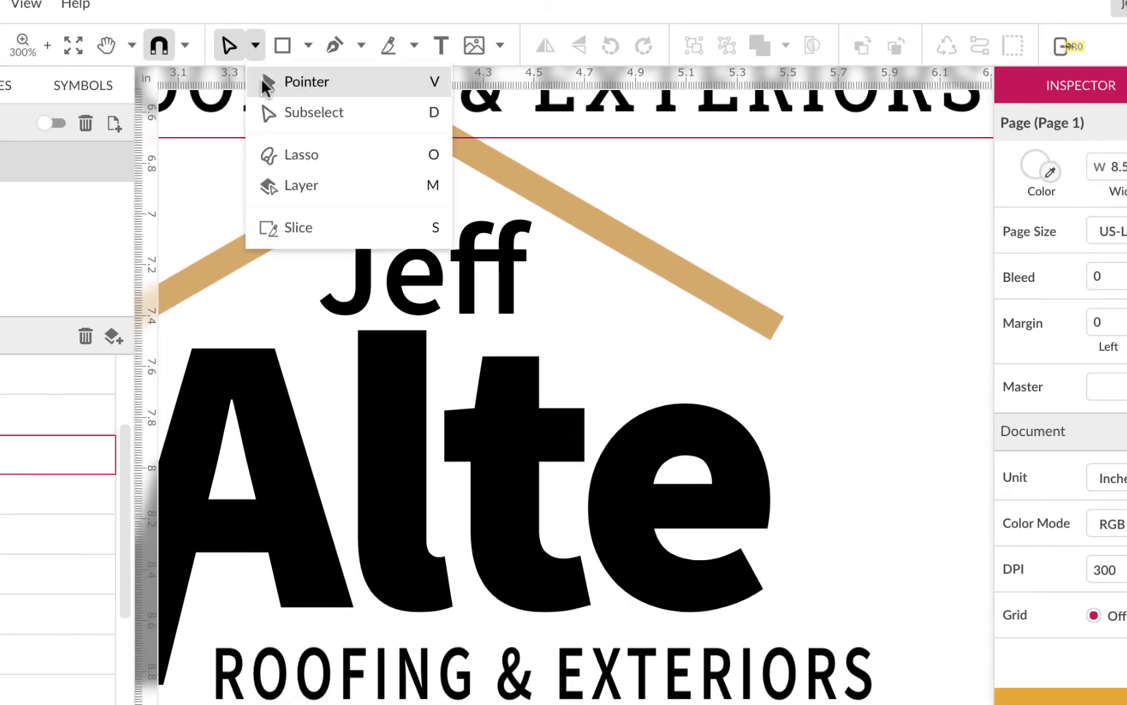
{"action": "left_click", "coordinate": [265, 85]}
{"action": "scroll", "coordinate": [344, 521], "scroll_direction": "down", "scroll_amount": 2}
{"action": "scroll", "coordinate": [345, 521], "scroll_direction": "left", "scroll_amount": 2}
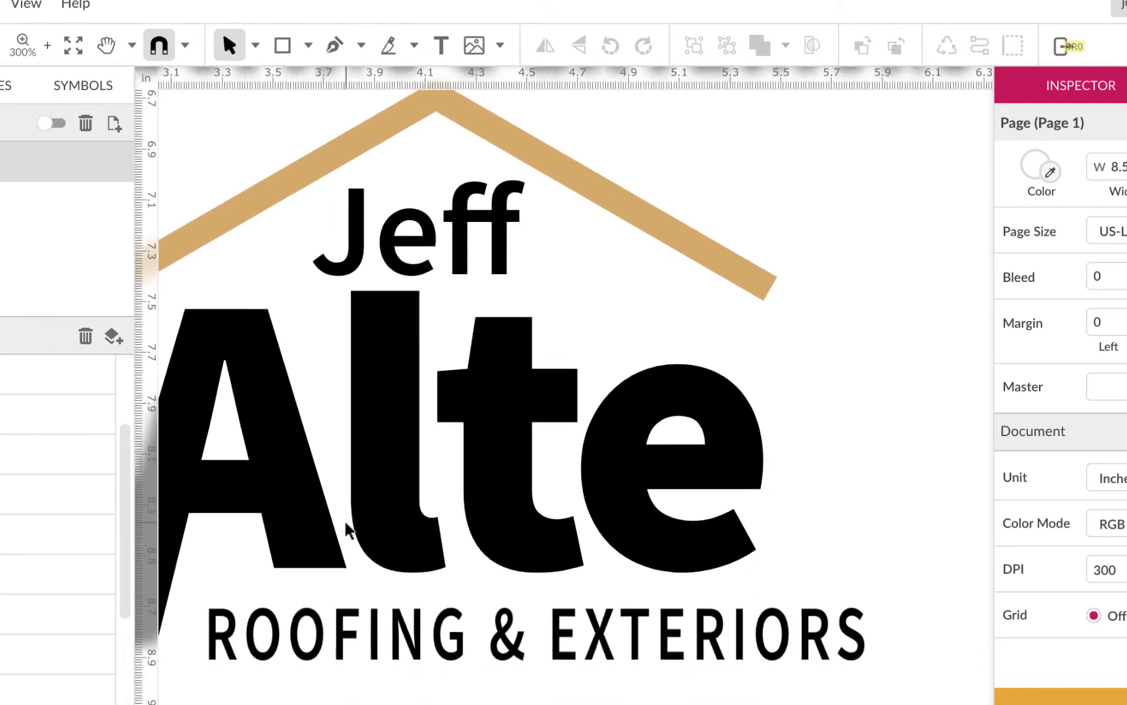
{"action": "left_click", "coordinate": [331, 560]}
{"action": "left_click_drag", "start_coordinate": [333, 563], "coordinate": [323, 583]}
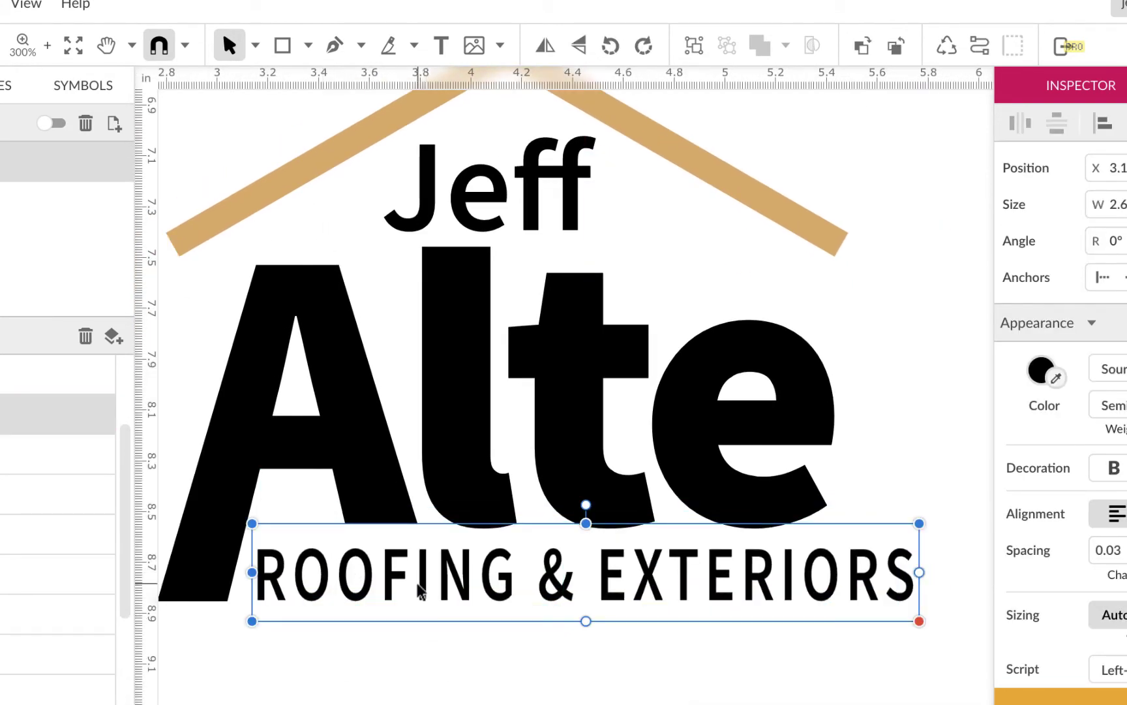
{"action": "key", "text": "Right"}
{"action": "key", "text": "Right"}
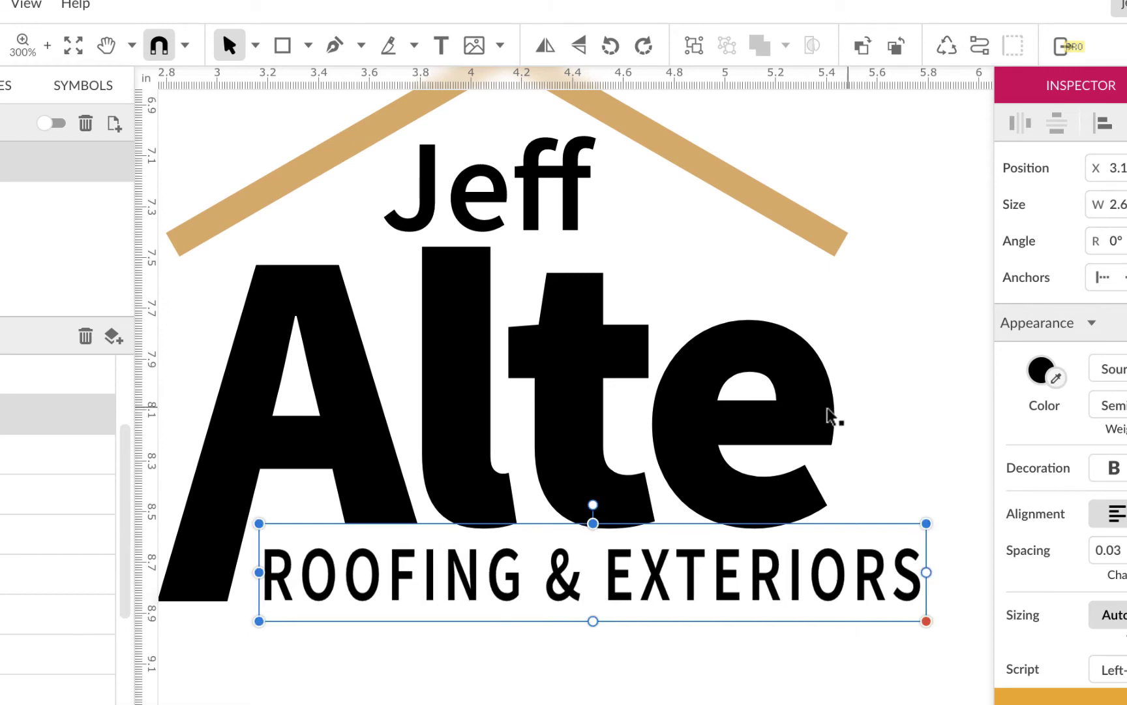
- Stretch the "Alte" lettering horizontally to about 3.02 in wide so its right edge lines up with the tagline's end
{"action": "scroll", "coordinate": [822, 421], "scroll_direction": "up", "scroll_amount": 1}
{"action": "scroll", "coordinate": [822, 421], "scroll_direction": "right", "scroll_amount": 1}
{"action": "left_click", "coordinate": [807, 426]}
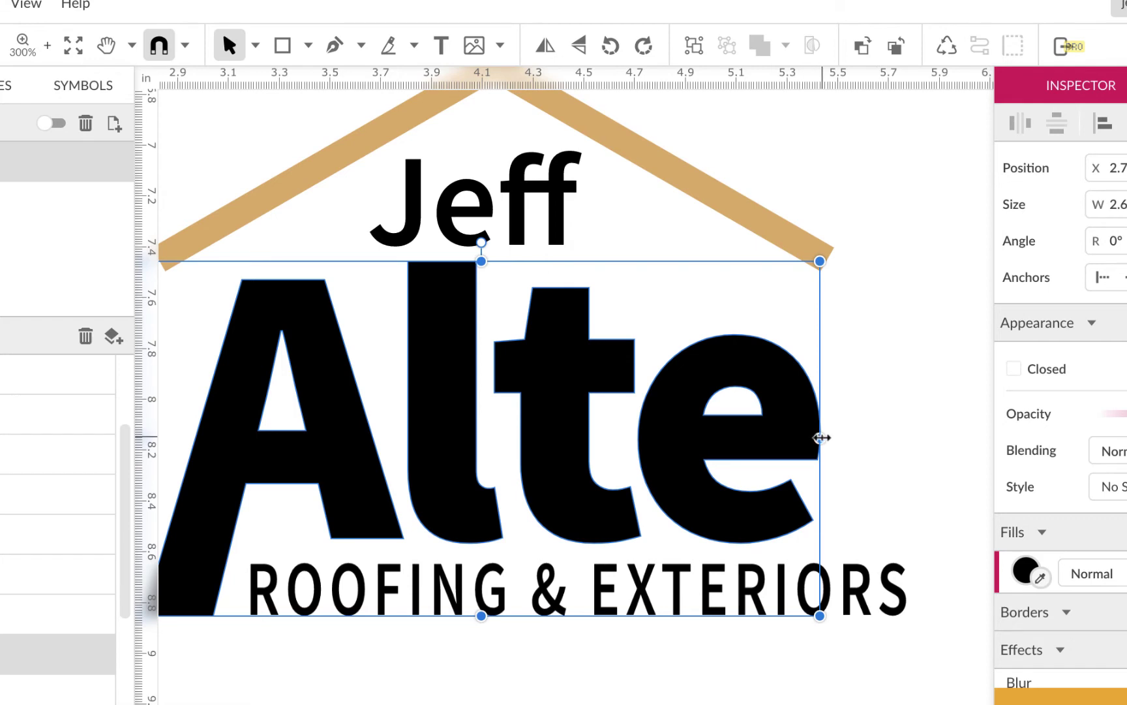
{"action": "left_click_drag", "start_coordinate": [820, 438], "coordinate": [909, 438]}
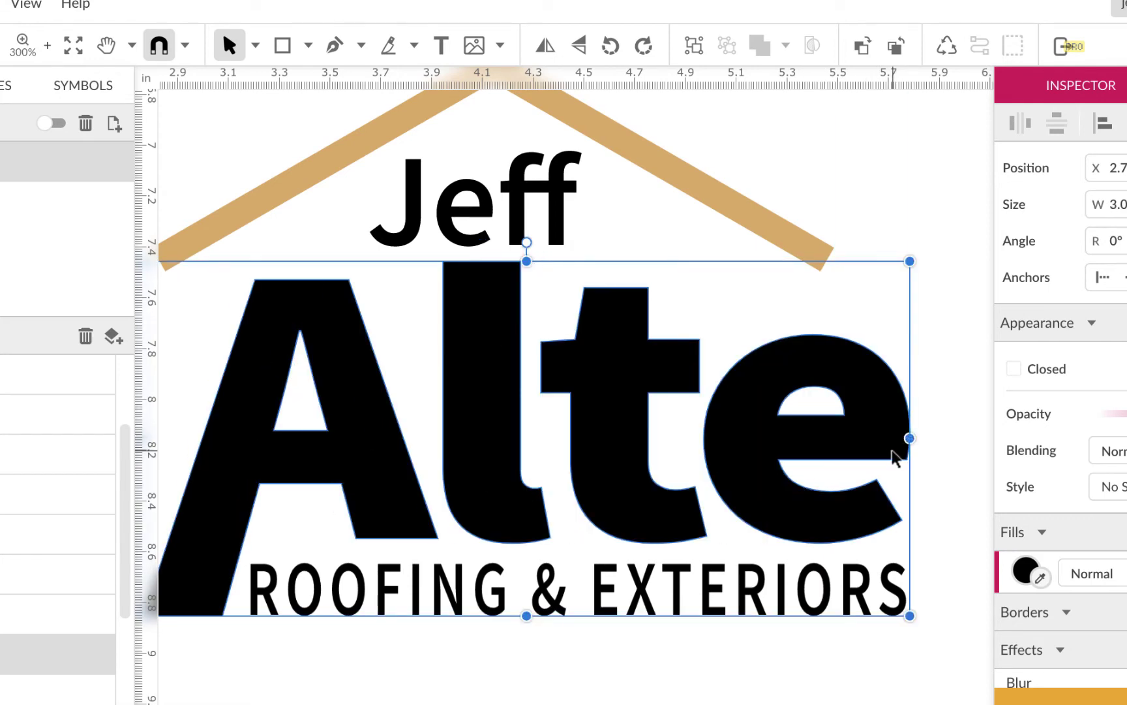
{"action": "left_click", "coordinate": [641, 674]}
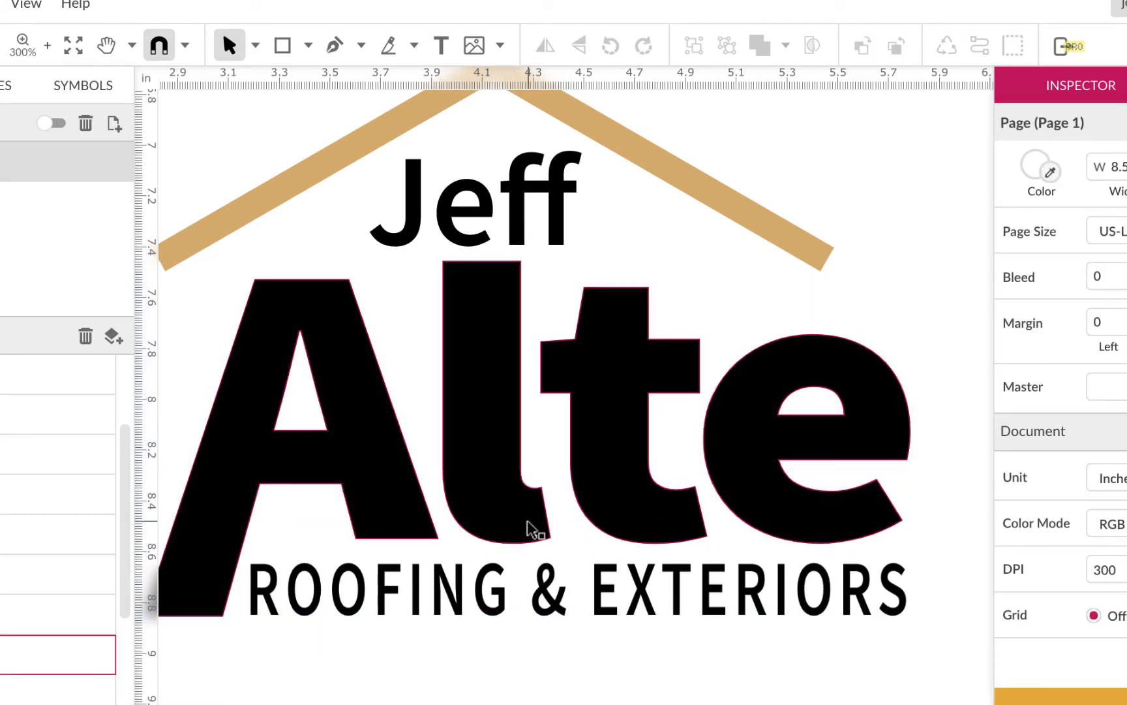
- Extend the lower corner of the "l"'s foot sideways until it overlaps the stem of the "t"
{"action": "scroll", "coordinate": [527, 521], "scroll_direction": "up", "scroll_amount": 5}
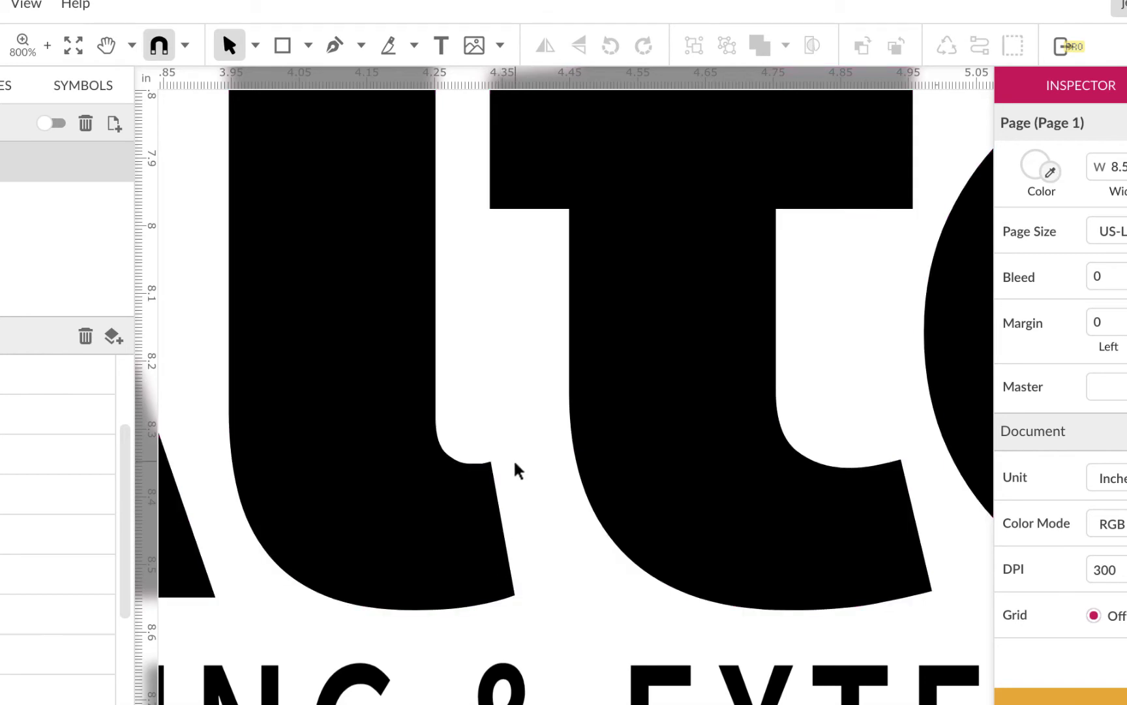
{"action": "left_click", "coordinate": [498, 496]}
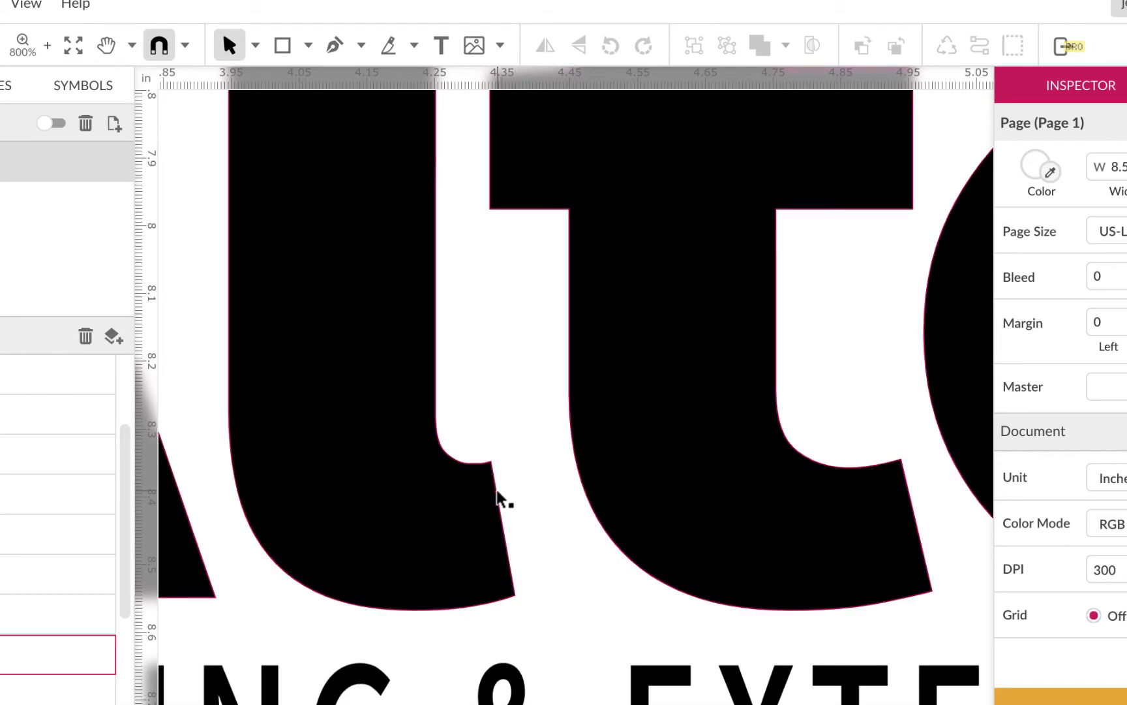
{"action": "left_click", "coordinate": [257, 45]}
{"action": "left_click", "coordinate": [288, 113]}
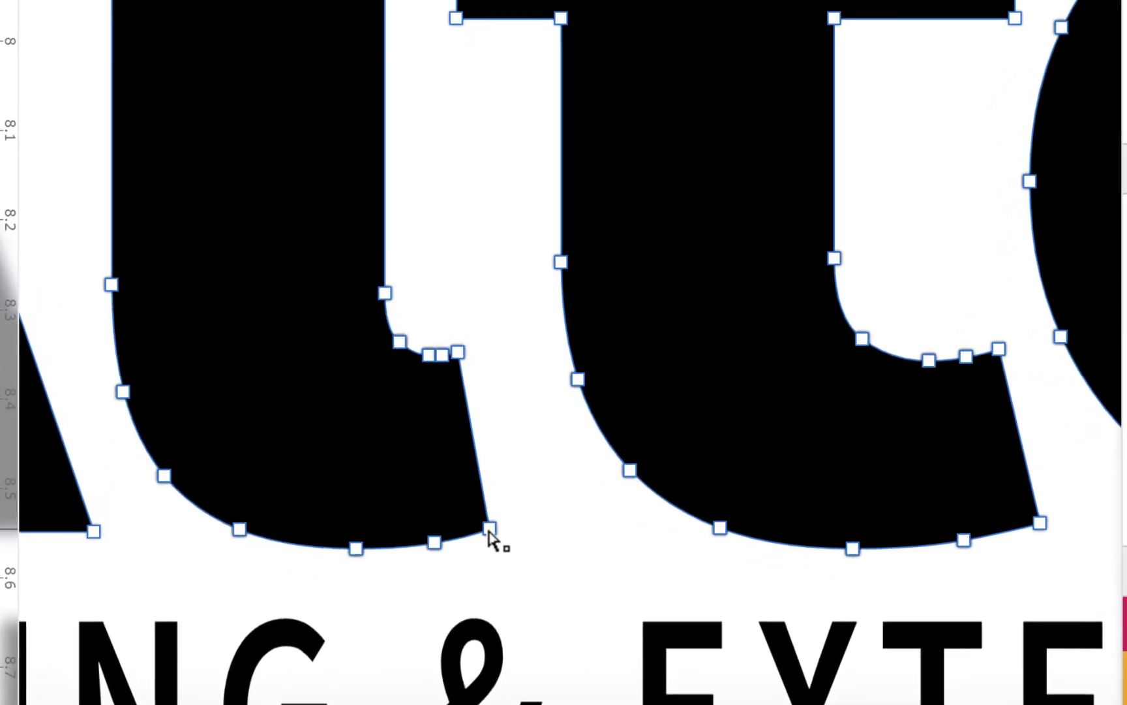
{"action": "left_click_drag", "start_coordinate": [515, 594], "coordinate": [564, 573]}
{"action": "left_click_drag", "start_coordinate": [556, 500], "coordinate": [670, 467]}
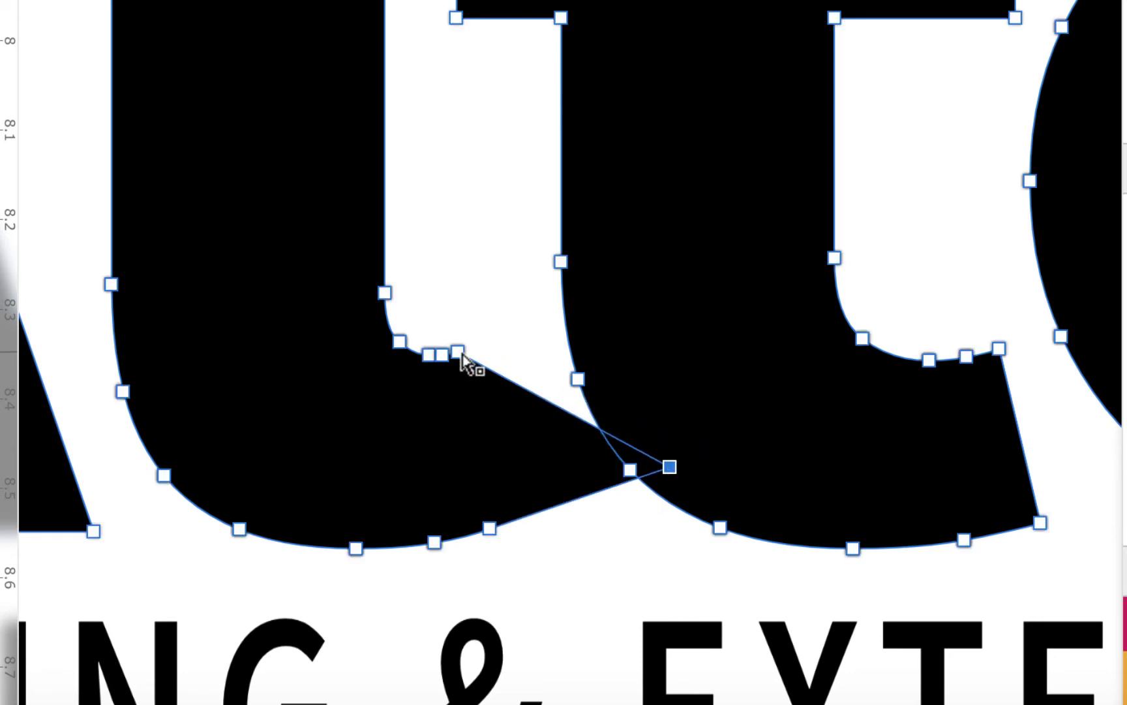
- Extend the upper corner of the "l"'s foot into the "t" at about X 4.49, Y 8.32 in and delete the stray anchor
{"action": "left_click_drag", "start_coordinate": [461, 354], "coordinate": [516, 263]}
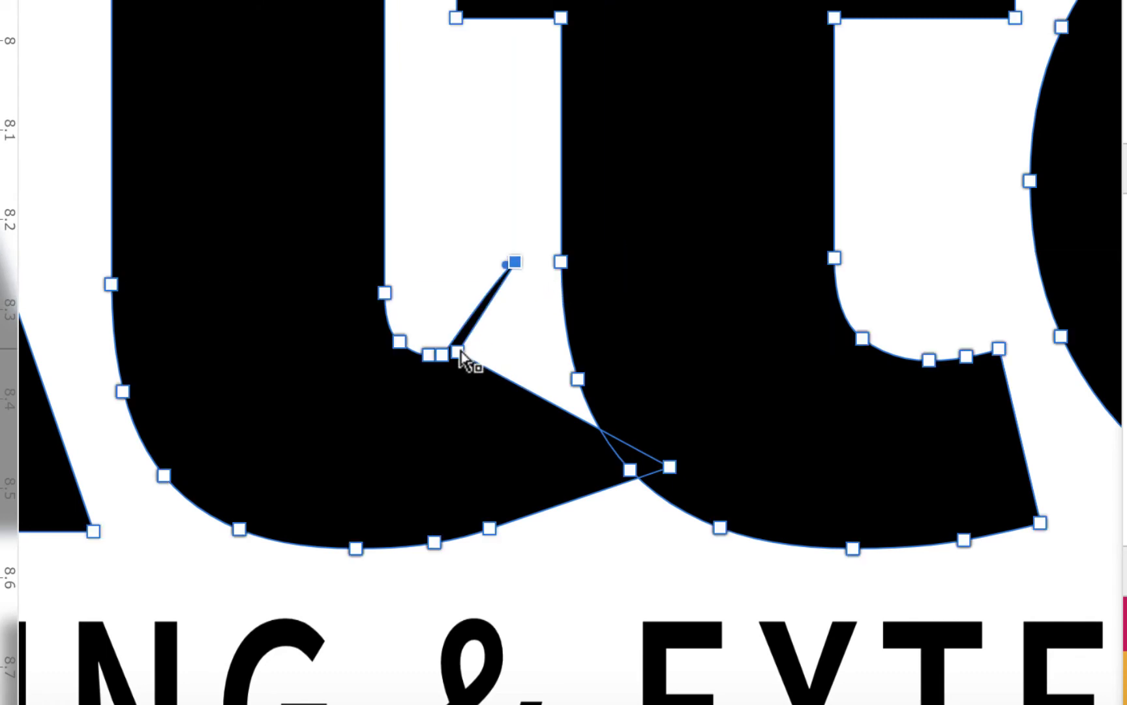
{"action": "key", "text": "super+equal"}
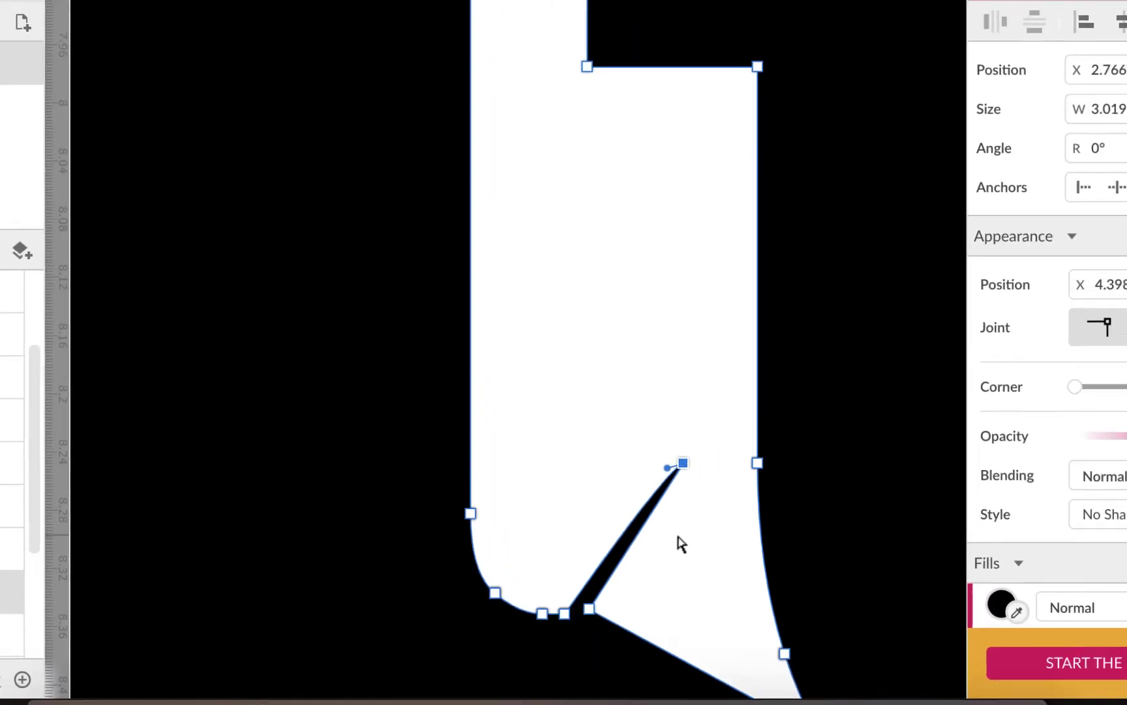
{"action": "left_click_drag", "start_coordinate": [549, 530], "coordinate": [756, 489]}
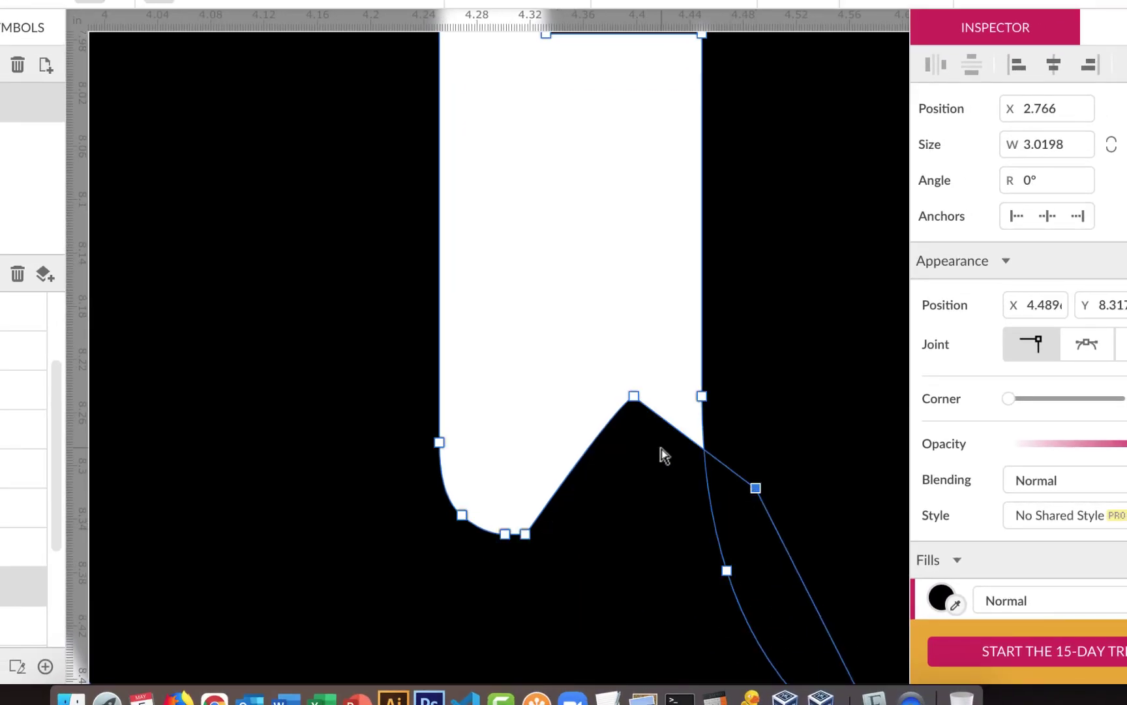
{"action": "left_click", "coordinate": [634, 398]}
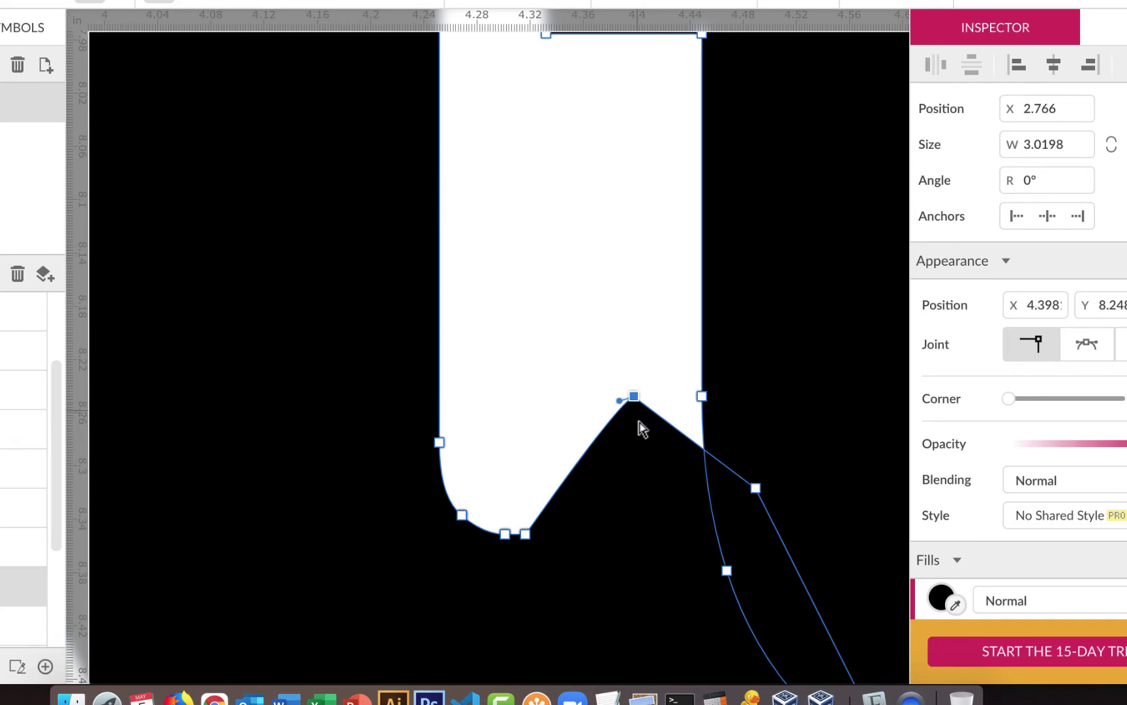
{"action": "key", "text": "BackSpace"}
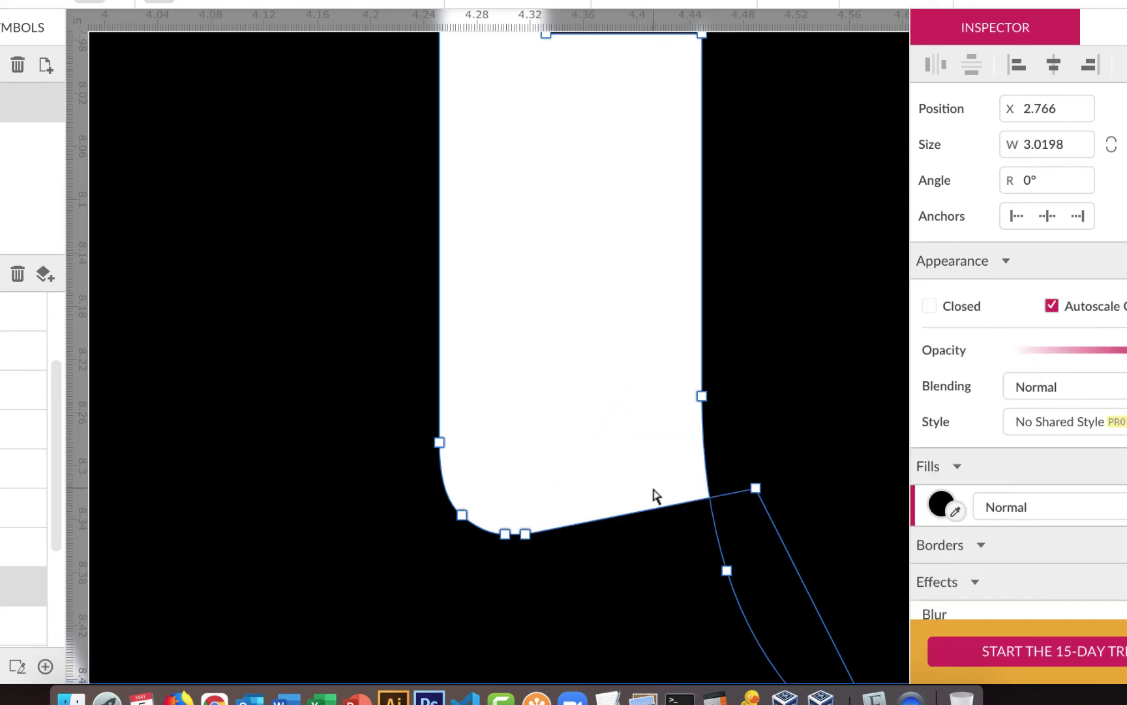
- Delete the redundant stacked anchor points just past the inner curve of the "l"
{"action": "scroll", "coordinate": [618, 510], "scroll_direction": "down", "scroll_amount": 4}
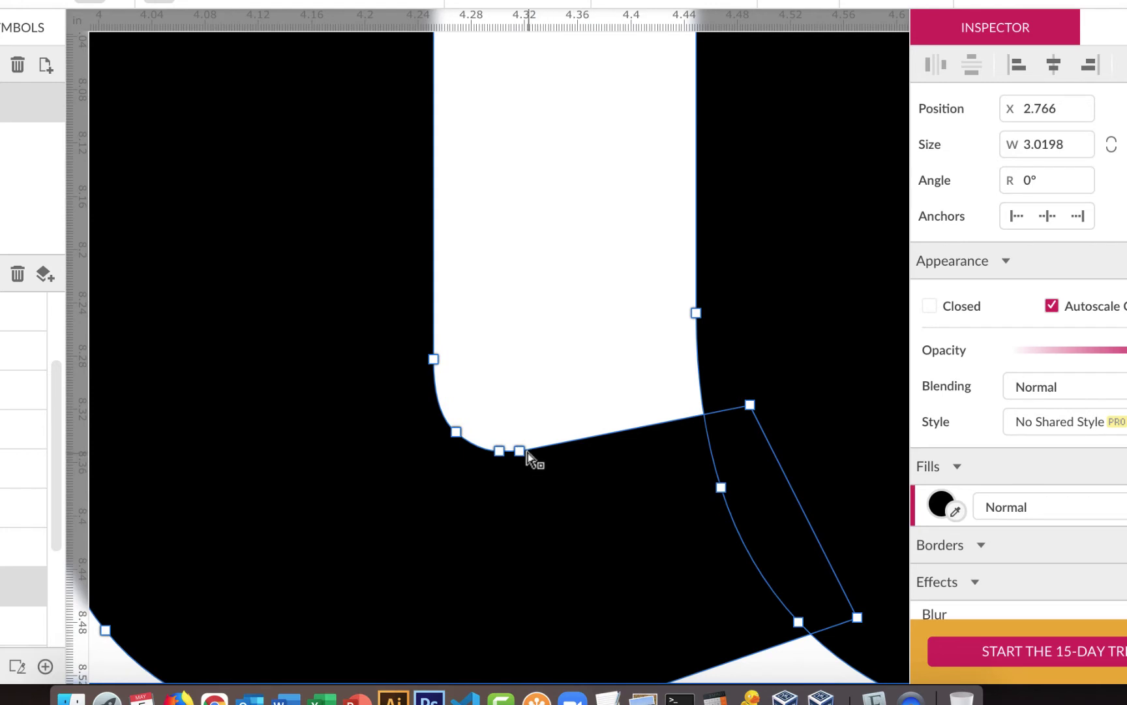
{"action": "left_click_drag", "start_coordinate": [520, 452], "coordinate": [496, 513]}
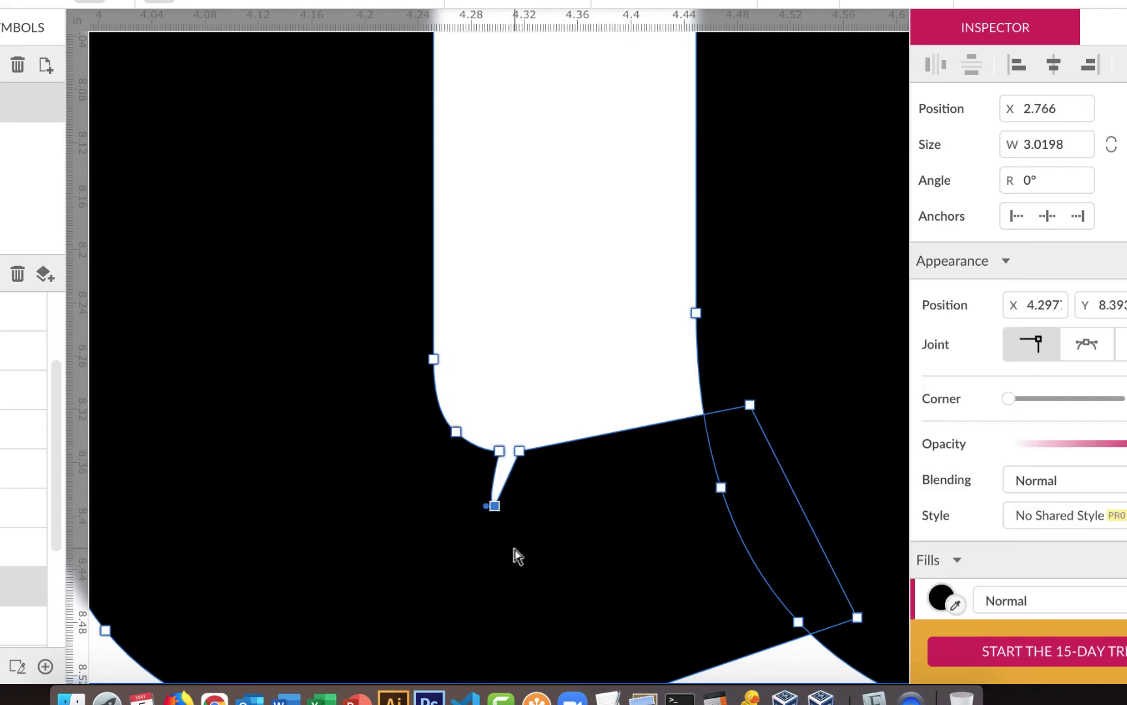
{"action": "key", "text": "BackSpace"}
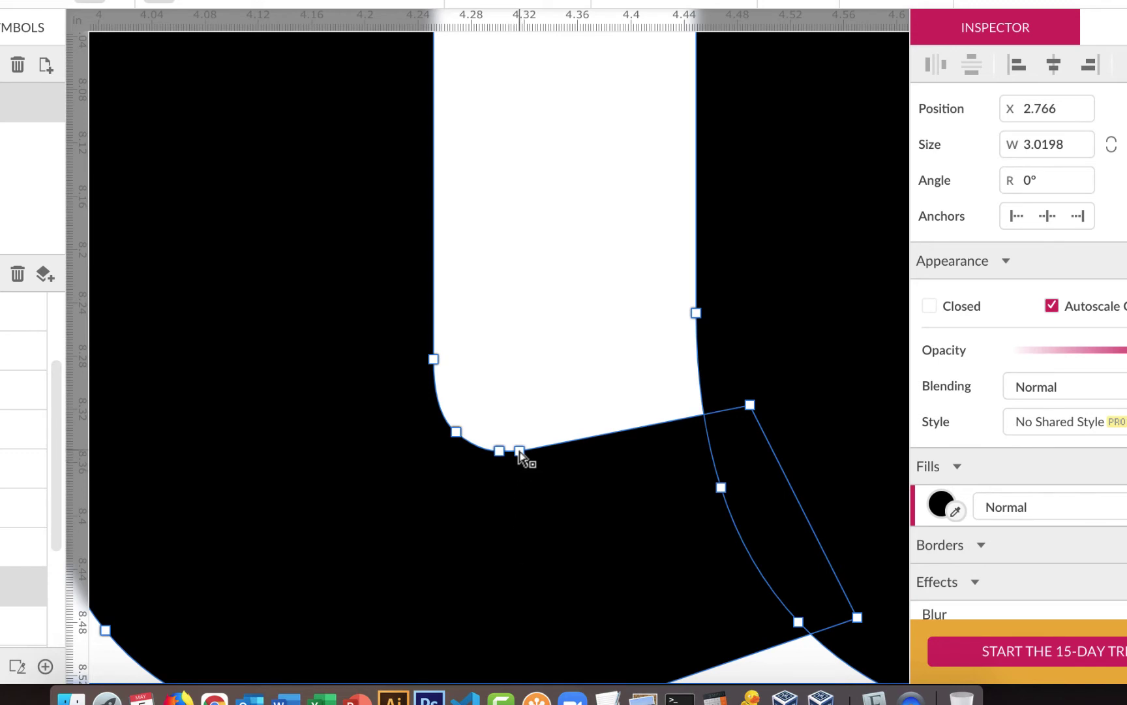
{"action": "left_click_drag", "start_coordinate": [520, 452], "coordinate": [560, 516]}
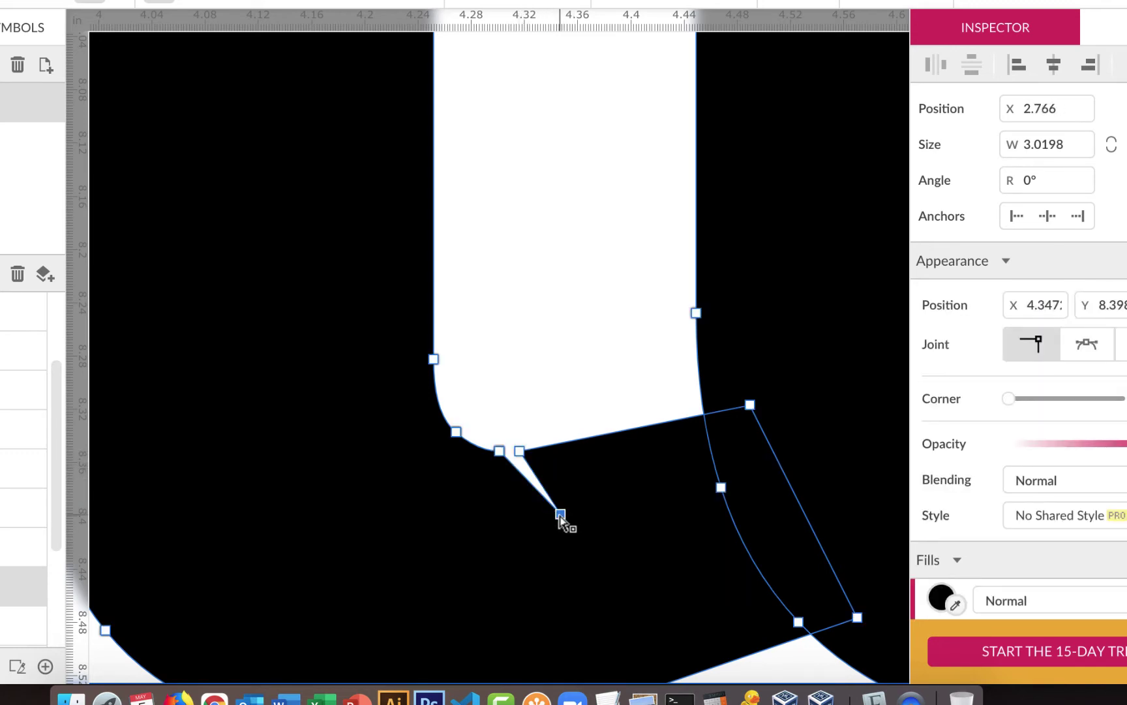
{"action": "key", "text": "BackSpace"}
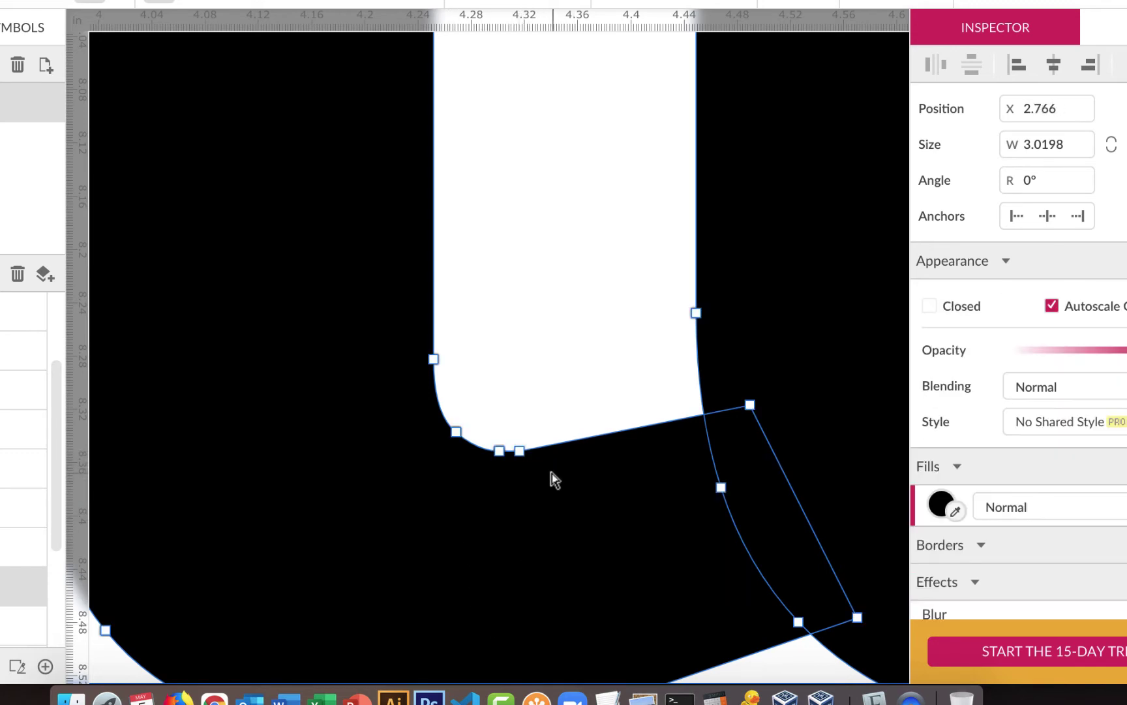
{"action": "left_click_drag", "start_coordinate": [521, 452], "coordinate": [578, 390]}
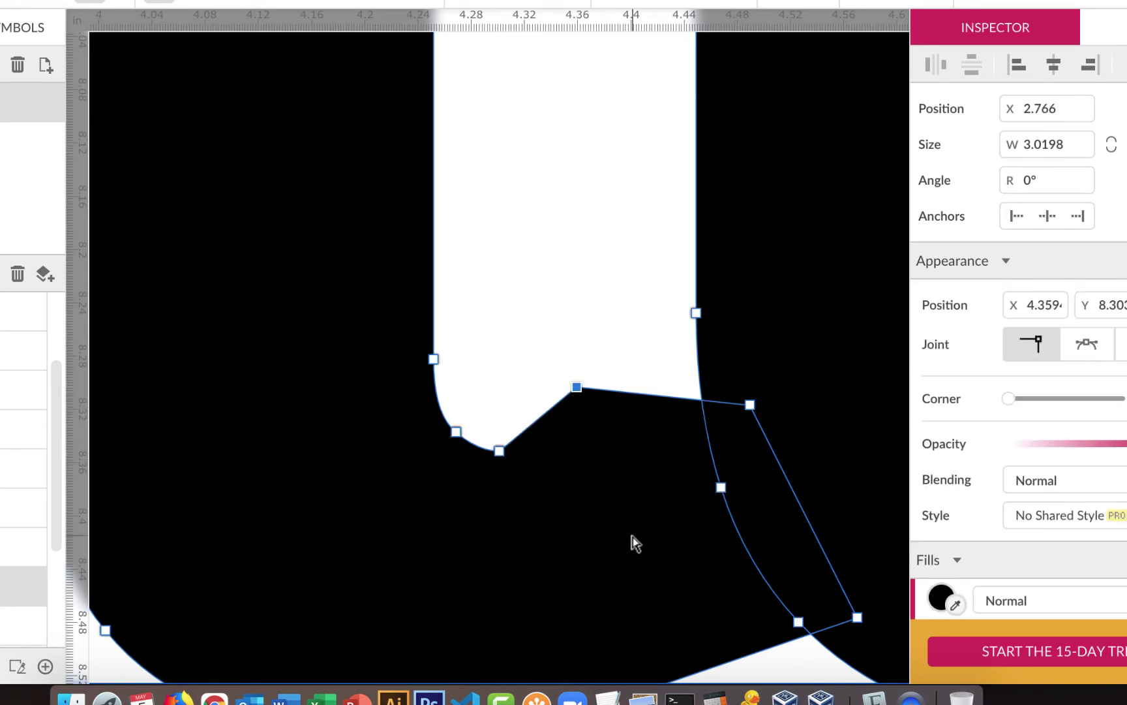
{"action": "key", "text": "super+z"}
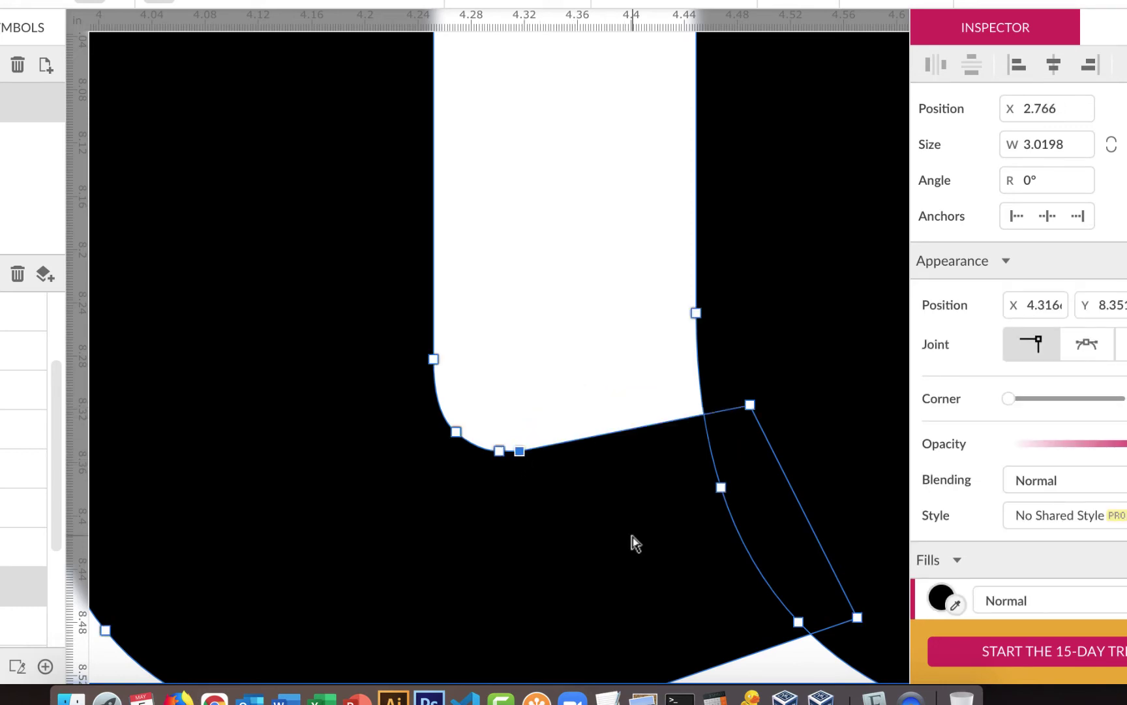
{"action": "key", "text": "BackSpace"}
- Give the last anchor of the "l"'s inner curve a disconnected joint and pull its outgoing handle upward
{"action": "left_click", "coordinate": [499, 455]}
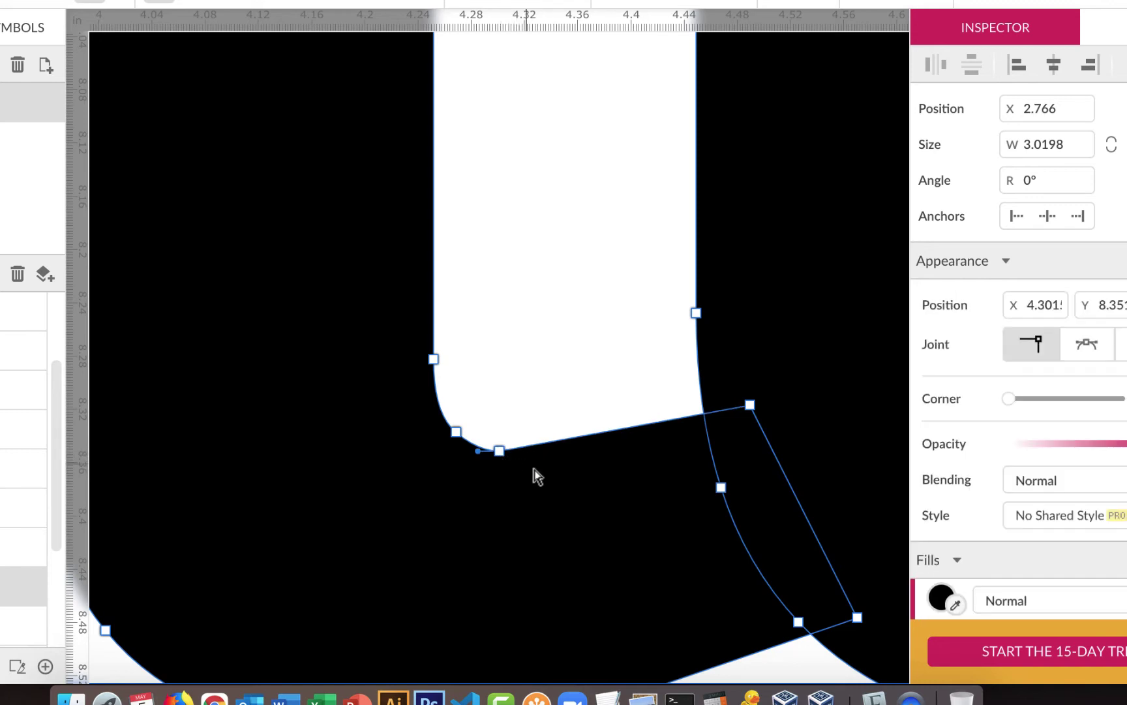
{"action": "scroll", "coordinate": [538, 484], "scroll_direction": "up", "scroll_amount": 3}
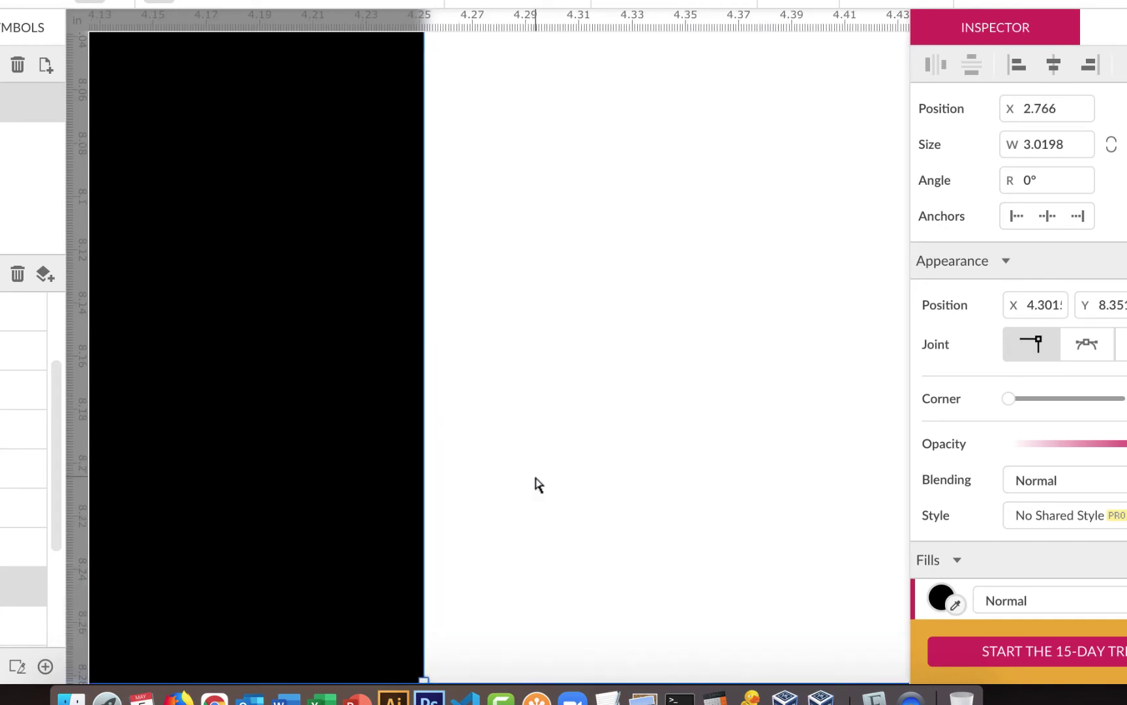
{"action": "scroll", "coordinate": [537, 482], "scroll_direction": "down", "scroll_amount": 5}
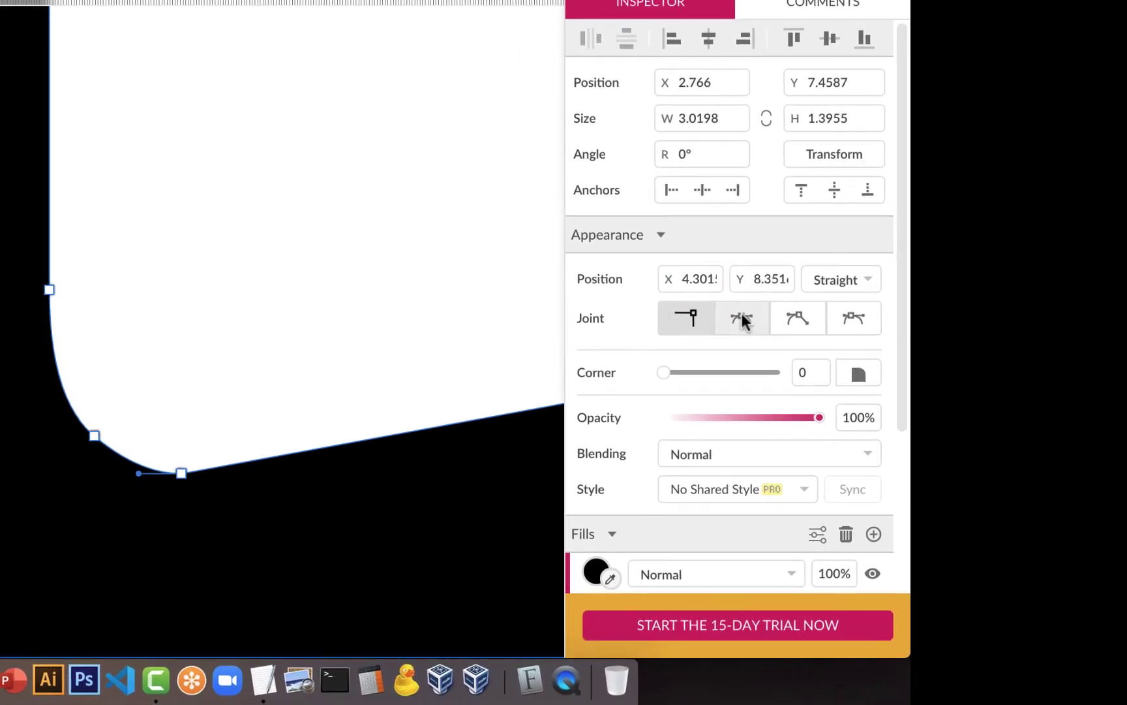
{"action": "left_click", "coordinate": [834, 323]}
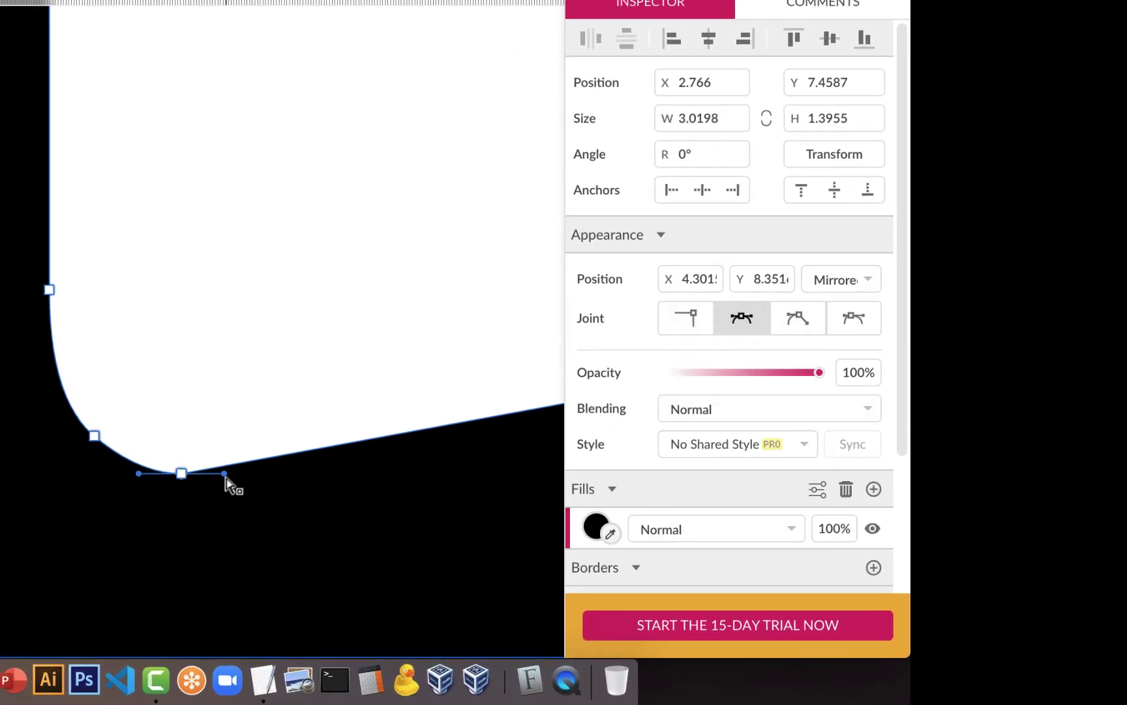
{"action": "left_click_drag", "start_coordinate": [225, 476], "coordinate": [249, 475]}
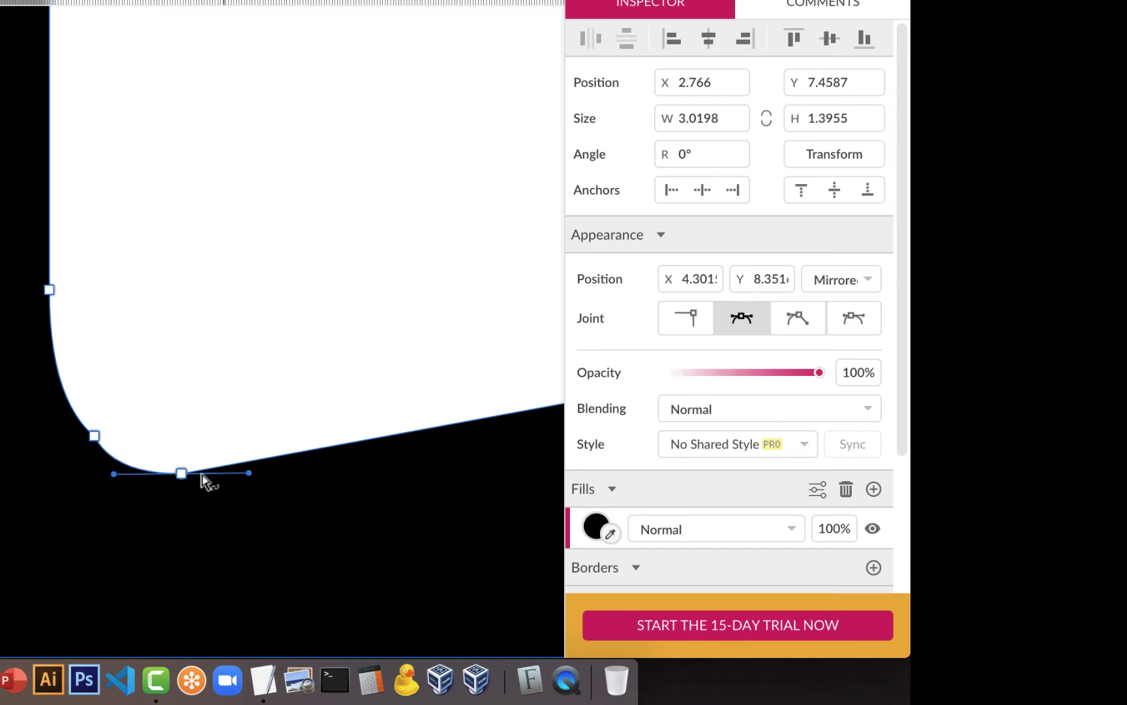
{"action": "left_click", "coordinate": [802, 315]}
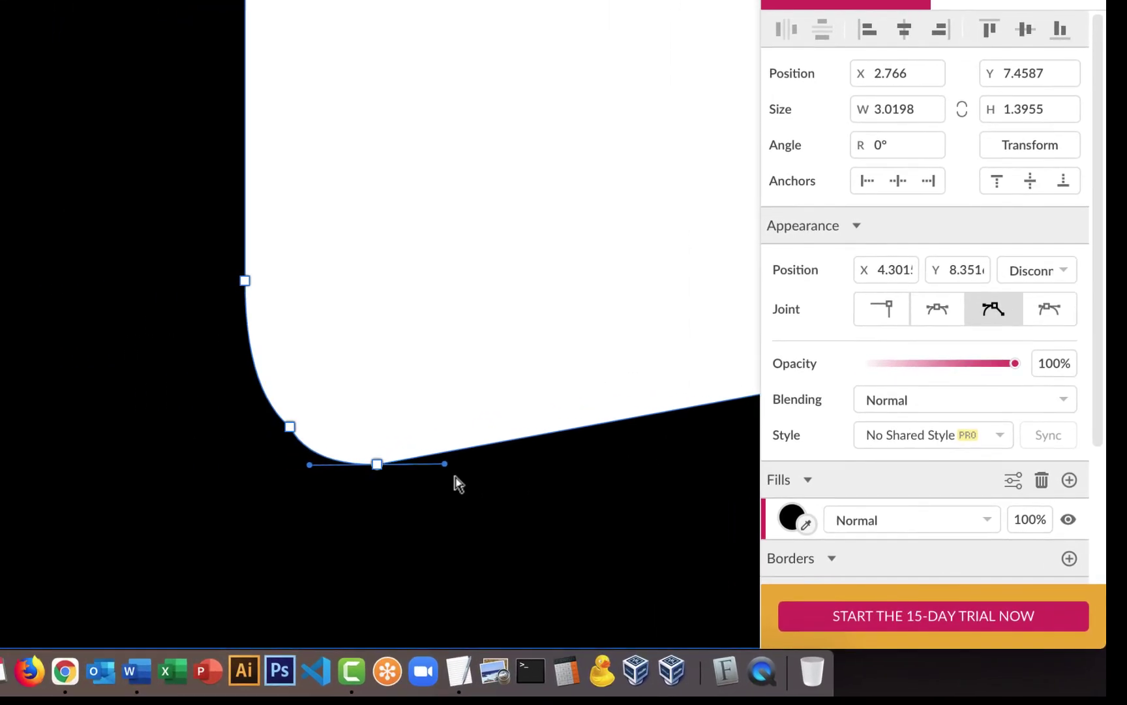
{"action": "left_click_drag", "start_coordinate": [444, 463], "coordinate": [486, 349]}
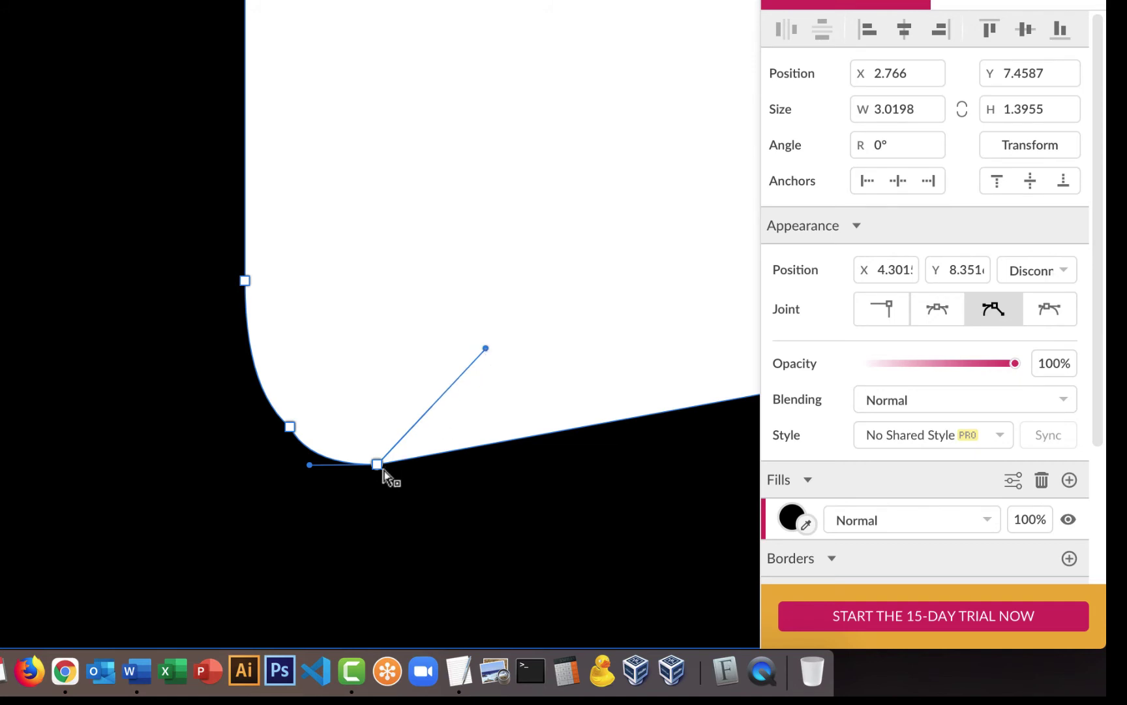
- Pull the curved anchor off the straight duplicate beneath it and delete that duplicate
{"action": "left_click_drag", "start_coordinate": [377, 464], "coordinate": [371, 510]}
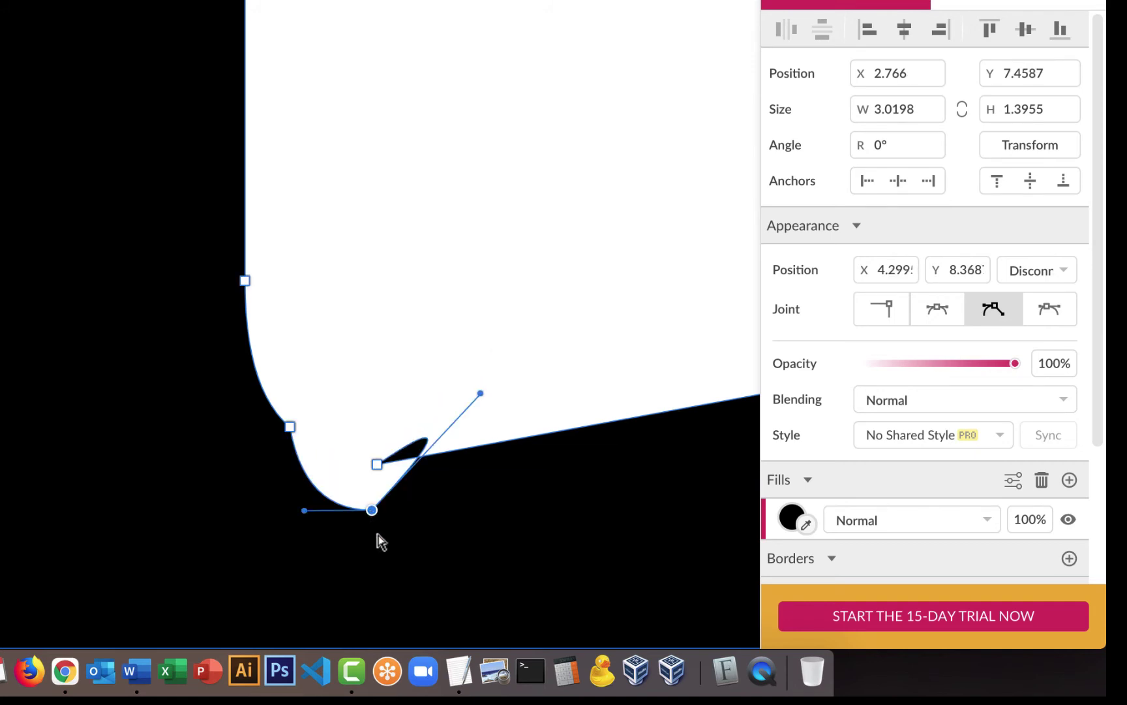
{"action": "left_click", "coordinate": [378, 464]}
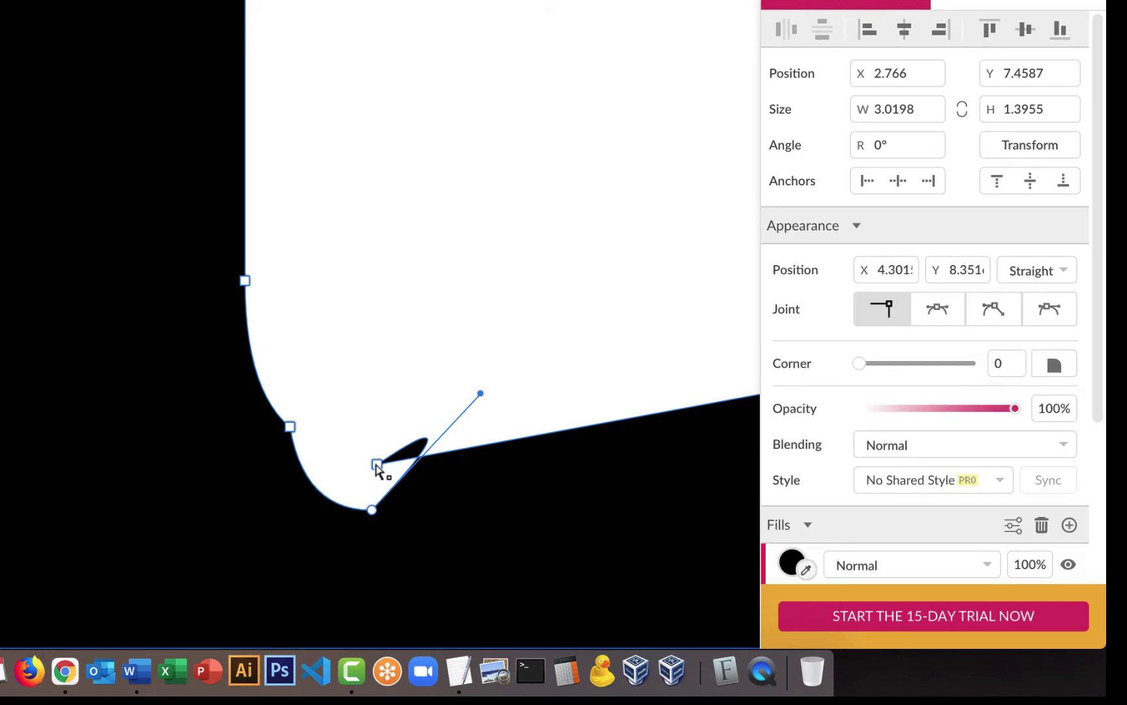
{"action": "left_click", "coordinate": [376, 465]}
{"action": "left_click", "coordinate": [376, 470]}
{"action": "key", "text": "Delete"}
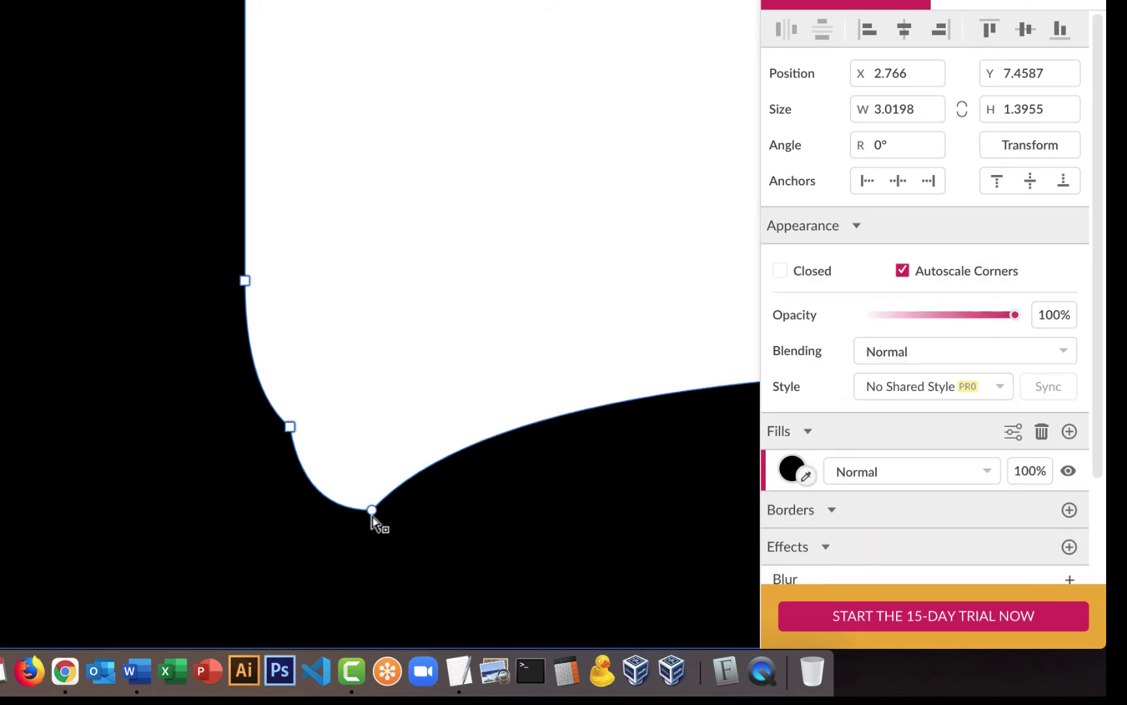
- Return the curved anchor to about X 4.30, Y 8.35 in and flatten its outgoing handle so the "l" flows smoothly into the "t"
{"action": "left_click_drag", "start_coordinate": [373, 515], "coordinate": [384, 466]}
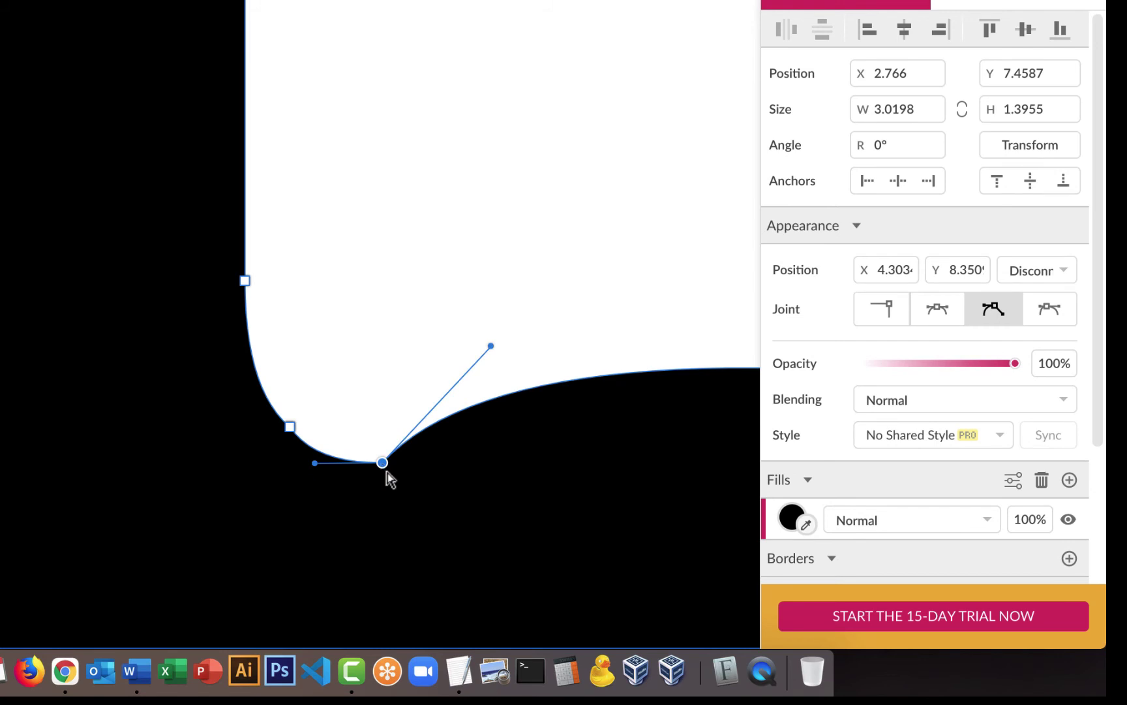
{"action": "left_click_drag", "start_coordinate": [491, 346], "coordinate": [456, 470]}
{"action": "key", "text": "super+minus"}
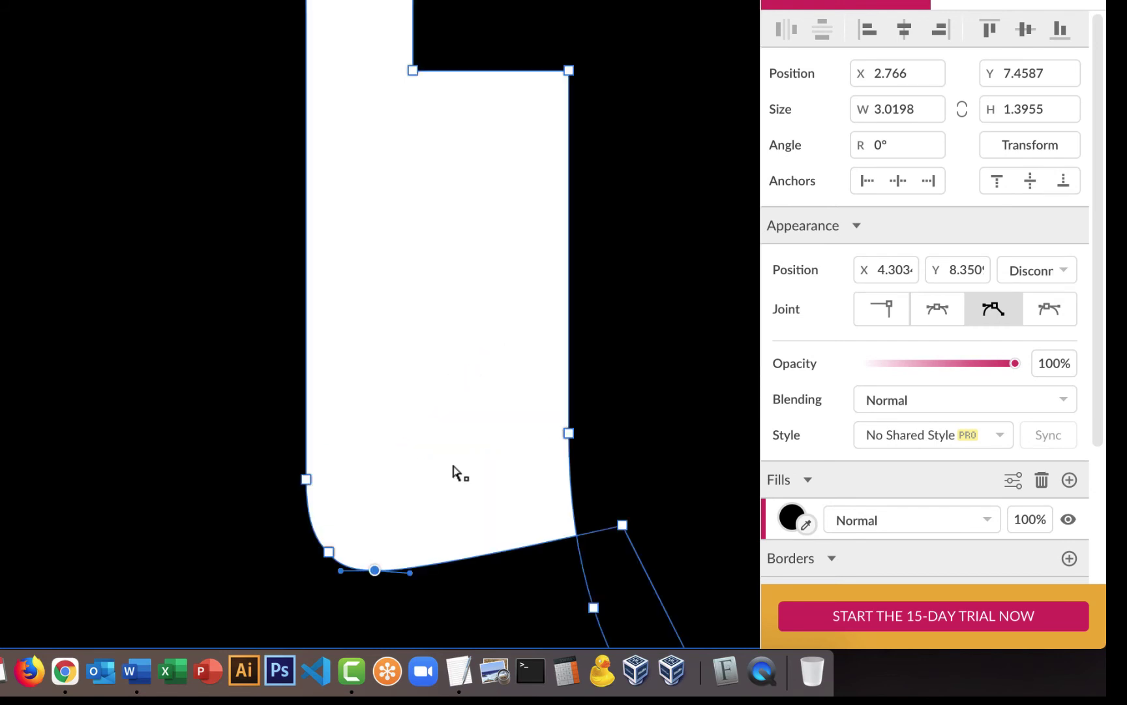
- Move the last anchor of the "l"'s inner curve to about X 4.307, Y 8.353 in and lengthen its outgoing handle
{"action": "scroll", "coordinate": [403, 569], "scroll_direction": "down", "scroll_amount": 5}
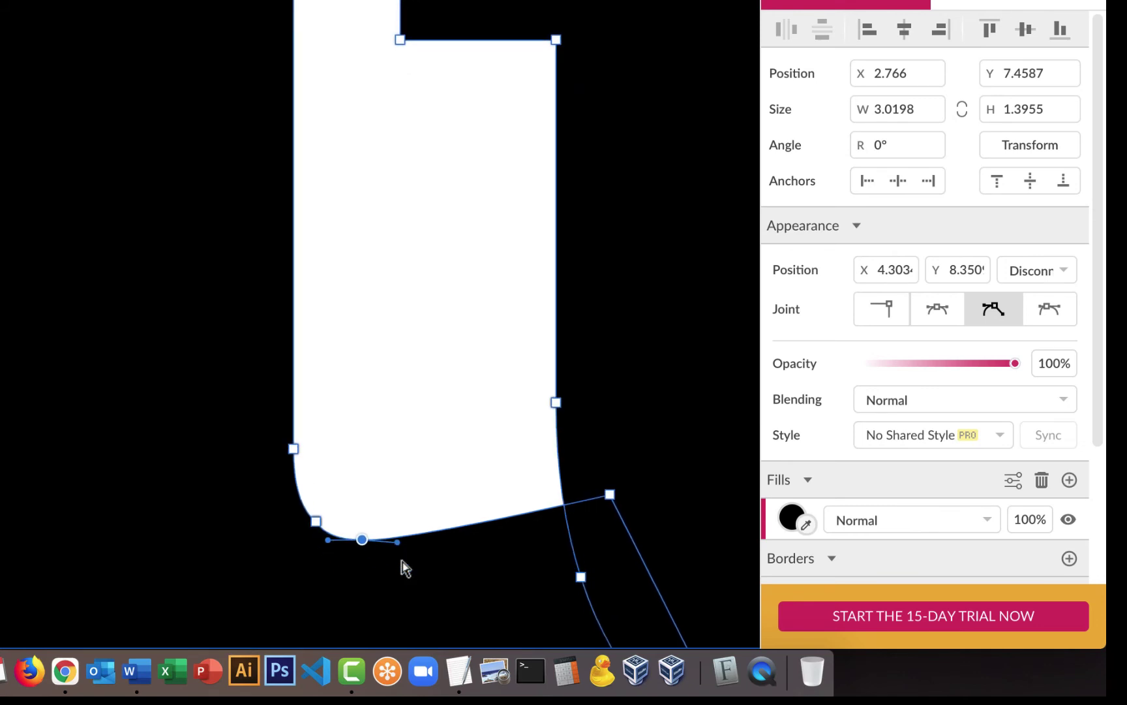
{"action": "scroll", "coordinate": [403, 568], "scroll_direction": "down", "scroll_amount": 3}
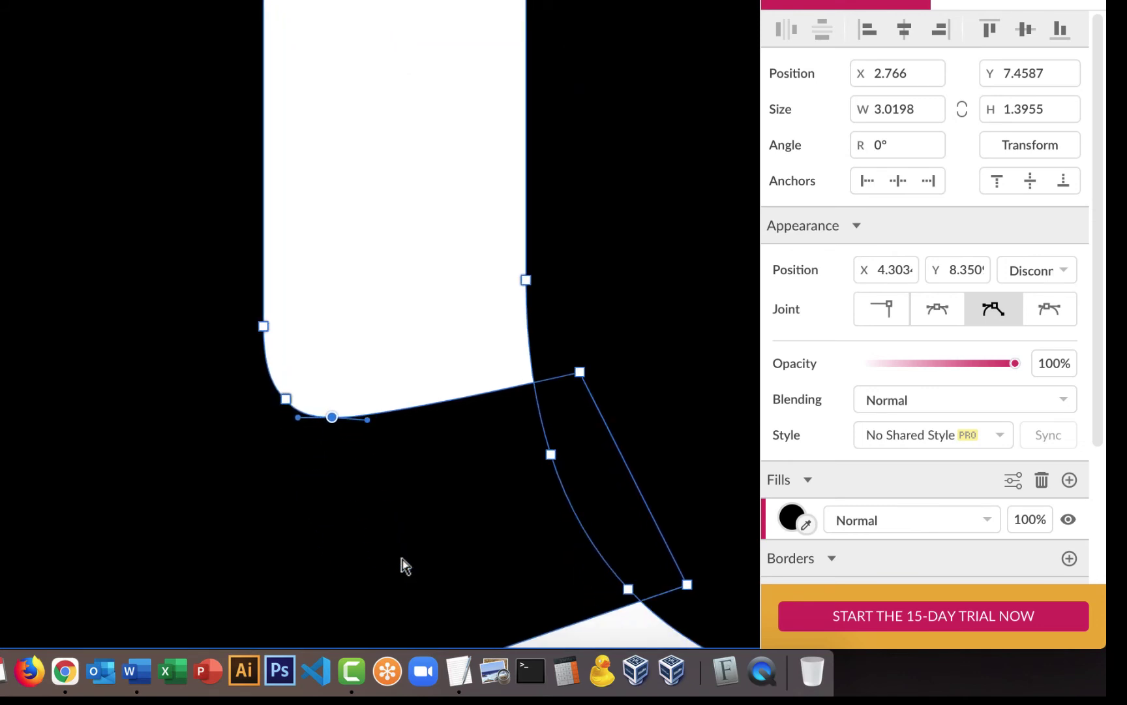
{"action": "left_click_drag", "start_coordinate": [333, 418], "coordinate": [402, 422]}
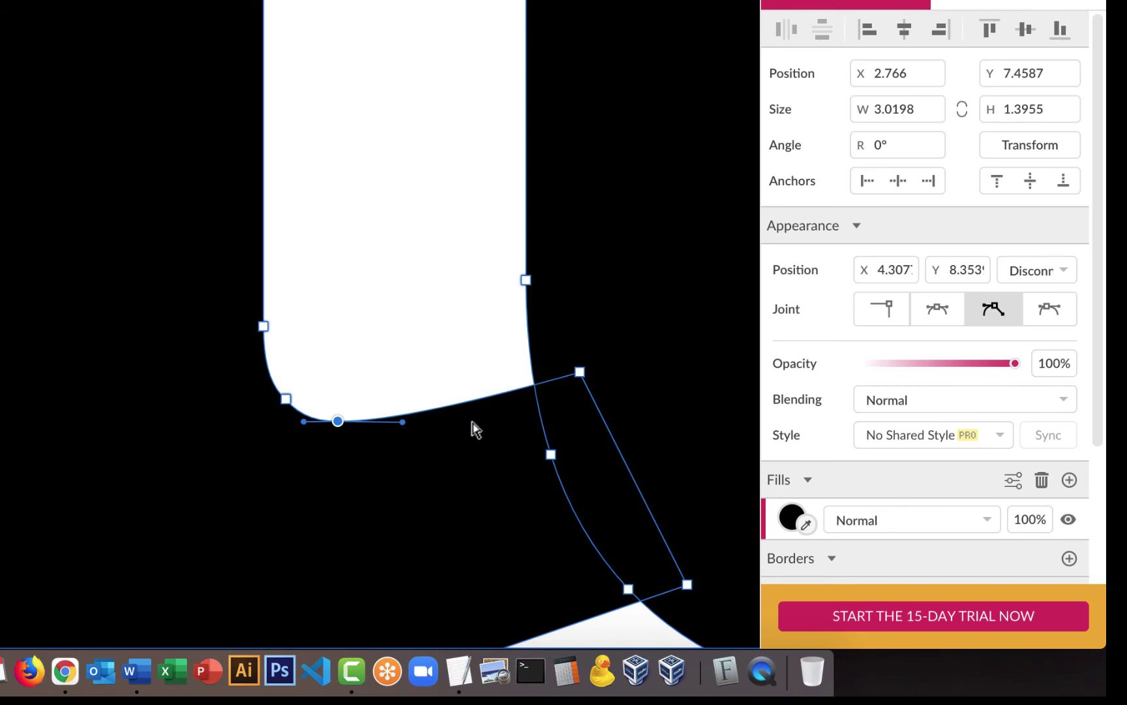
- Extend the lower corner of the "t"'s tail into the "e", to about X 5.19, Y 8.48 in
{"action": "scroll", "coordinate": [474, 428], "scroll_direction": "down", "scroll_amount": 5}
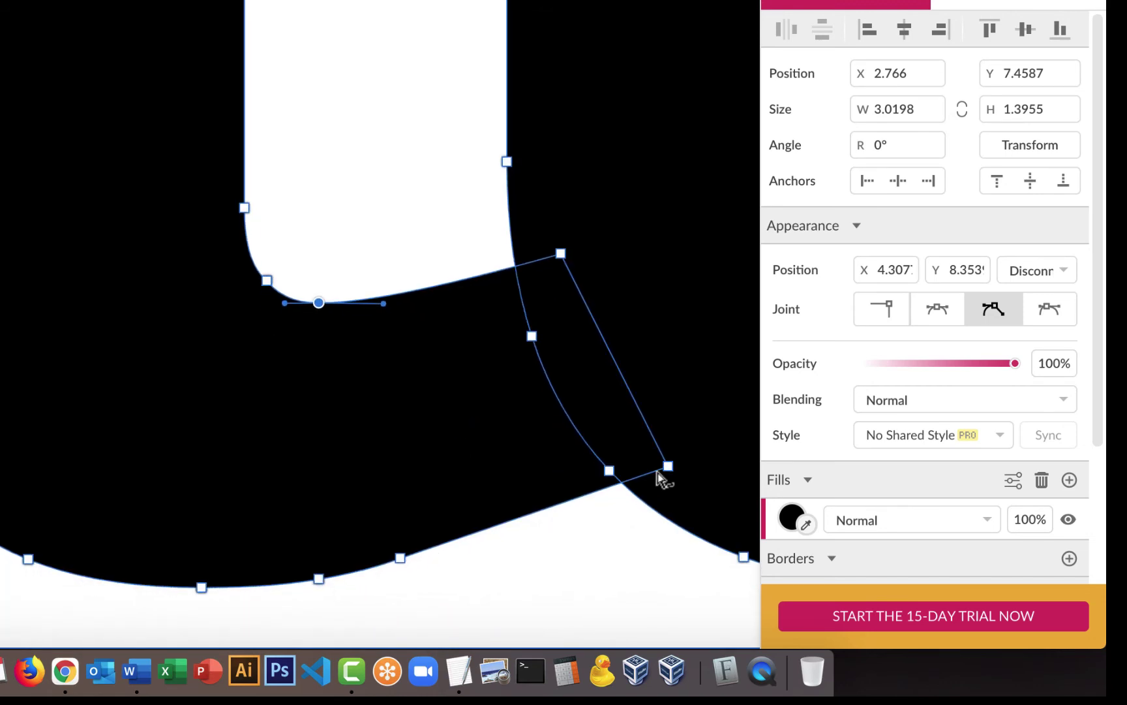
{"action": "scroll", "coordinate": [366, 418], "scroll_direction": "right", "scroll_amount": 10}
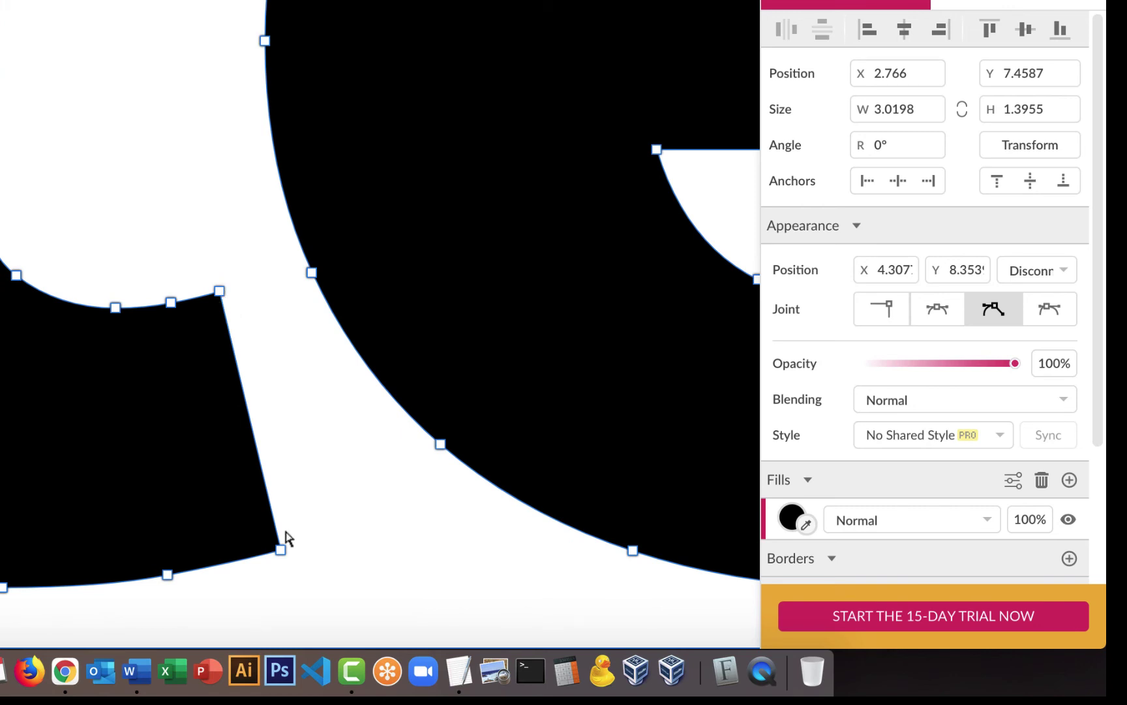
{"action": "left_click_drag", "start_coordinate": [280, 550], "coordinate": [548, 470]}
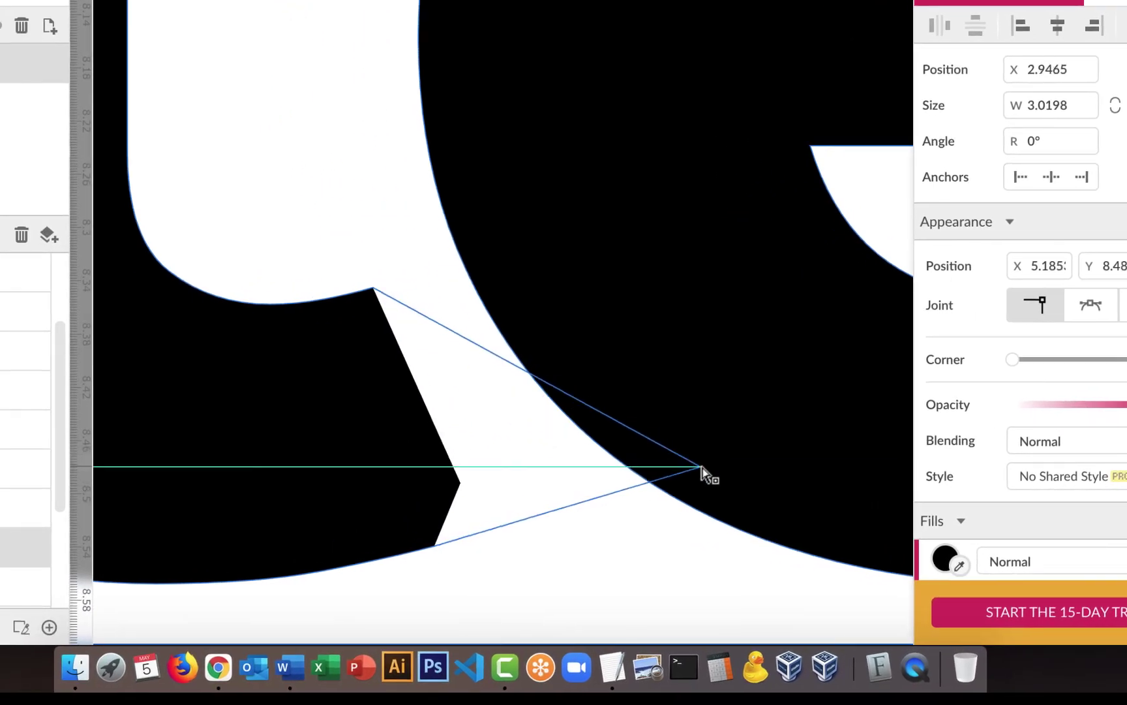
{"action": "left_click_drag", "start_coordinate": [701, 467], "coordinate": [712, 467]}
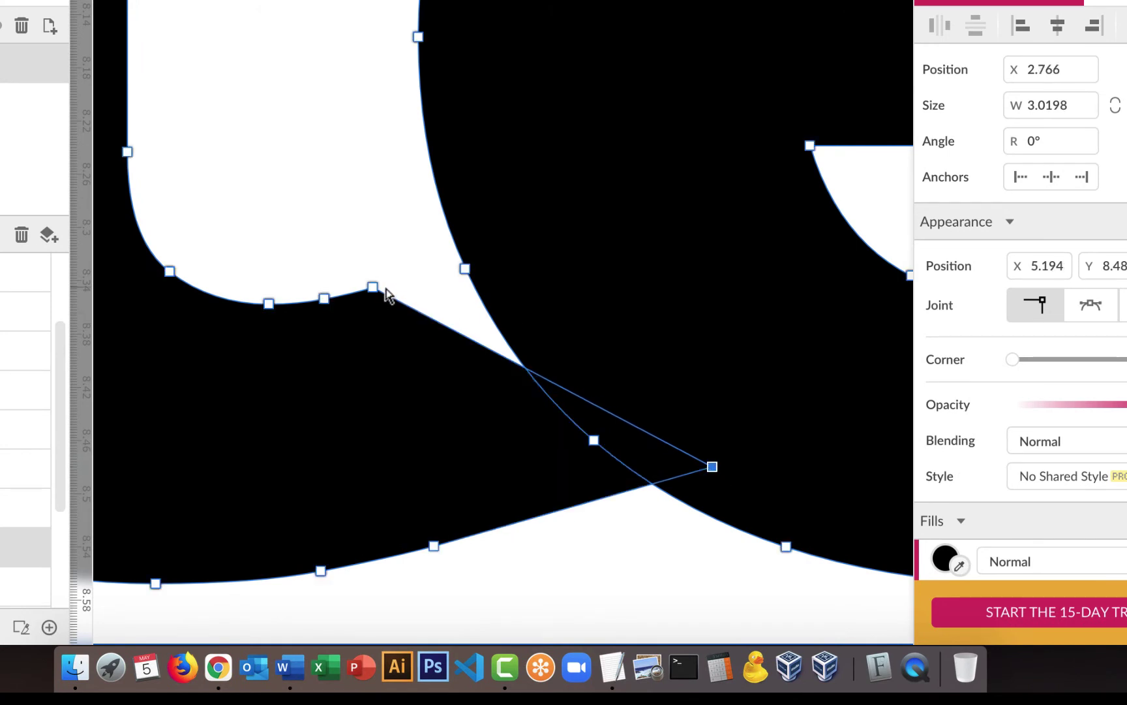
- Delete the duplicate anchor at the upper corner of the "t"'s tail and extend that corner into the "e", to about X 5.04, Y 8.31 in
{"action": "left_click_drag", "start_coordinate": [376, 289], "coordinate": [358, 207]}
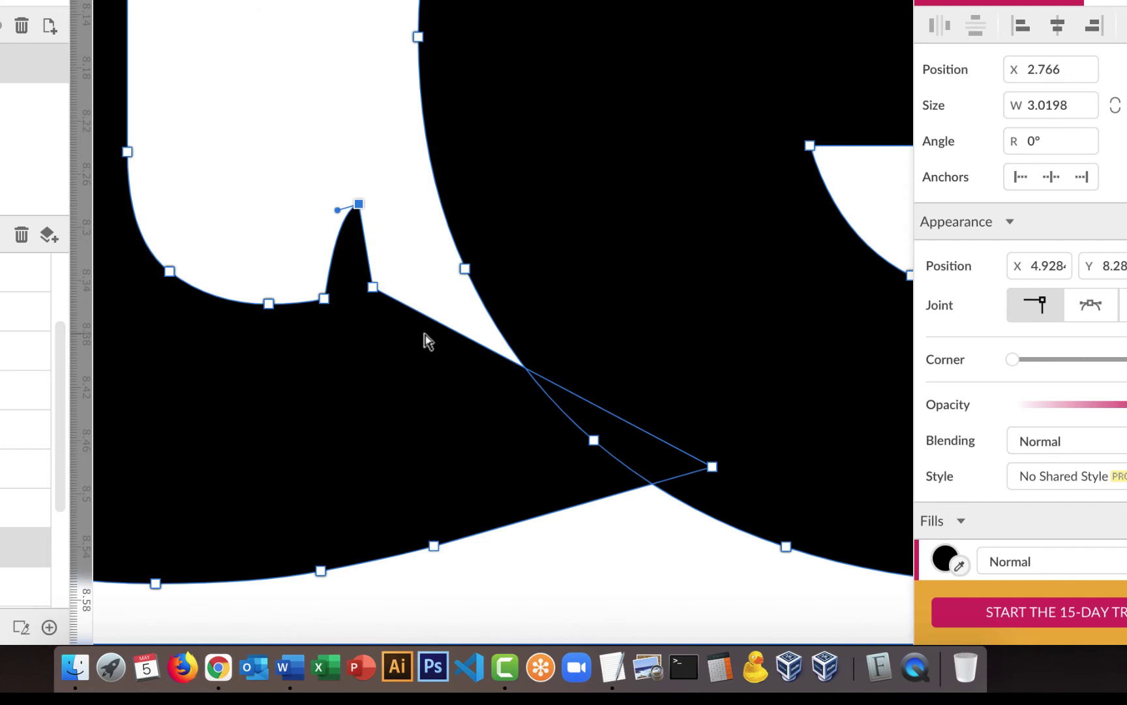
{"action": "key", "text": "Delete"}
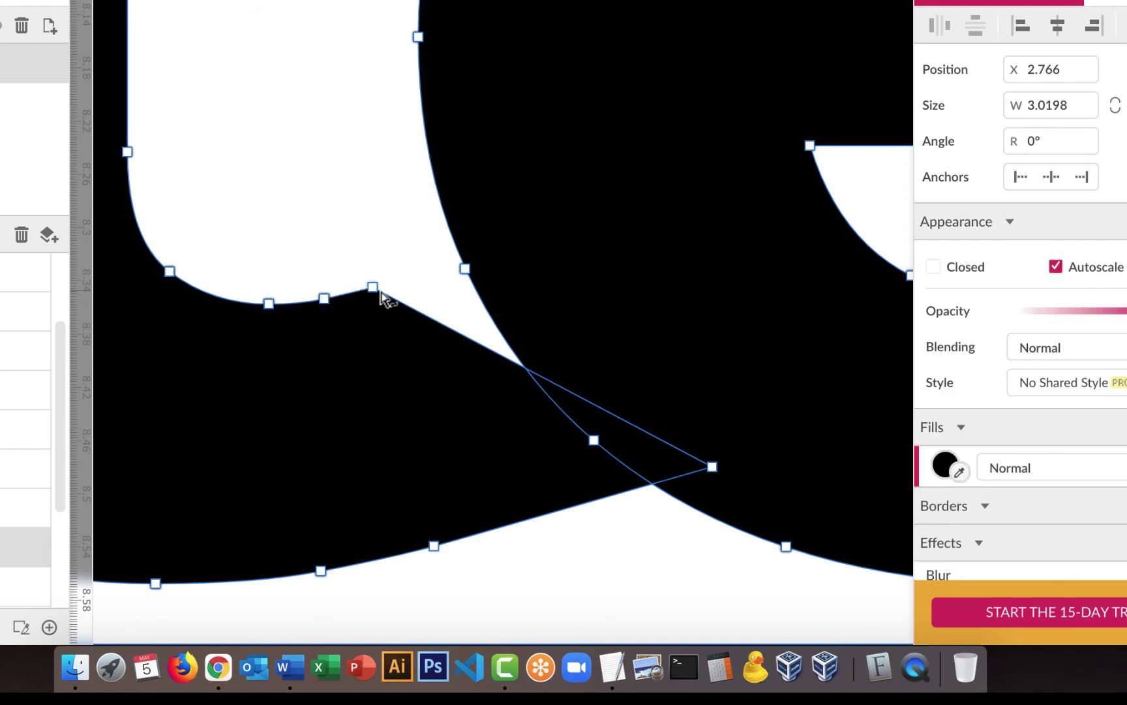
{"action": "left_click_drag", "start_coordinate": [373, 287], "coordinate": [511, 251]}
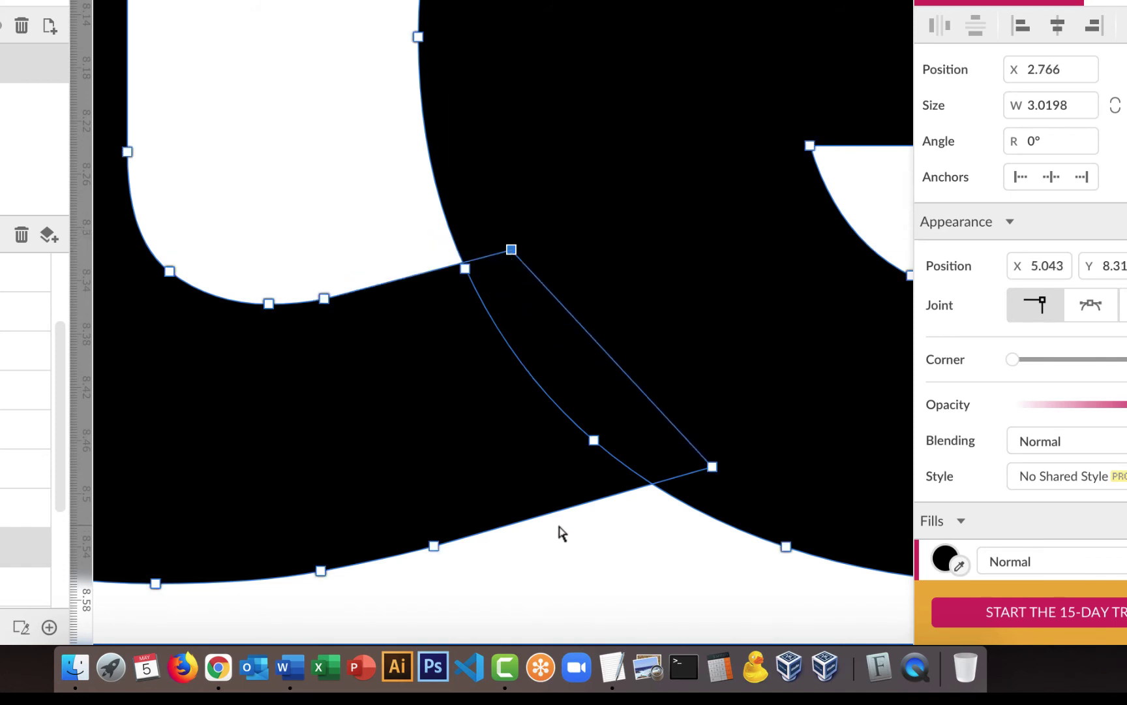
{"action": "scroll", "coordinate": [560, 532], "scroll_direction": "down", "scroll_amount": 10}
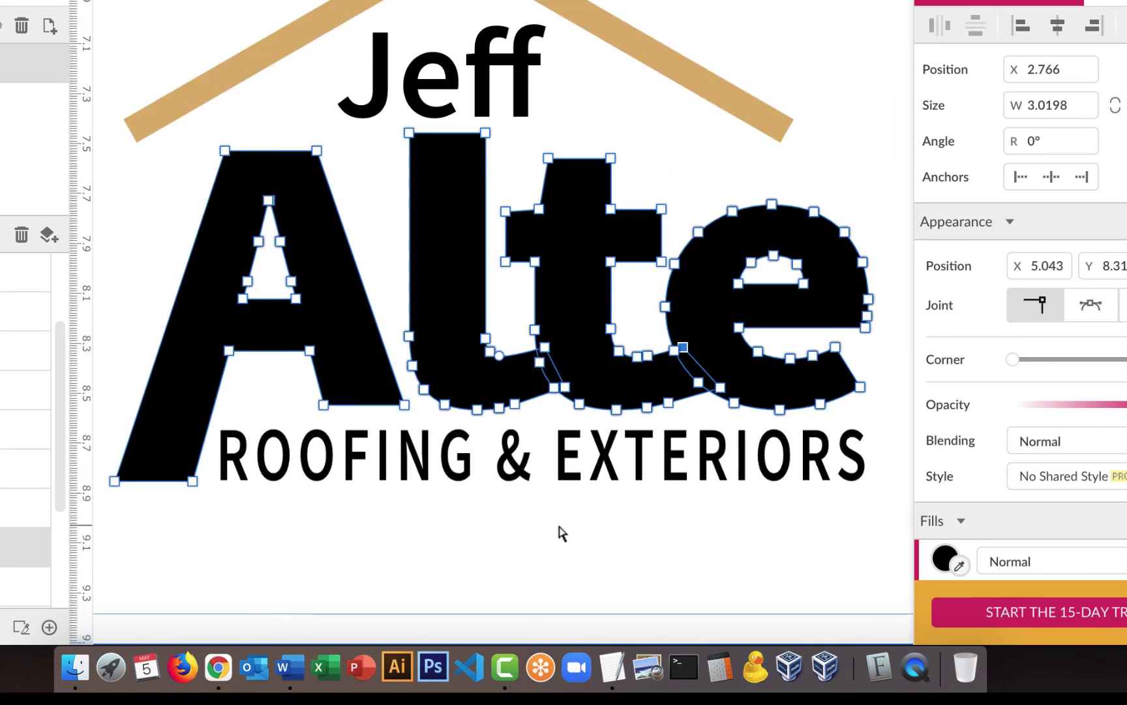
{"action": "left_click", "coordinate": [182, 2]}
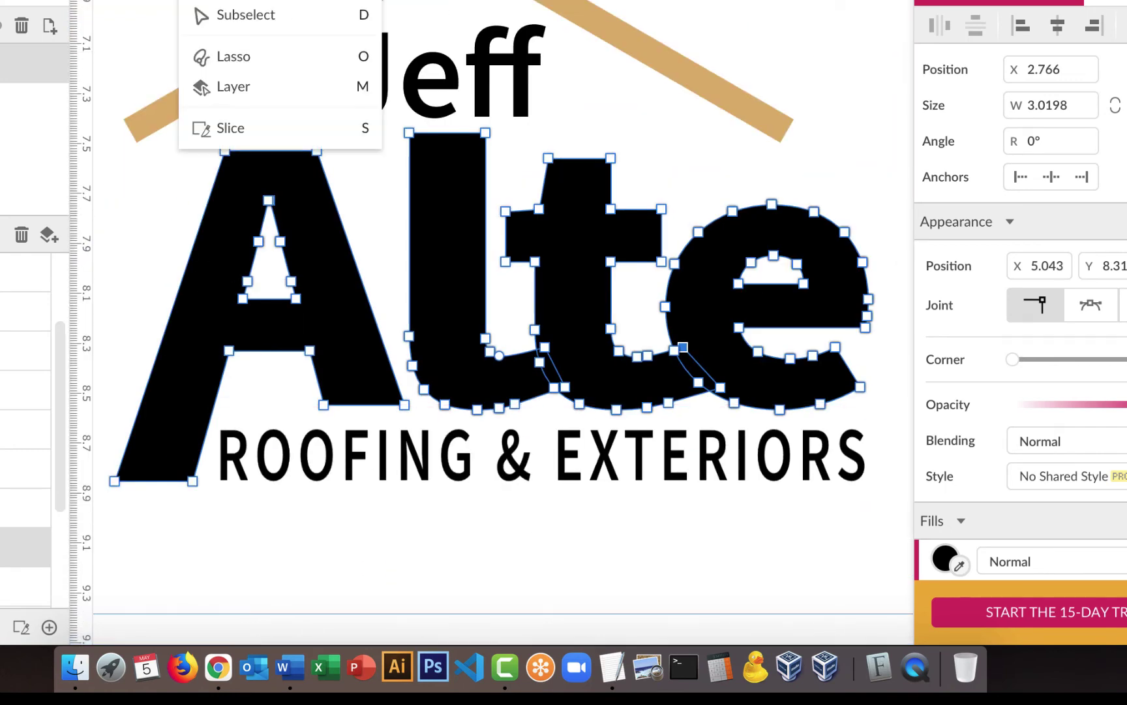
{"action": "key", "text": "Escape"}
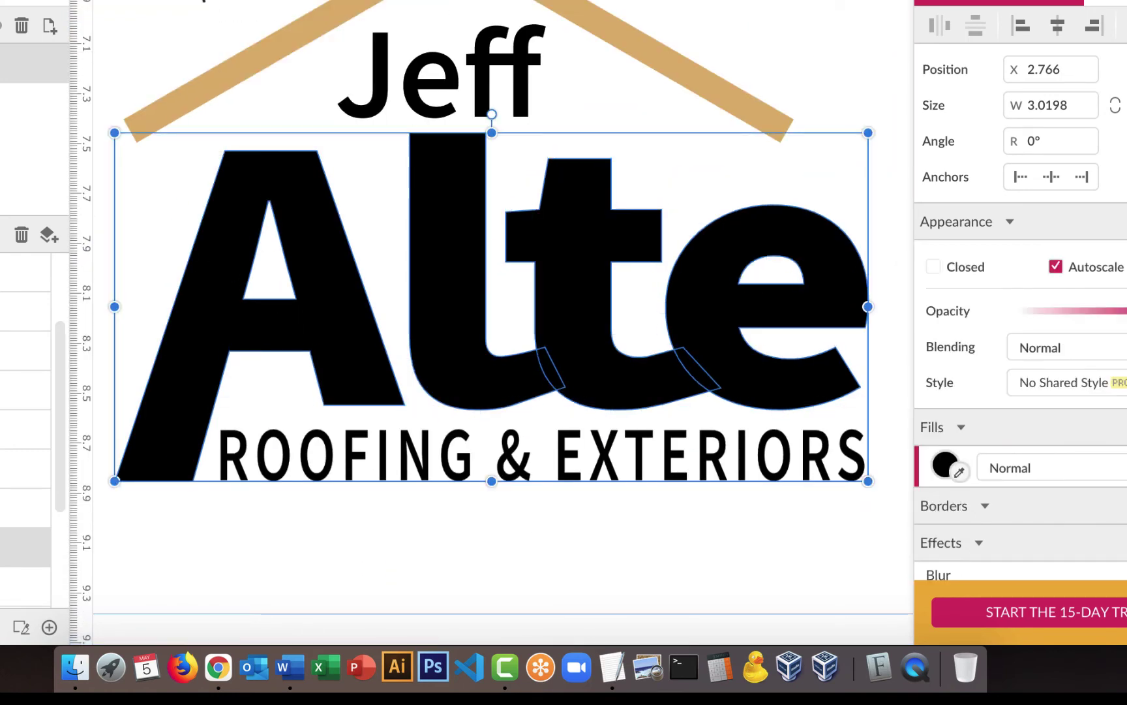
{"action": "left_click", "coordinate": [642, 548]}
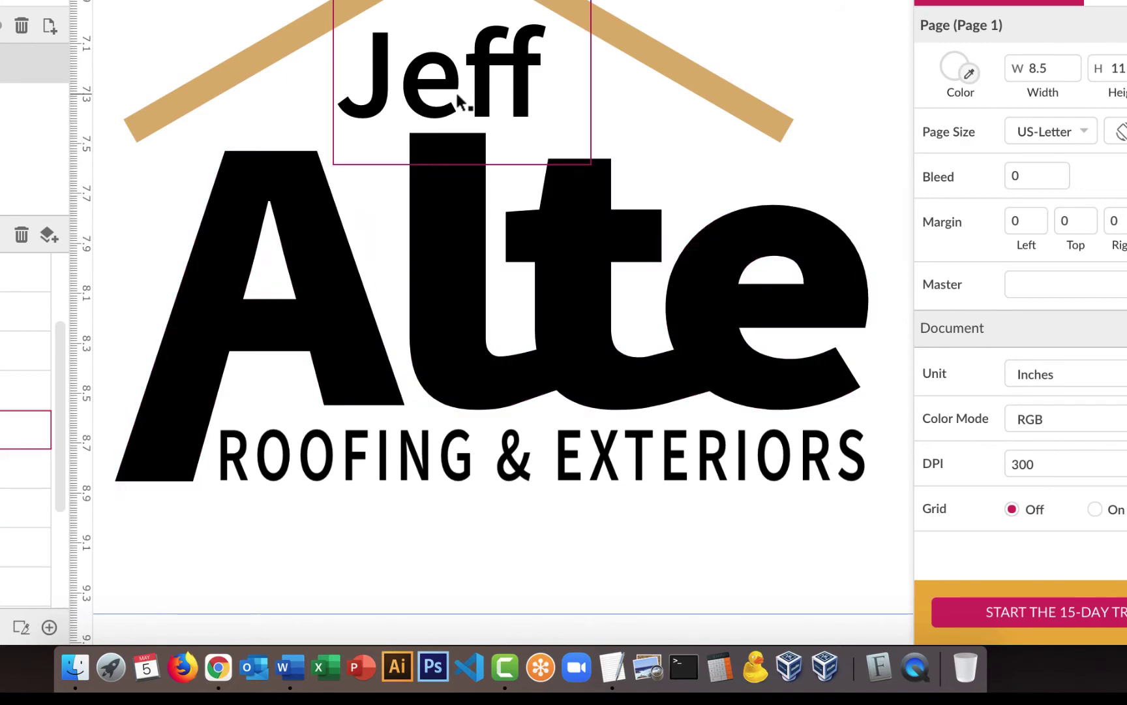
- Move the first-name text up over the roofline, clear of the top of the "l"
{"action": "key", "text": "super+equal"}
{"action": "key", "text": "super+equal"}
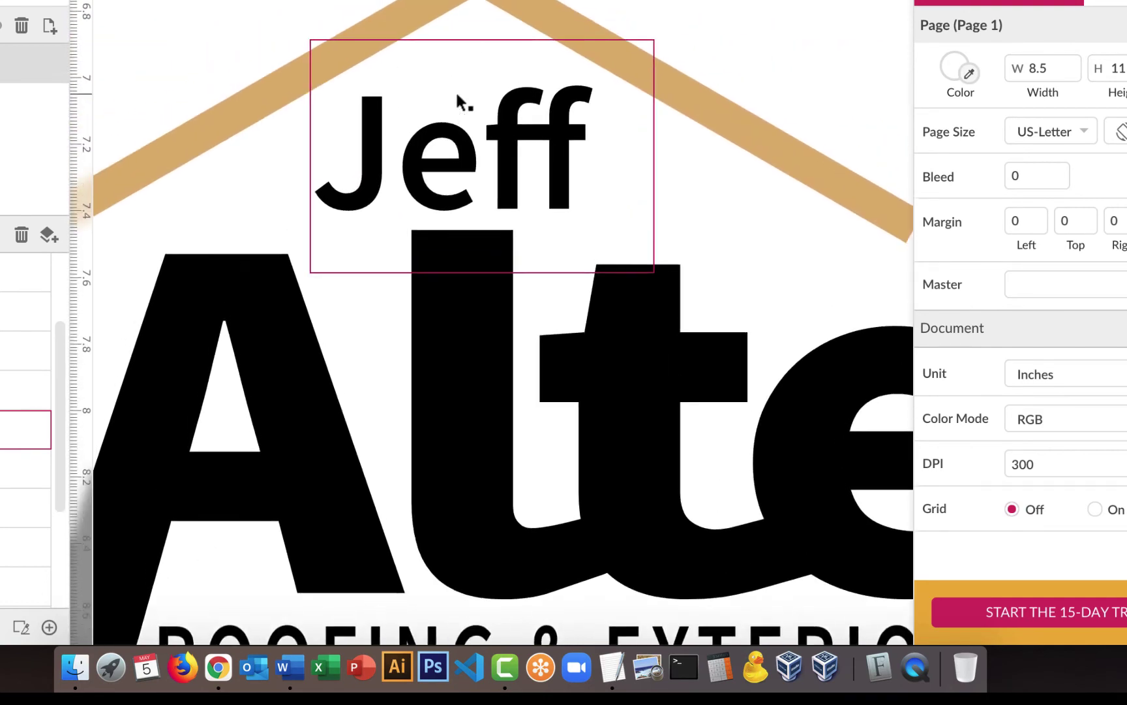
{"action": "left_click_drag", "start_coordinate": [515, 173], "coordinate": [519, 43]}
- Lower the two top anchors of the "l" until they are level with the top of the "A"
{"action": "left_click_drag", "start_coordinate": [377, 210], "coordinate": [548, 257]}
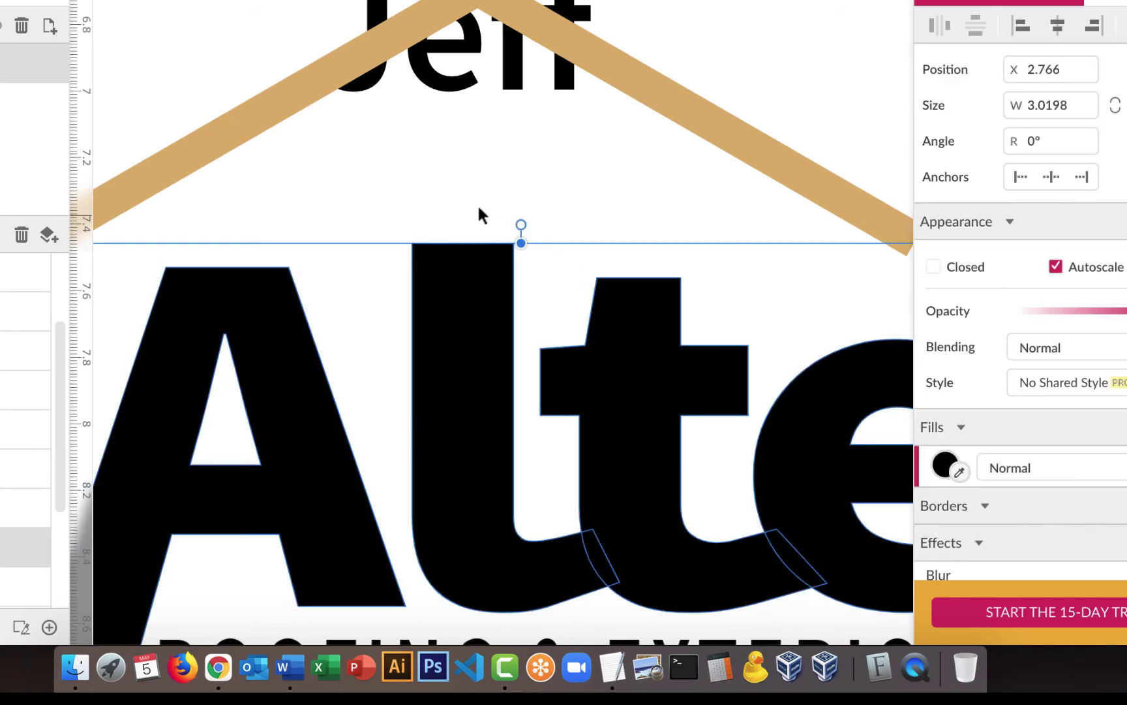
{"action": "left_click", "coordinate": [194, 27]}
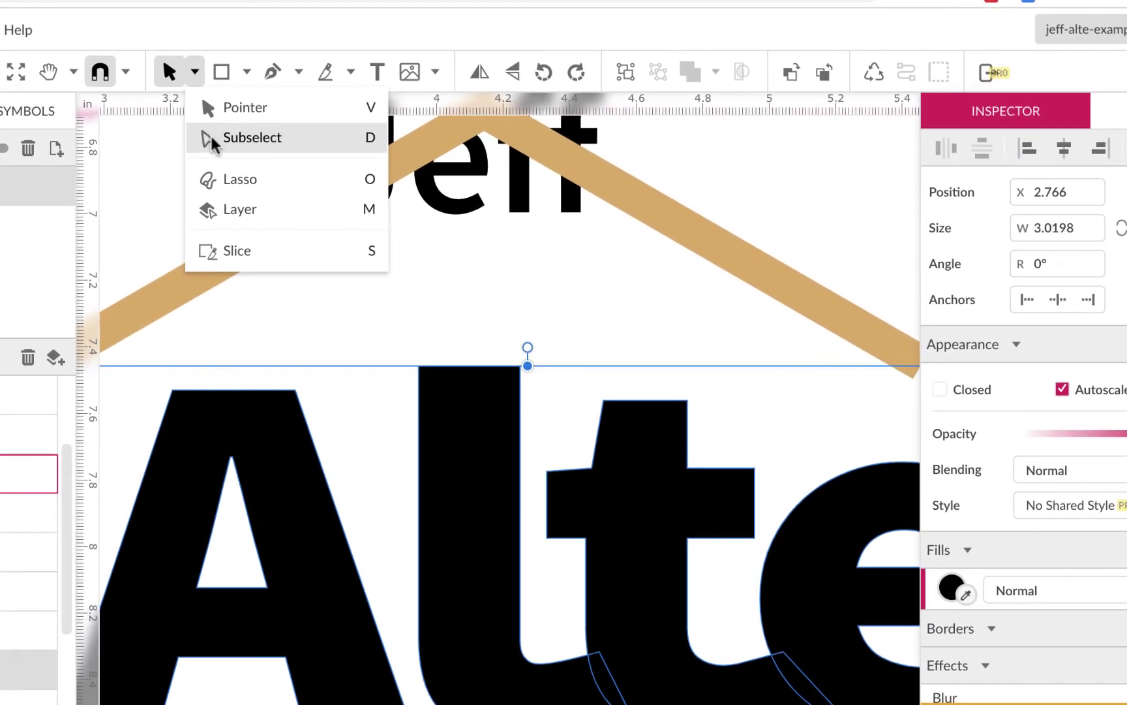
{"action": "left_click", "coordinate": [213, 138]}
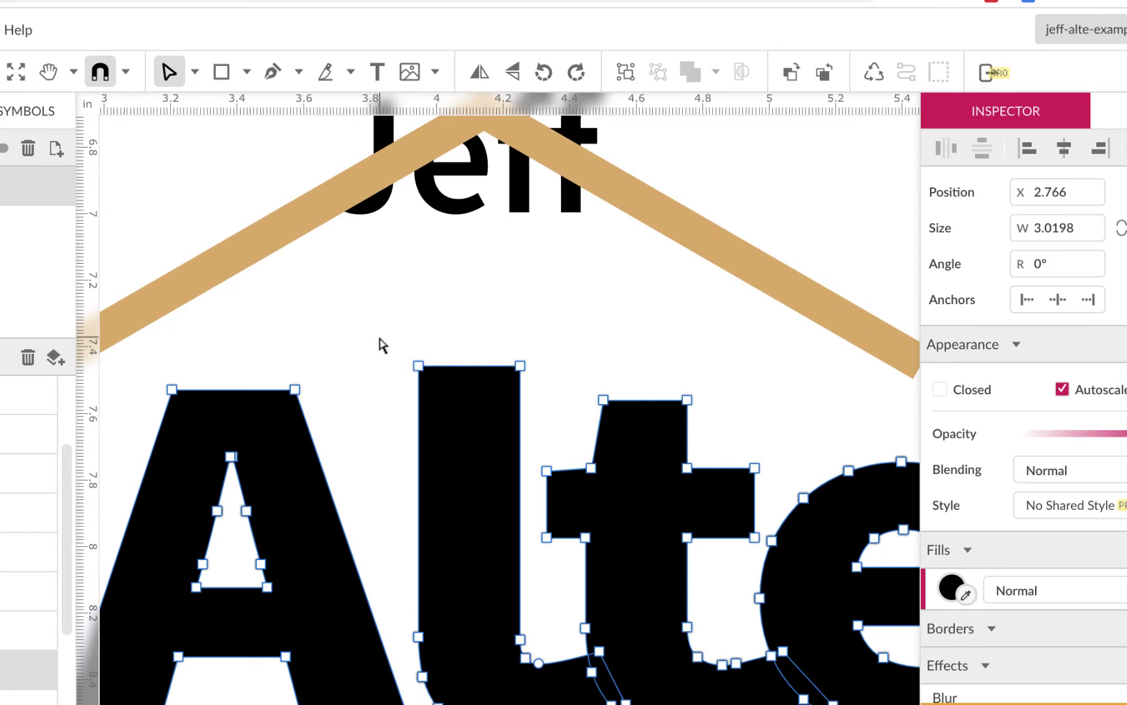
{"action": "left_click_drag", "start_coordinate": [421, 385], "coordinate": [566, 404]}
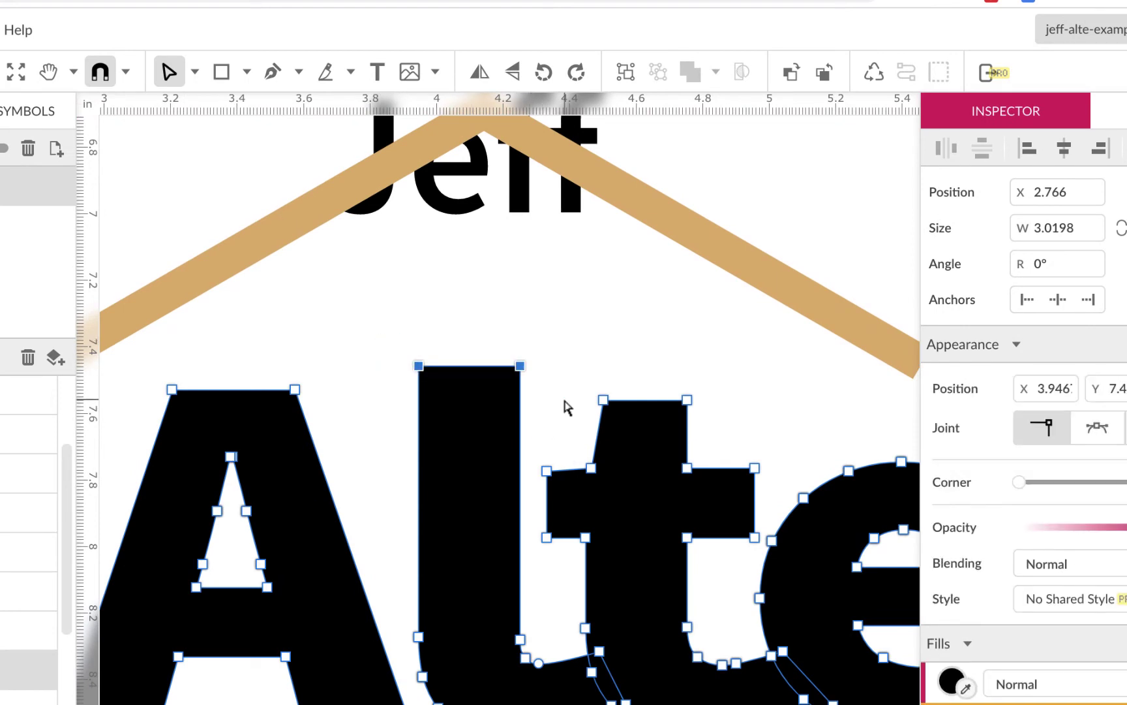
{"action": "key", "text": "Down"}
{"action": "key", "text": "Down"}
{"action": "key", "text": "Down"}
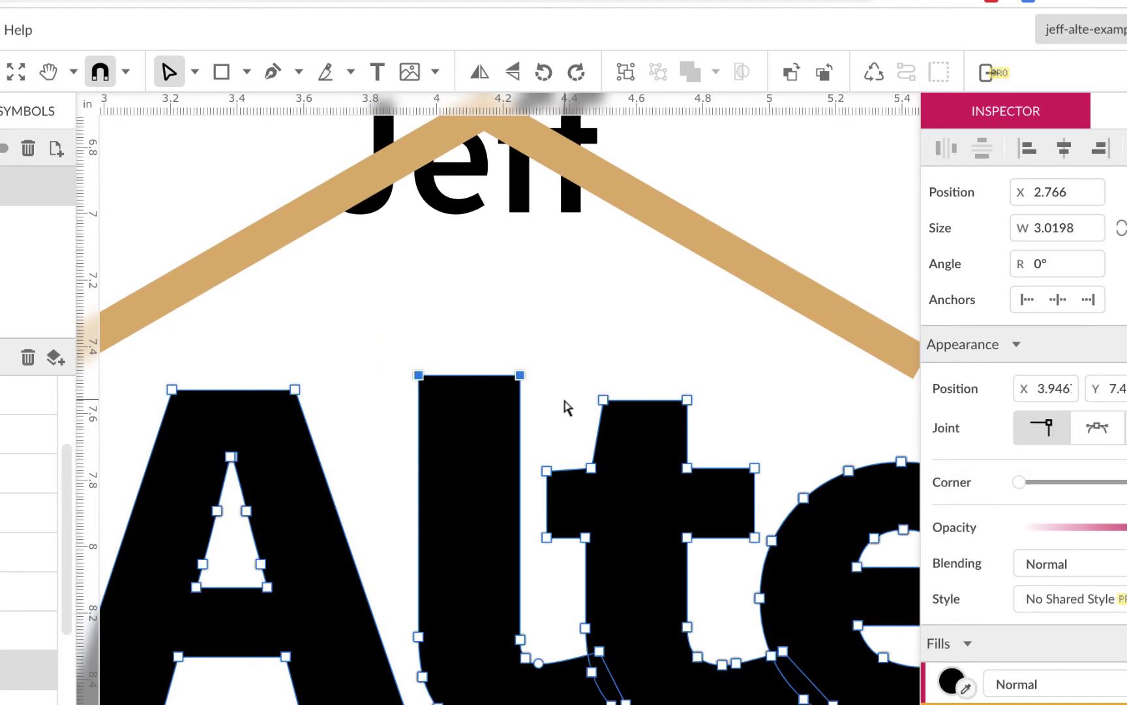
{"action": "key", "text": "Down"}
{"action": "key", "text": "Down"}
{"action": "key", "text": "Down"}
{"action": "key", "text": "Down"}
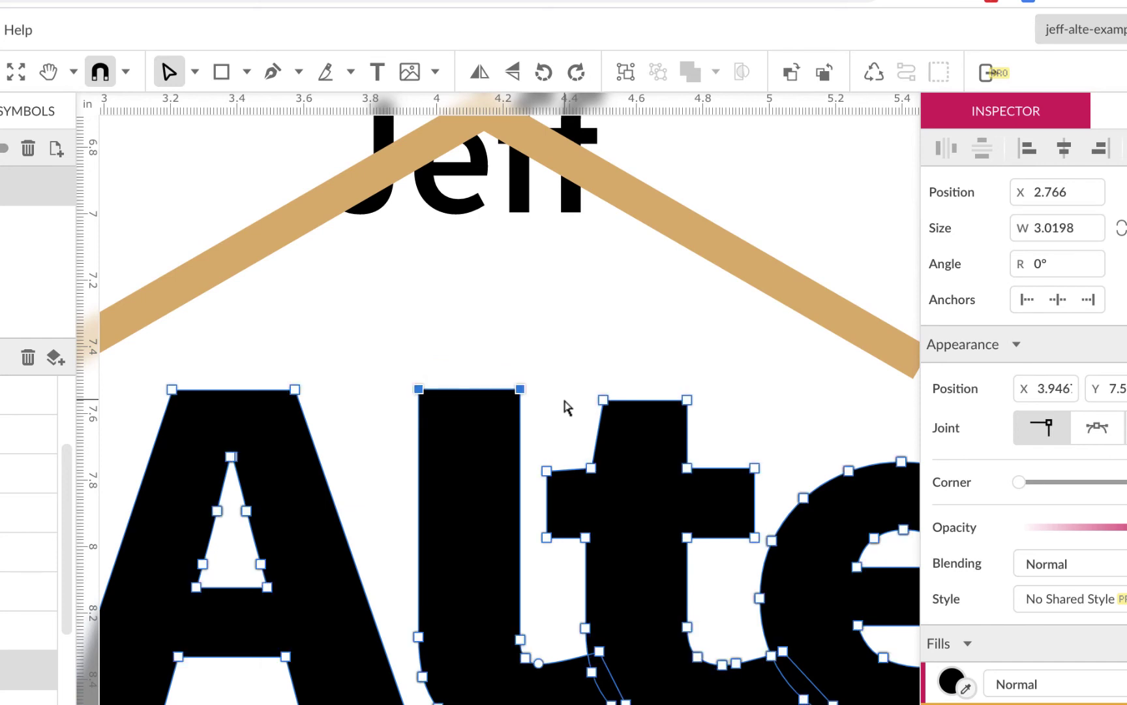
{"action": "key", "text": "Down"}
{"action": "key", "text": "Up"}
{"action": "left_click", "coordinate": [704, 148]}
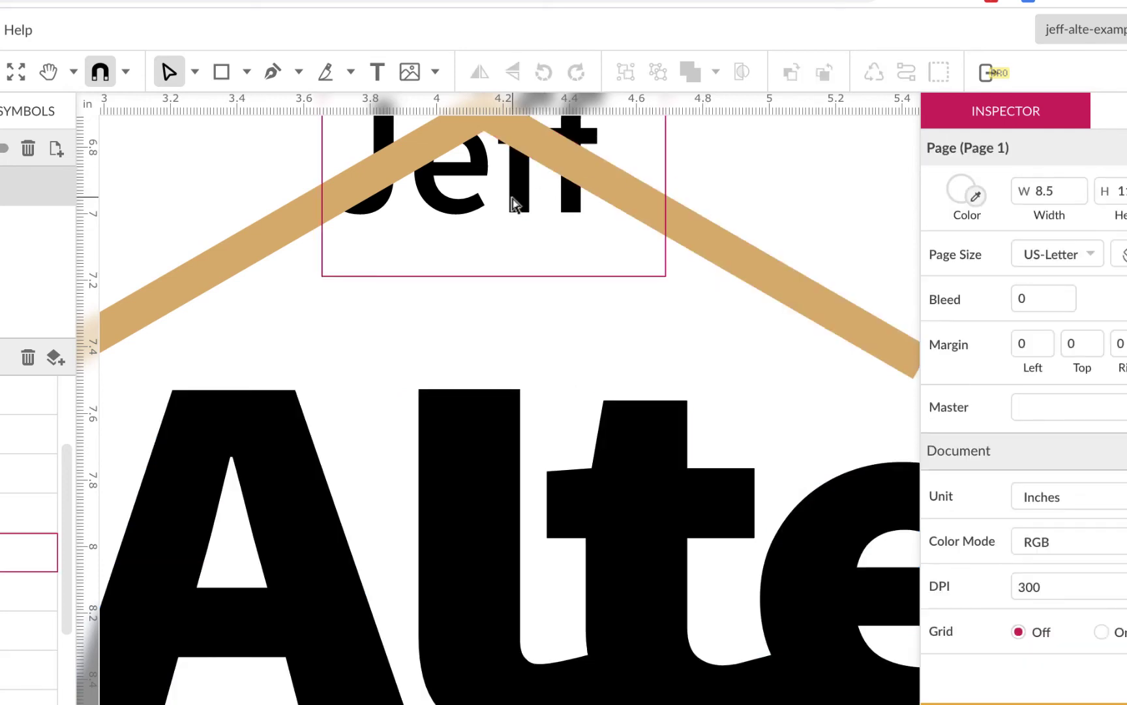
- Move the first-name text back down under the roof peak, just above the "Alte" lettering
{"action": "left_click_drag", "start_coordinate": [515, 204], "coordinate": [521, 347]}
{"action": "left_click_drag", "start_coordinate": [661, 192], "coordinate": [665, 177]}
{"action": "scroll", "coordinate": [579, 259], "scroll_direction": "up", "scroll_amount": 3}
{"action": "scroll", "coordinate": [583, 273], "scroll_direction": "down", "scroll_amount": 3}
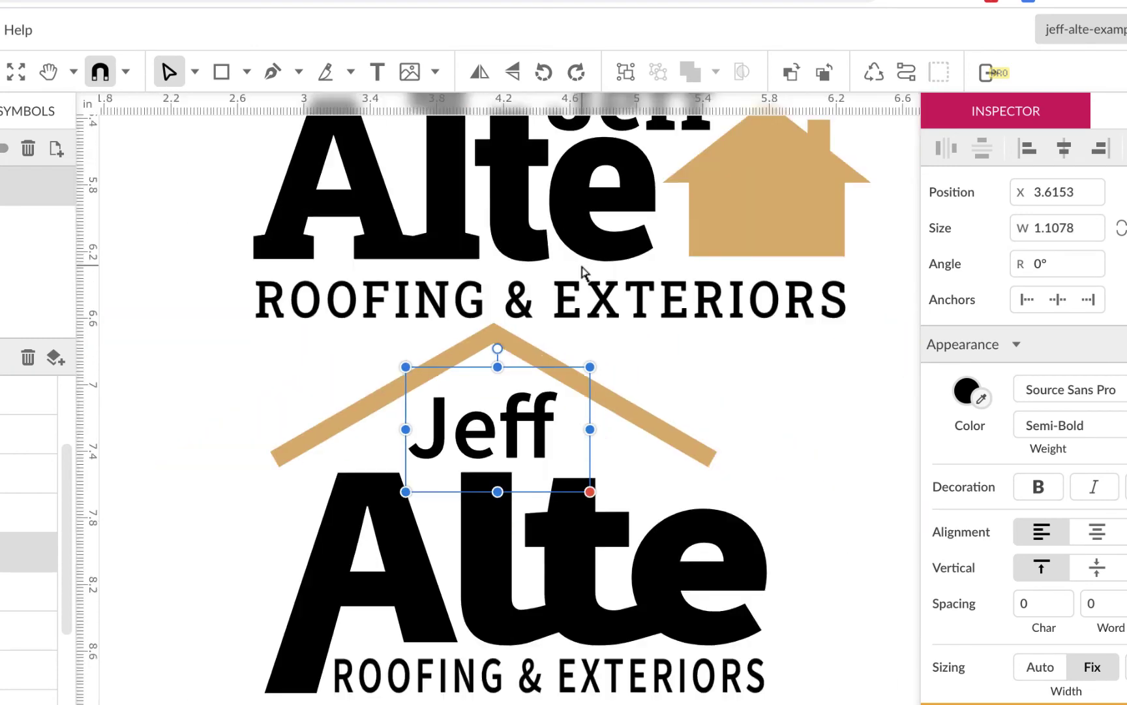
{"action": "scroll", "coordinate": [583, 270], "scroll_direction": "up", "scroll_amount": 3}
{"action": "left_click", "coordinate": [825, 578]}
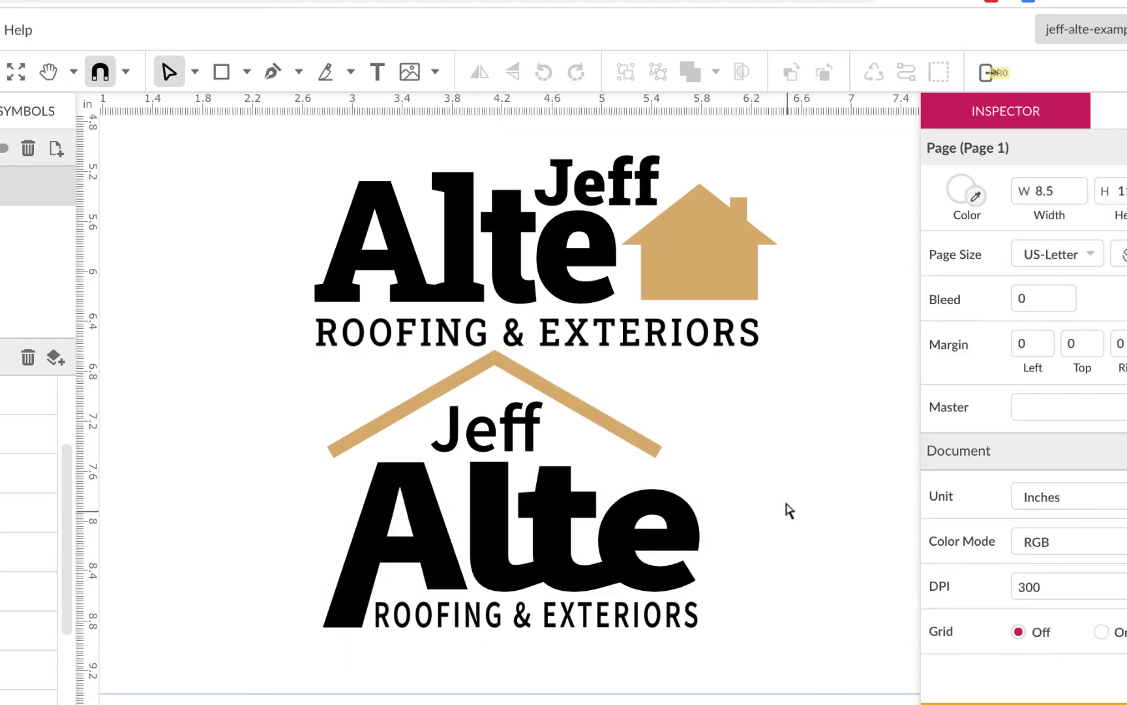
- Select the whole third logo with the Pointer tool and move it lower on the page, away from the second logo
{"action": "scroll", "coordinate": [781, 467], "scroll_direction": "down", "scroll_amount": 4}
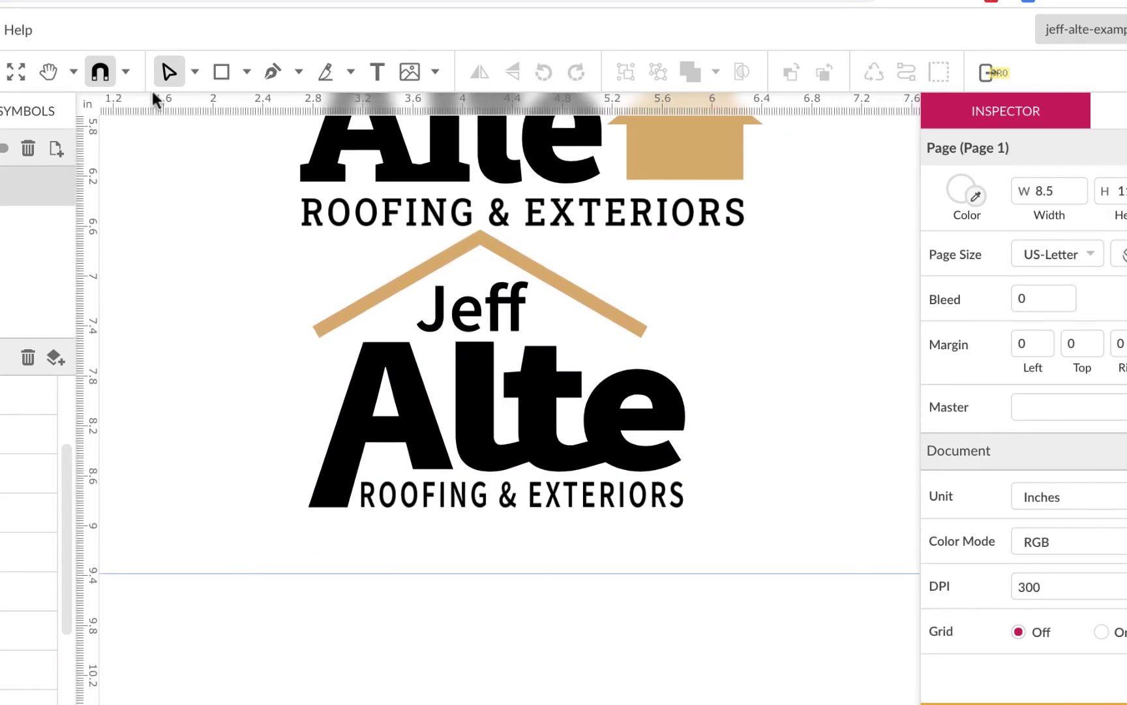
{"action": "left_click", "coordinate": [195, 71]}
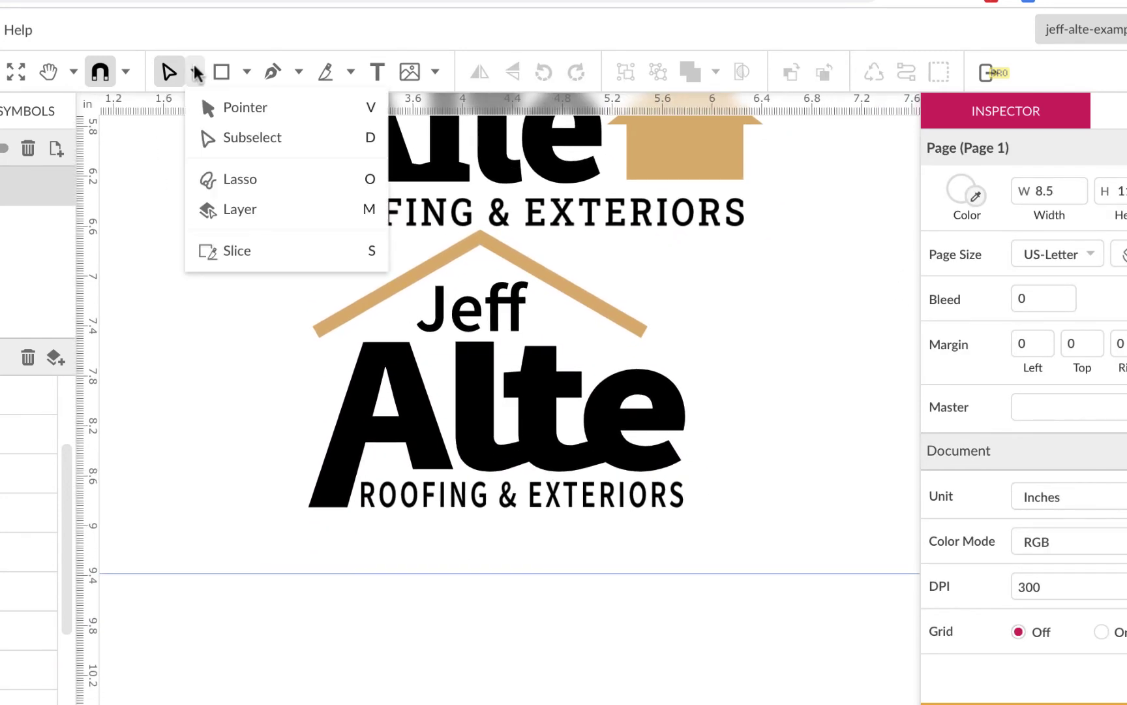
{"action": "left_click", "coordinate": [209, 107]}
{"action": "left_click_drag", "start_coordinate": [271, 281], "coordinate": [760, 564]}
{"action": "left_click_drag", "start_coordinate": [616, 418], "coordinate": [625, 599]}
{"action": "left_click", "coordinate": [815, 466]}
{"action": "scroll", "coordinate": [750, 435], "scroll_direction": "down", "scroll_amount": 5}
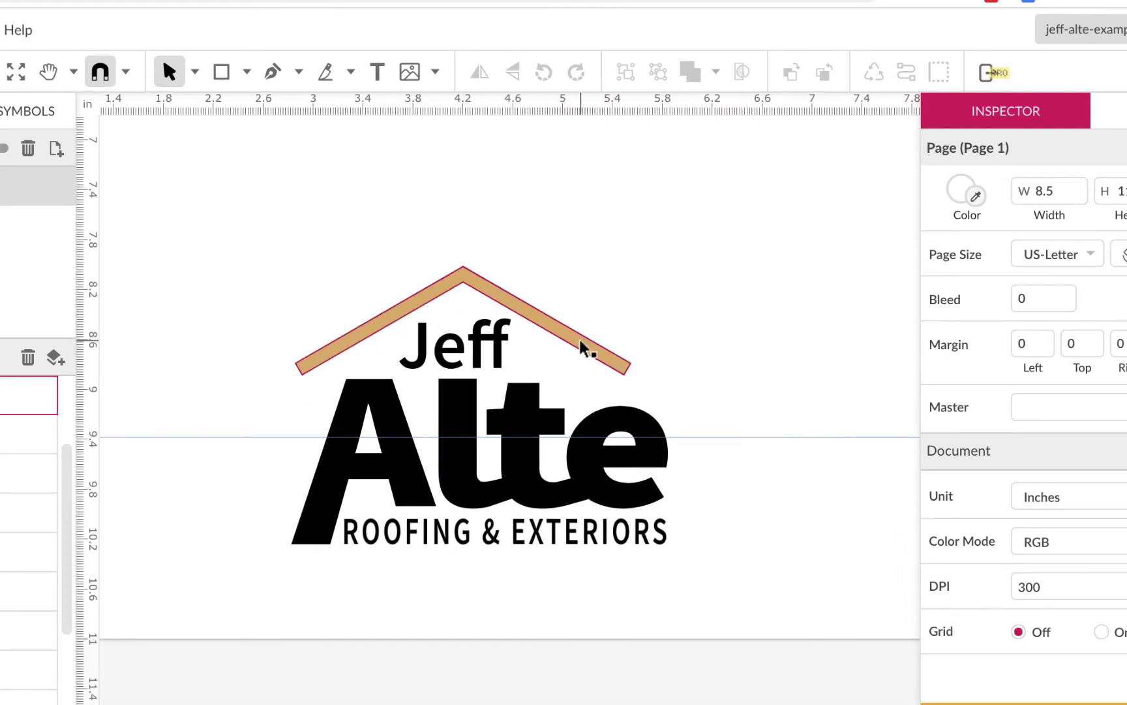
- Shift the roofline right until its end lines up with the "e", and center the first-name text beneath the peak
{"action": "left_click_drag", "start_coordinate": [592, 349], "coordinate": [620, 349]}
{"action": "left_click", "coordinate": [717, 362]}
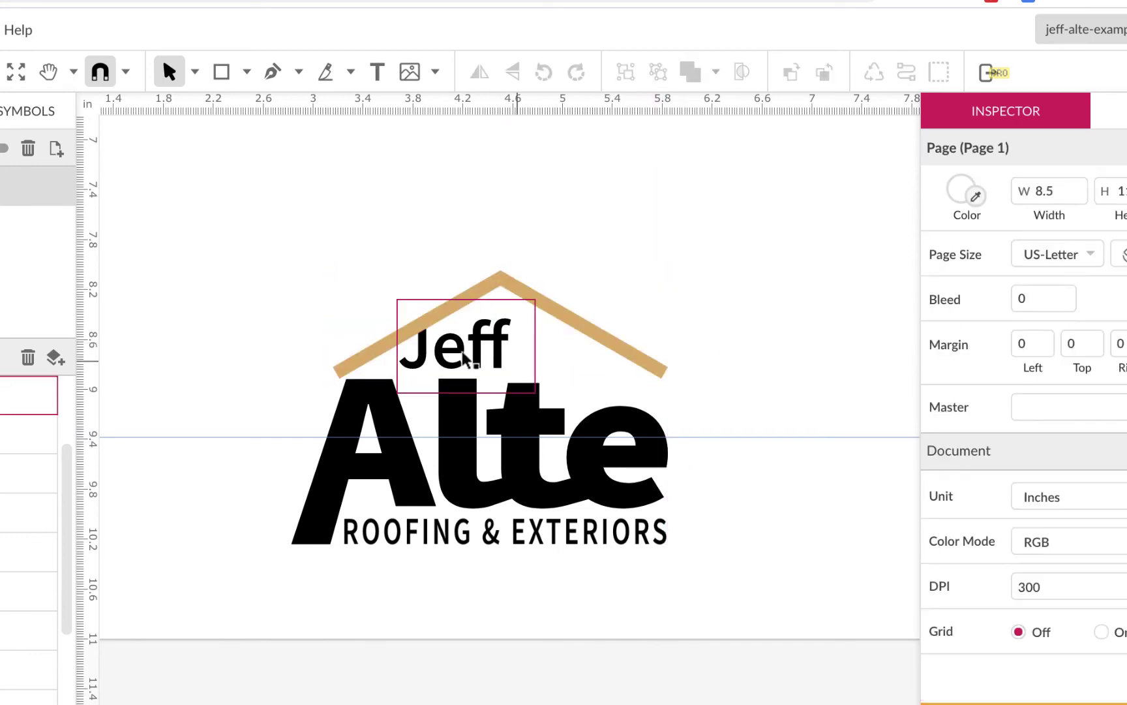
{"action": "left_click_drag", "start_coordinate": [467, 355], "coordinate": [522, 356]}
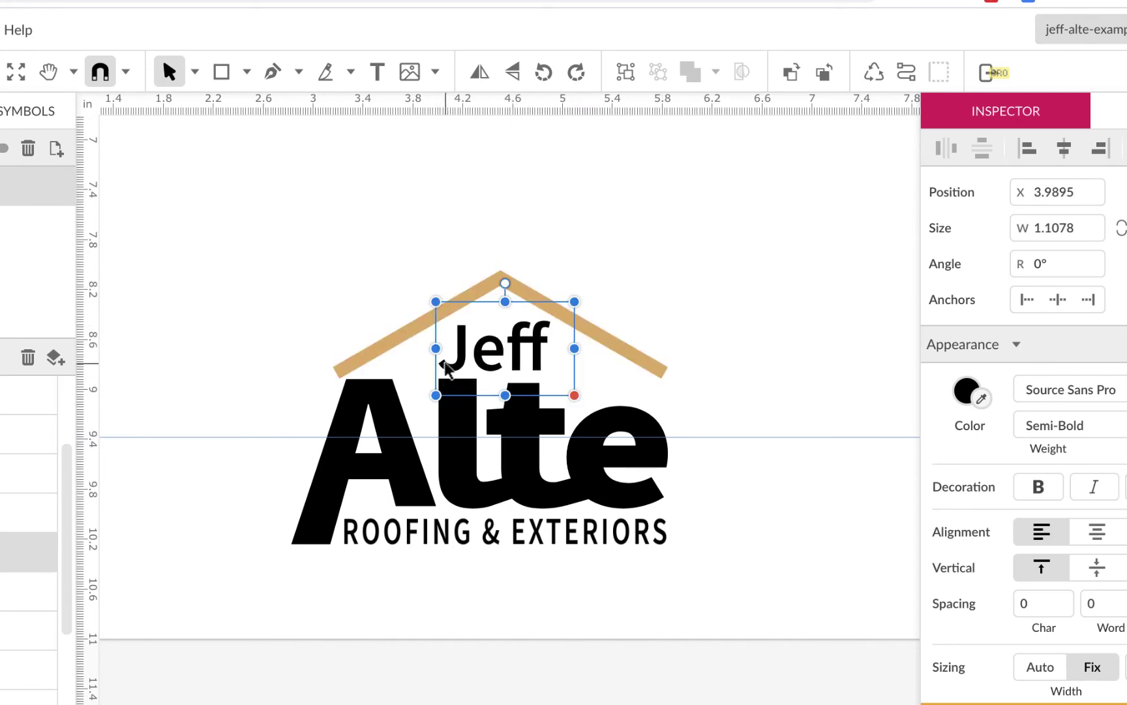
{"action": "left_click", "coordinate": [755, 222]}
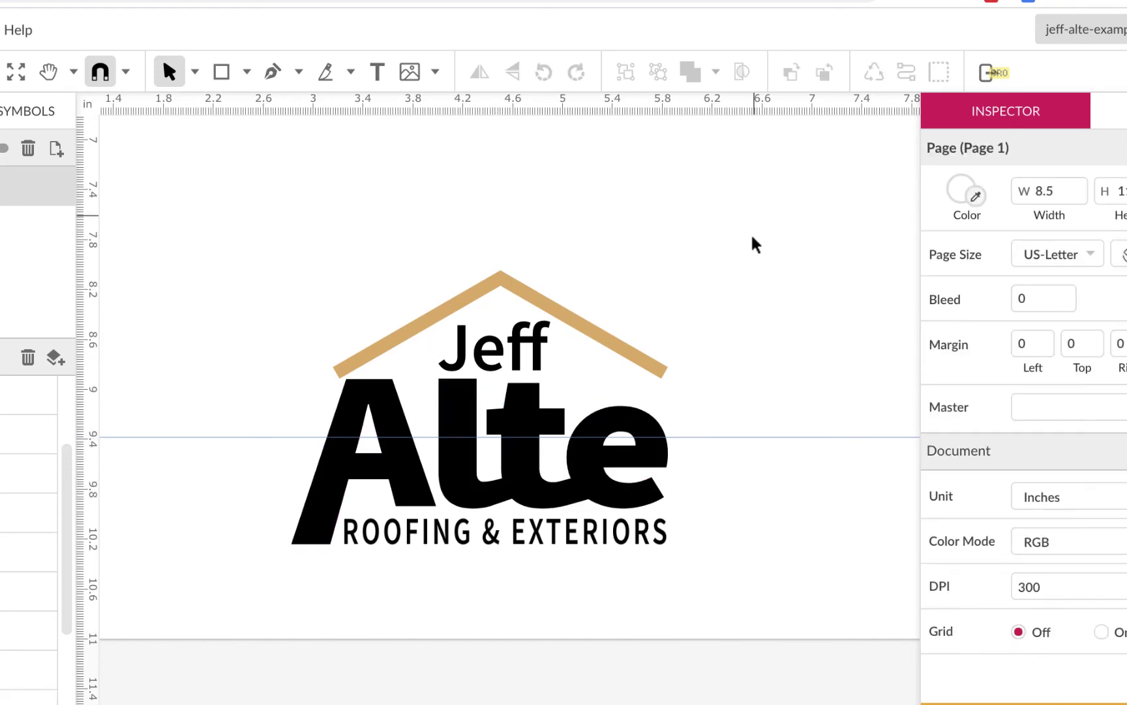
{"action": "left_click_drag", "start_coordinate": [549, 359], "coordinate": [547, 363]}
{"action": "left_click", "coordinate": [717, 245]}
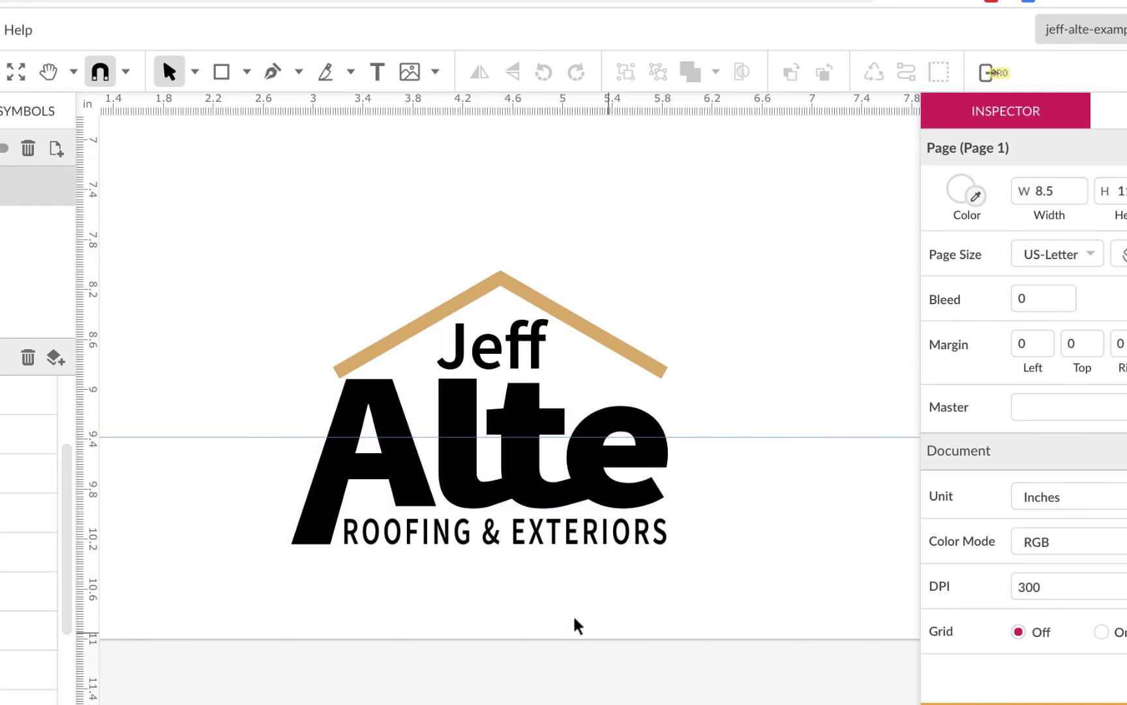
- Narrow the "ROOFING & EXTERIORS" tagline from its left edge to leave a gap beside the leg of the "A"
{"action": "left_click", "coordinate": [388, 549]}
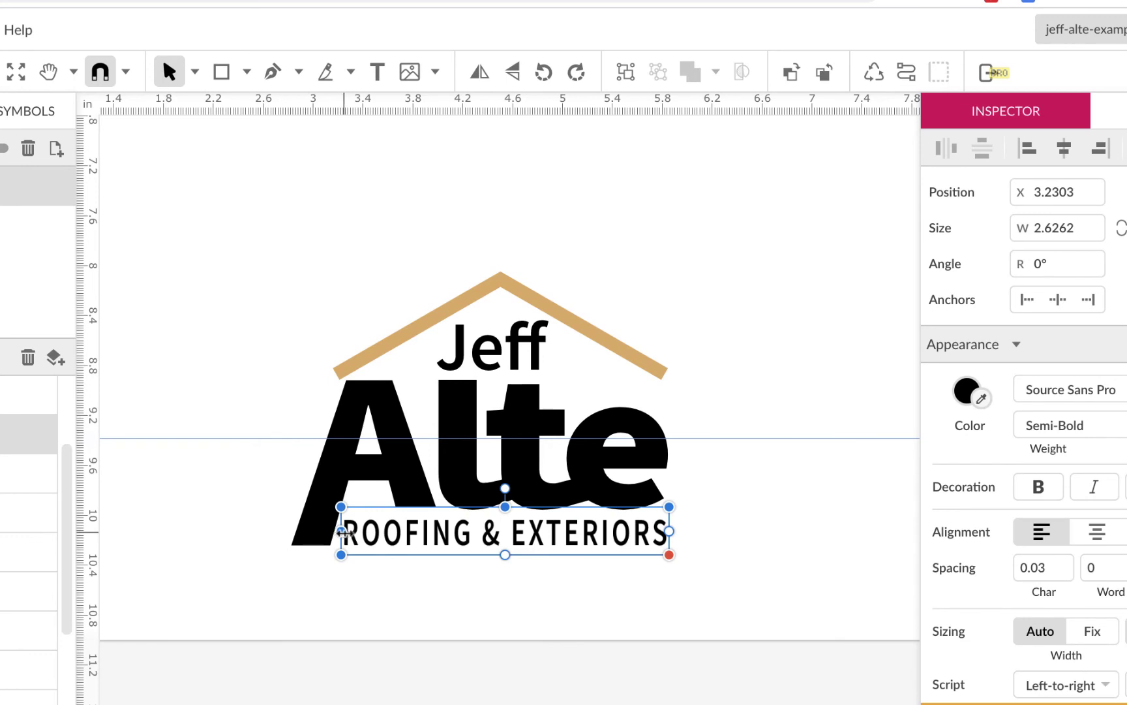
{"action": "left_click_drag", "start_coordinate": [342, 531], "coordinate": [349, 533]}
{"action": "left_click", "coordinate": [475, 595]}
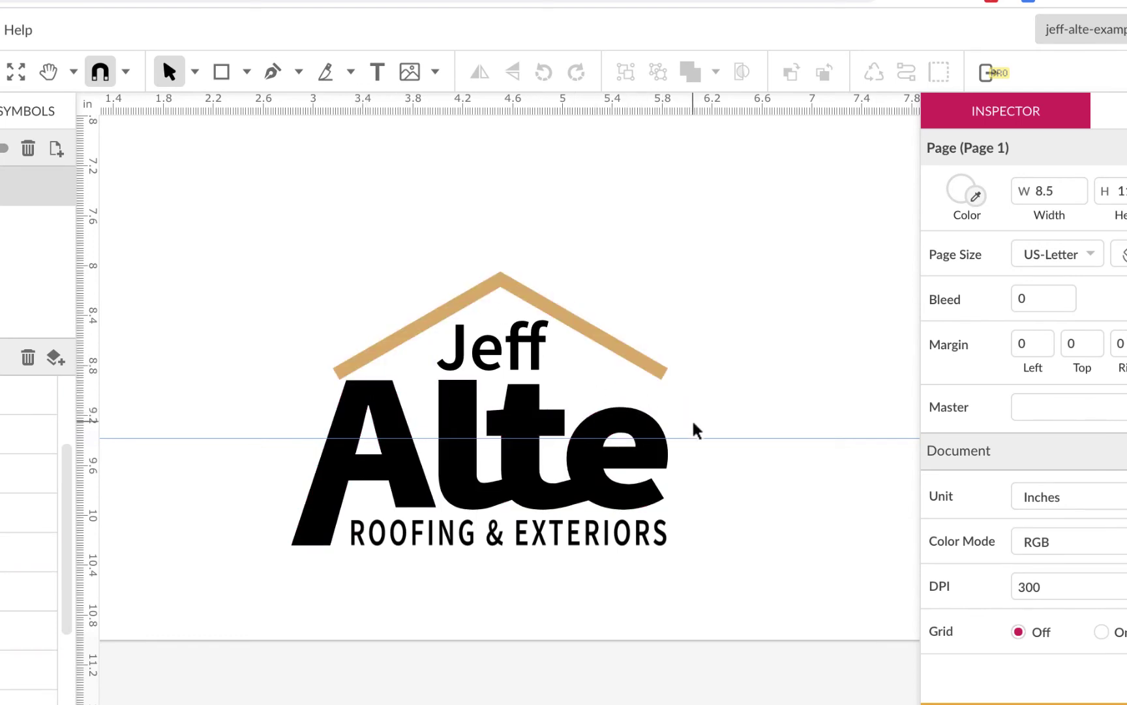
- Examine the third logo's roofline alongside the two logos above it on the page
{"action": "key", "text": "ctrl+minus"}
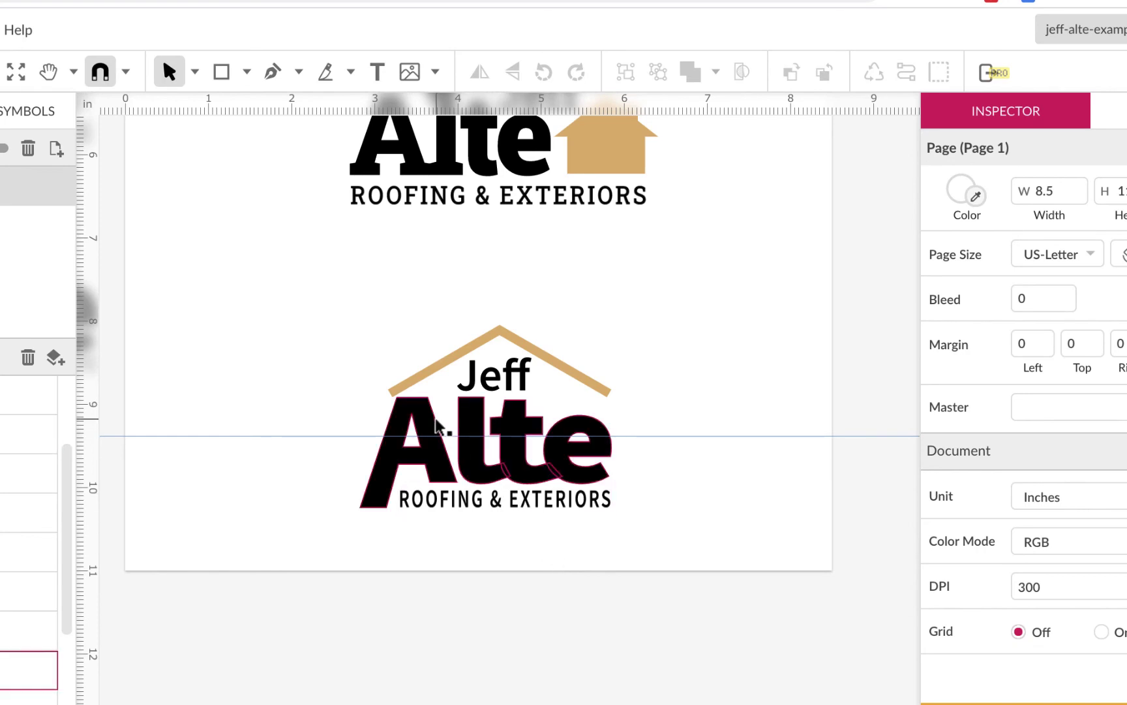
{"action": "left_click", "coordinate": [392, 398]}
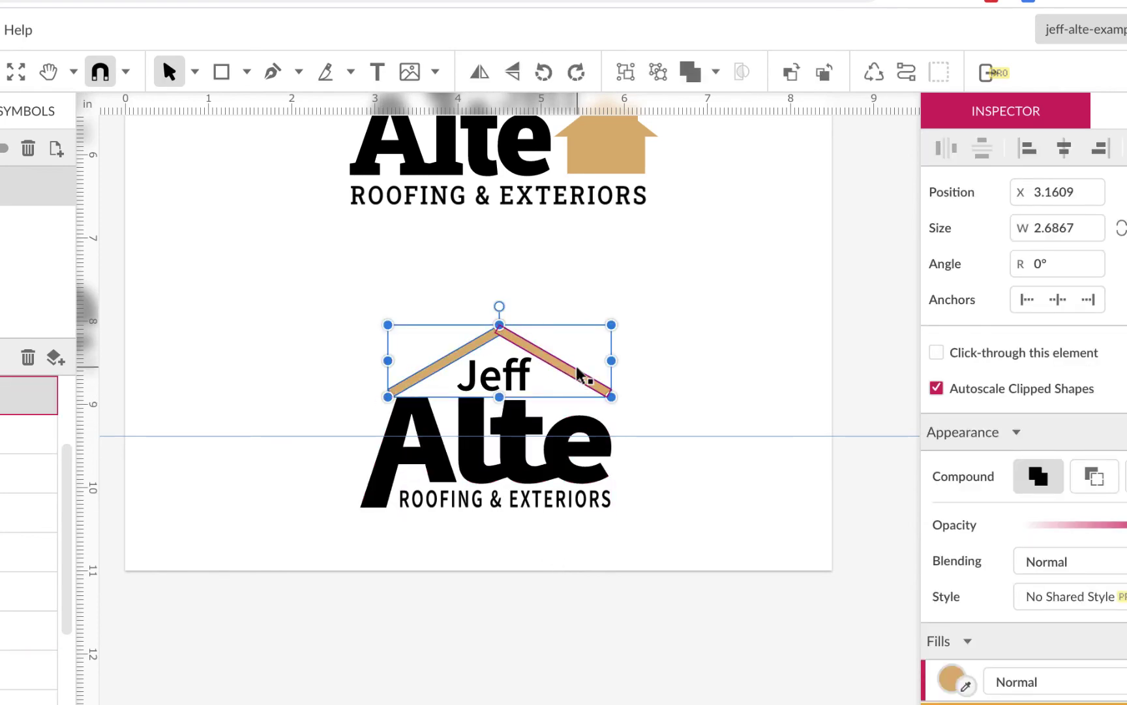
{"action": "scroll", "coordinate": [579, 376], "scroll_direction": "up", "scroll_amount": 3}
{"action": "scroll", "coordinate": [583, 377], "scroll_direction": "up", "scroll_amount": 5}
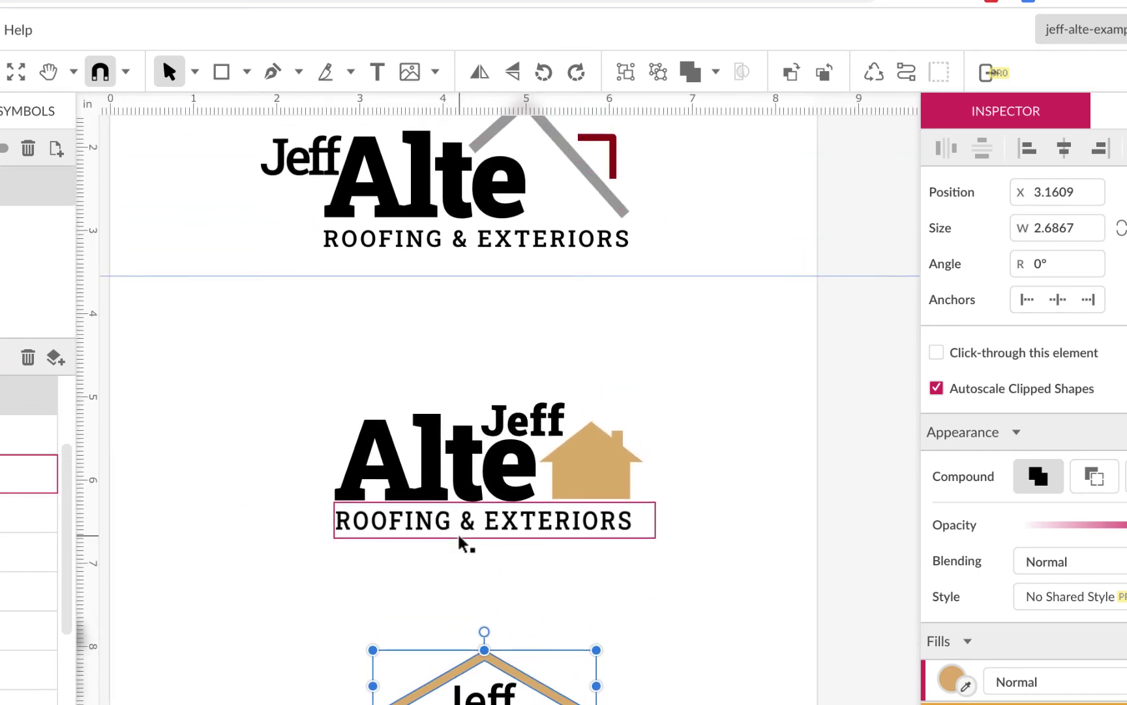
{"action": "scroll", "coordinate": [463, 541], "scroll_direction": "down", "scroll_amount": 4}
{"action": "scroll", "coordinate": [611, 529], "scroll_direction": "down", "scroll_amount": 3}
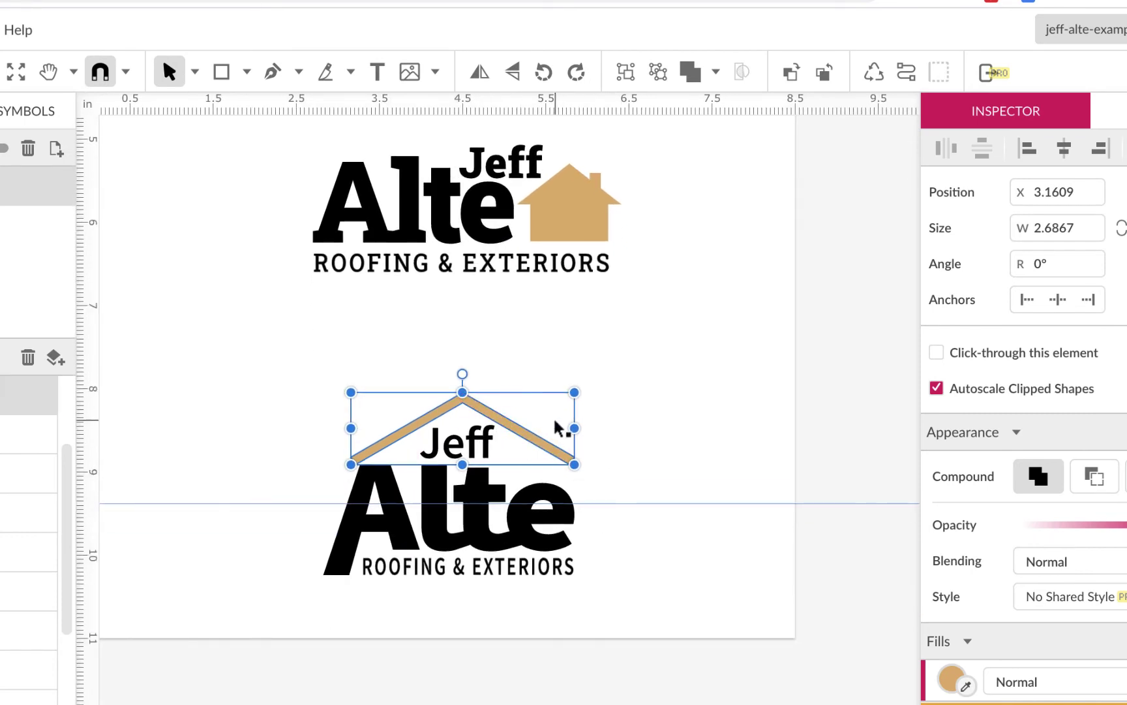
{"action": "left_click", "coordinate": [643, 465]}
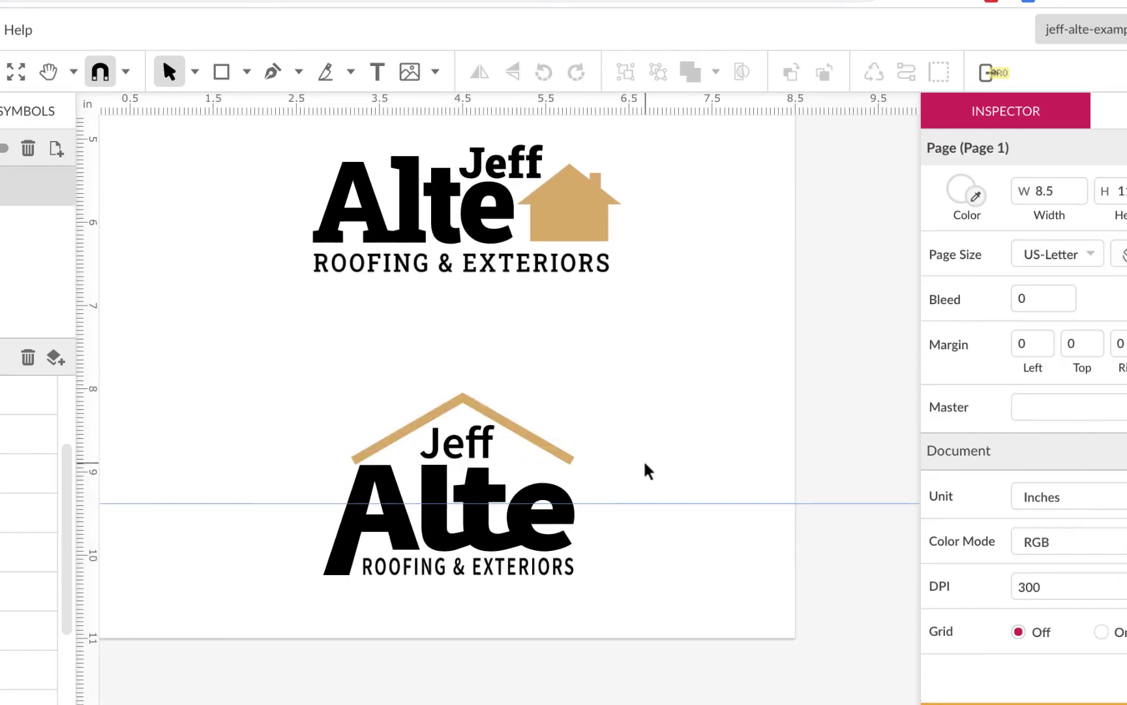
- Fill the third logo's "Alte" lettering with dark brown #86570F, based on the tan already in use
{"action": "left_click", "coordinate": [554, 506]}
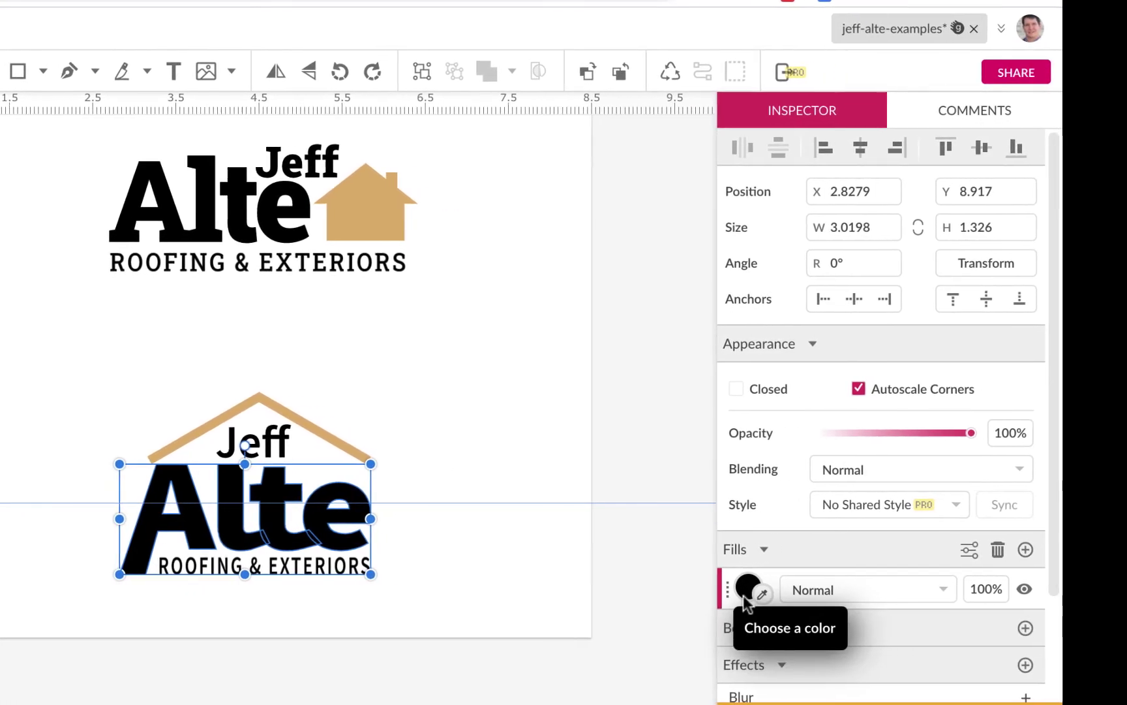
{"action": "left_click", "coordinate": [745, 591]}
{"action": "left_click", "coordinate": [852, 546]}
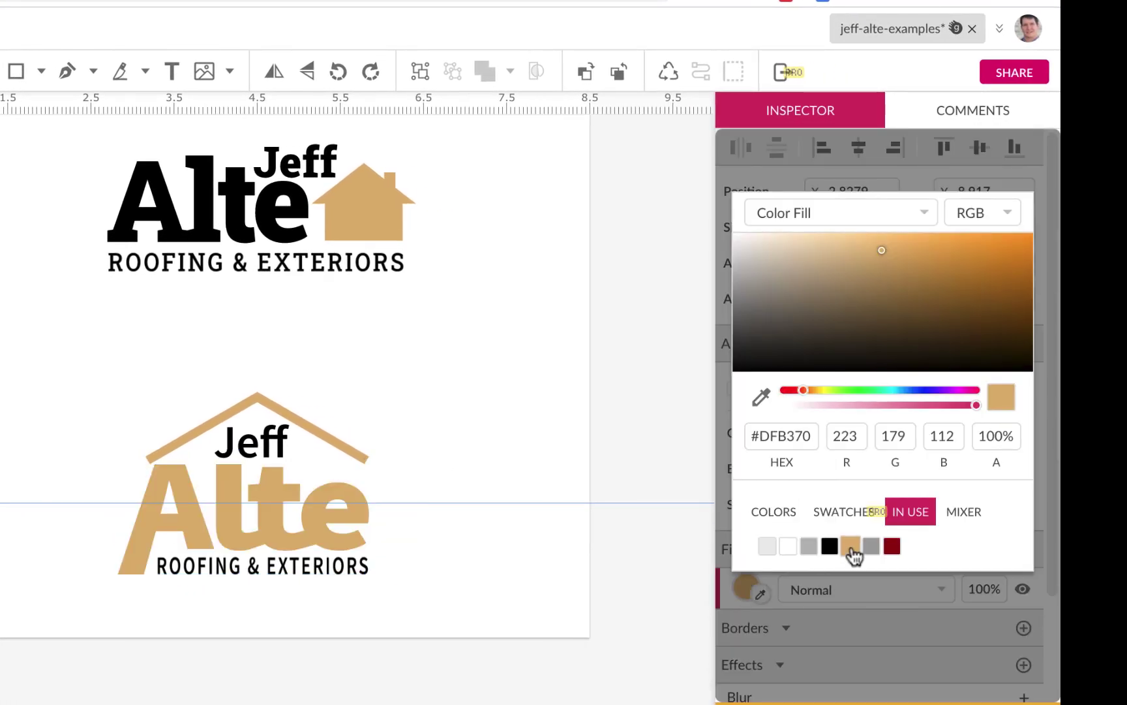
{"action": "left_click", "coordinate": [999, 300]}
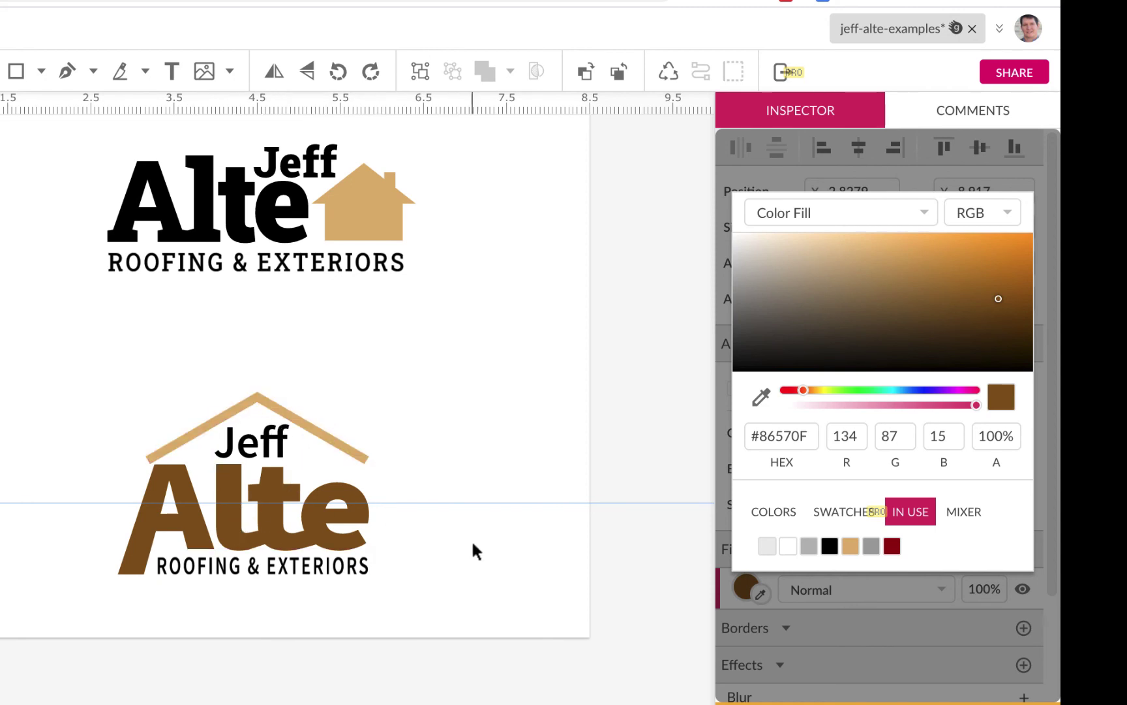
- Recolor the first-name text under the third logo's roof with the same dark brown #86570F
{"action": "left_click", "coordinate": [263, 450]}
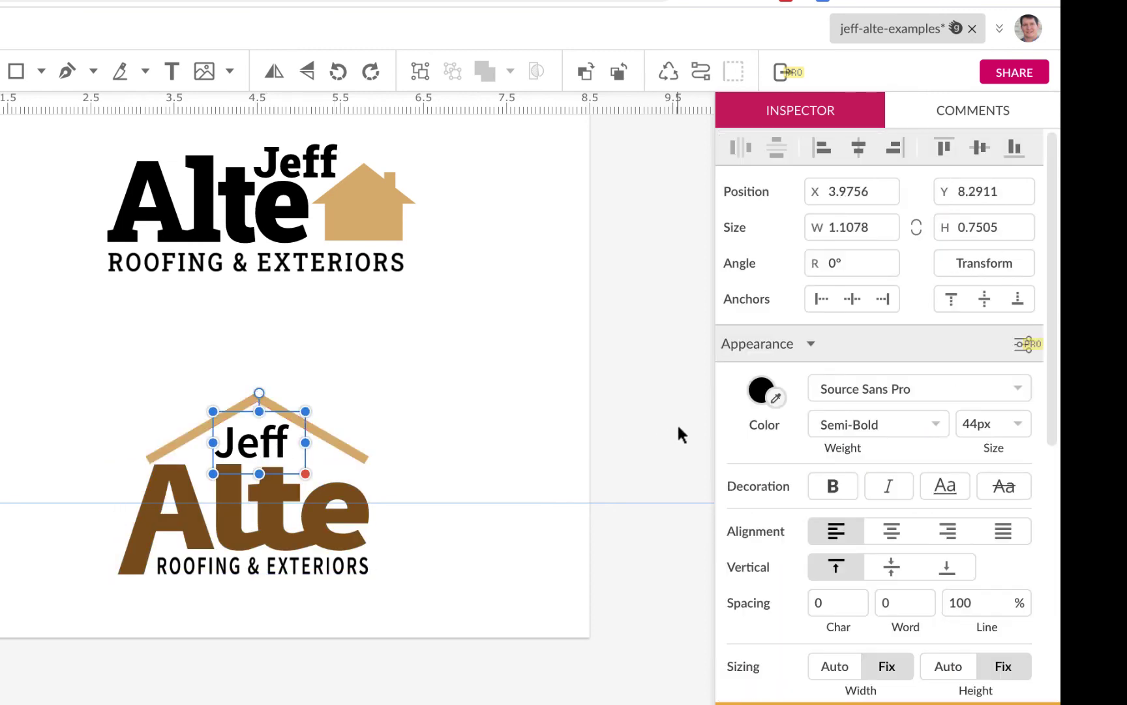
{"action": "left_click", "coordinate": [765, 391]}
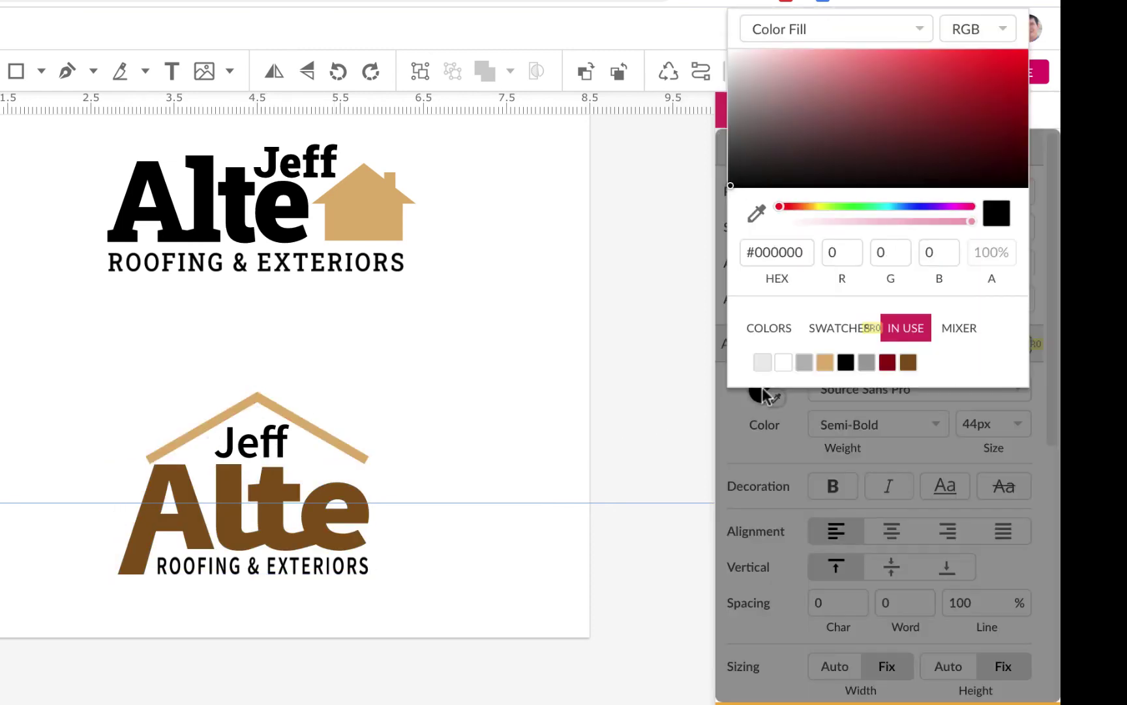
{"action": "left_click", "coordinate": [909, 363]}
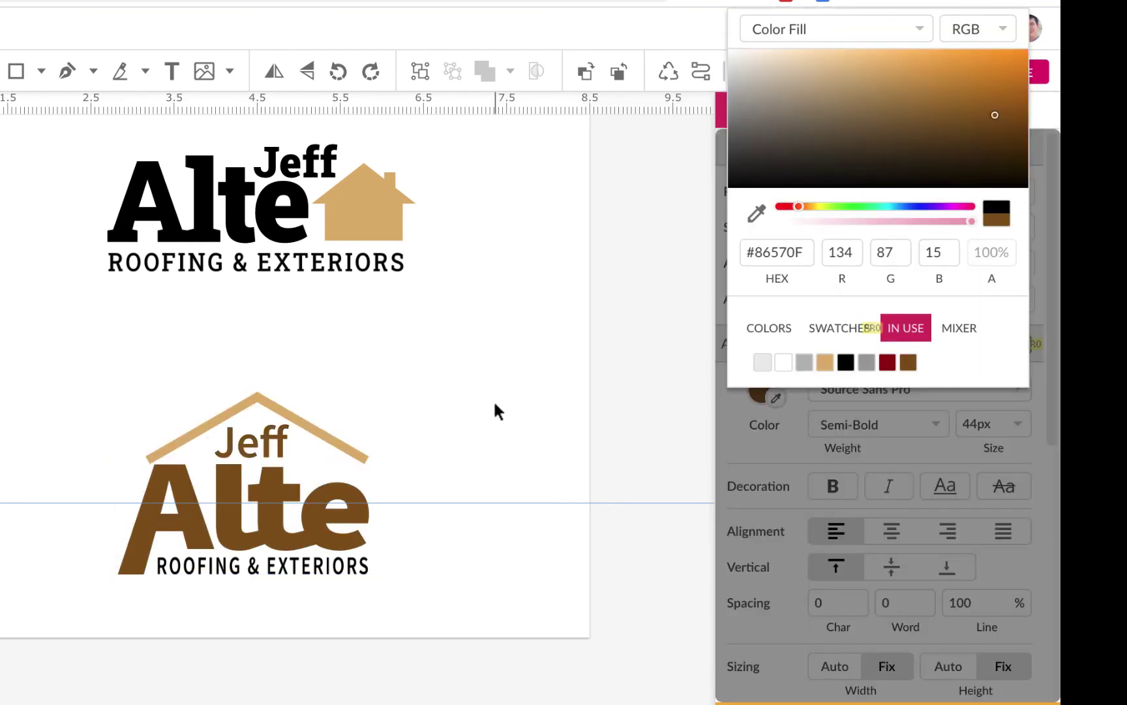
{"action": "left_click", "coordinate": [474, 553]}
{"action": "left_click", "coordinate": [352, 450]}
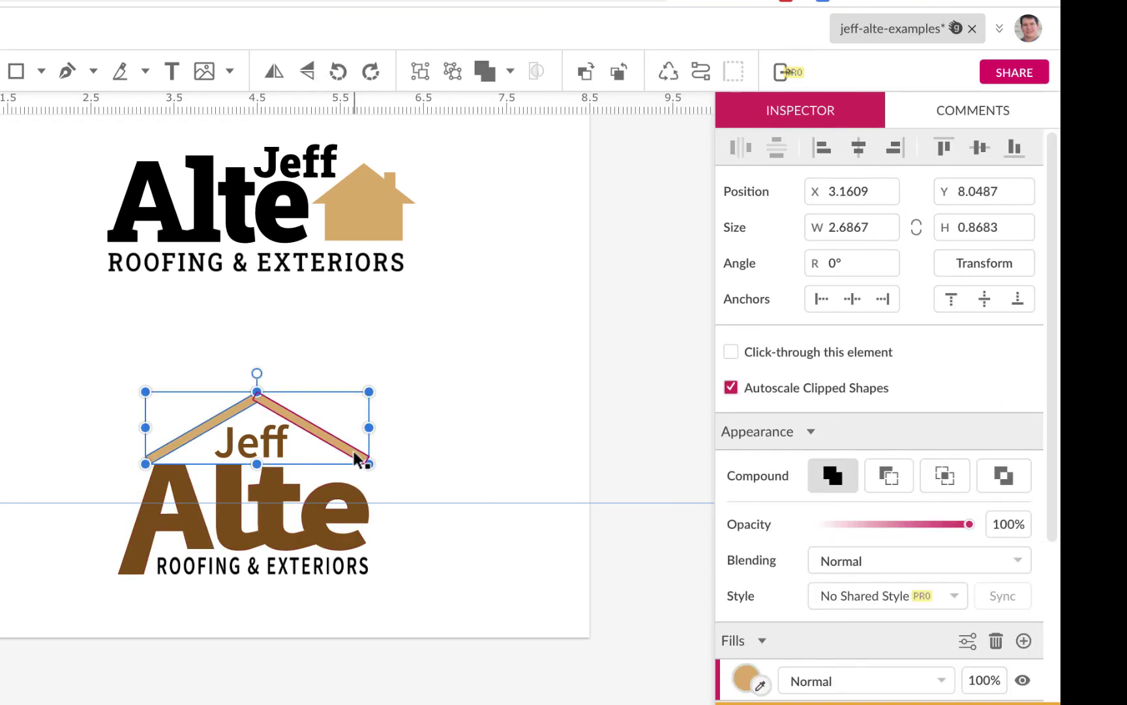
{"action": "left_click", "coordinate": [461, 467]}
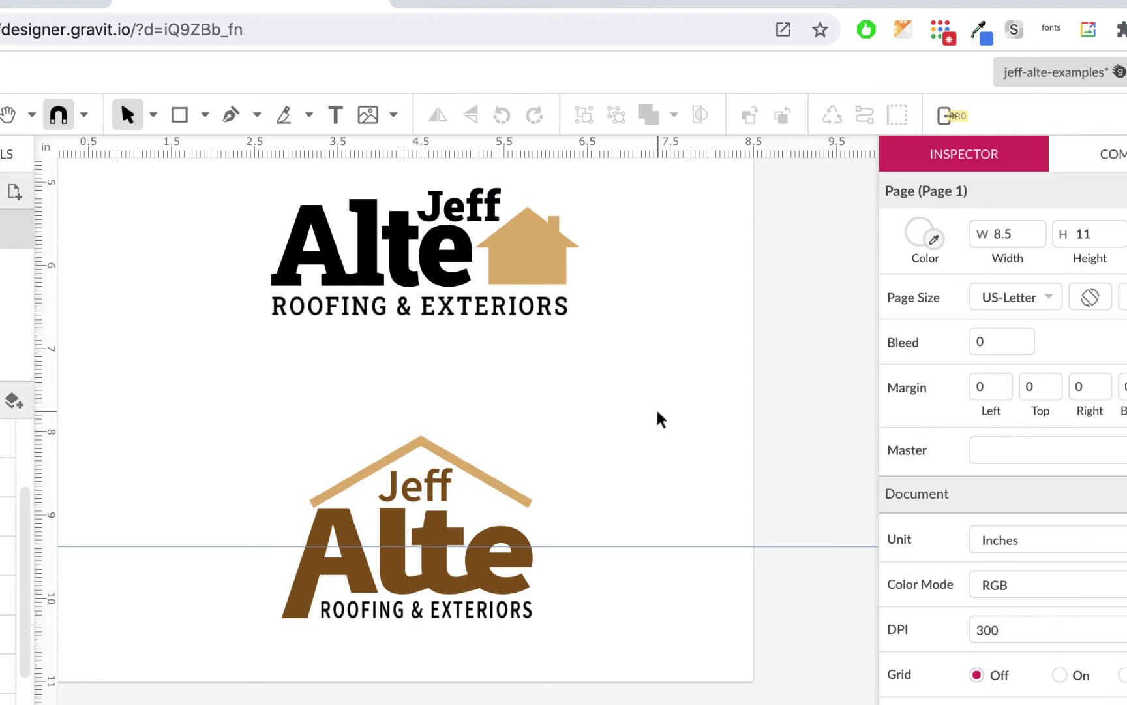
- Select the whole third logo and move it up the page to about X 2.7 in, Y 7.27 in
{"action": "key", "text": "super+minus"}
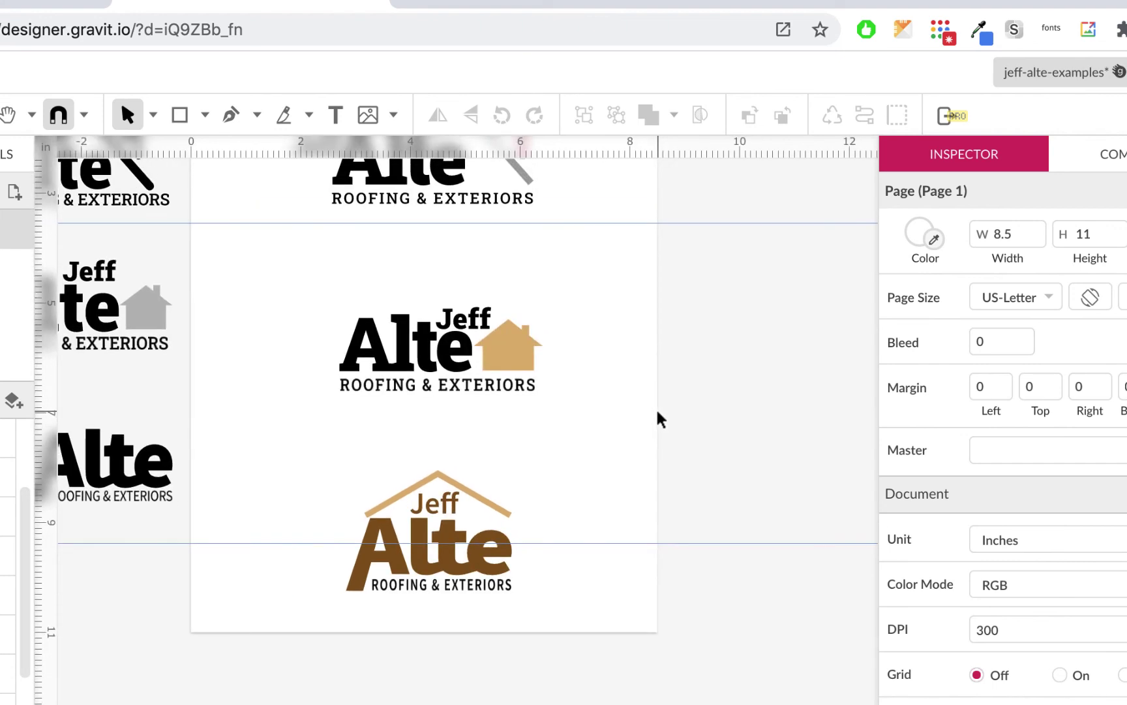
{"action": "scroll", "coordinate": [658, 418], "scroll_direction": "up", "scroll_amount": 3}
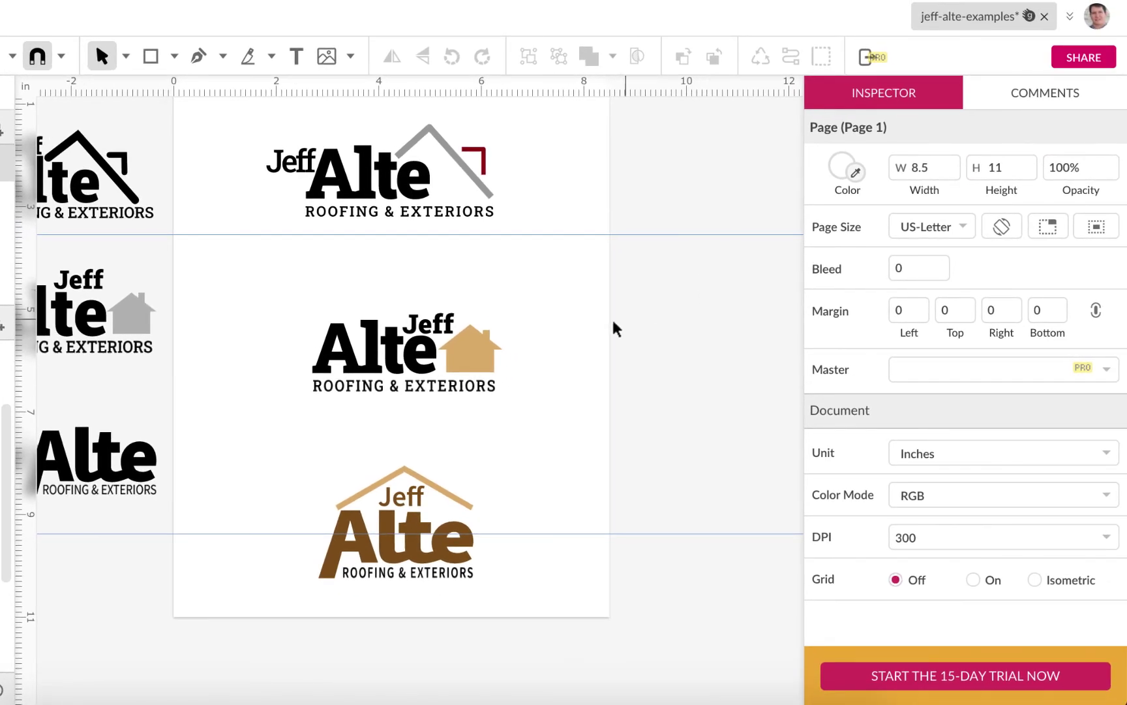
{"action": "left_click_drag", "start_coordinate": [277, 461], "coordinate": [512, 598]}
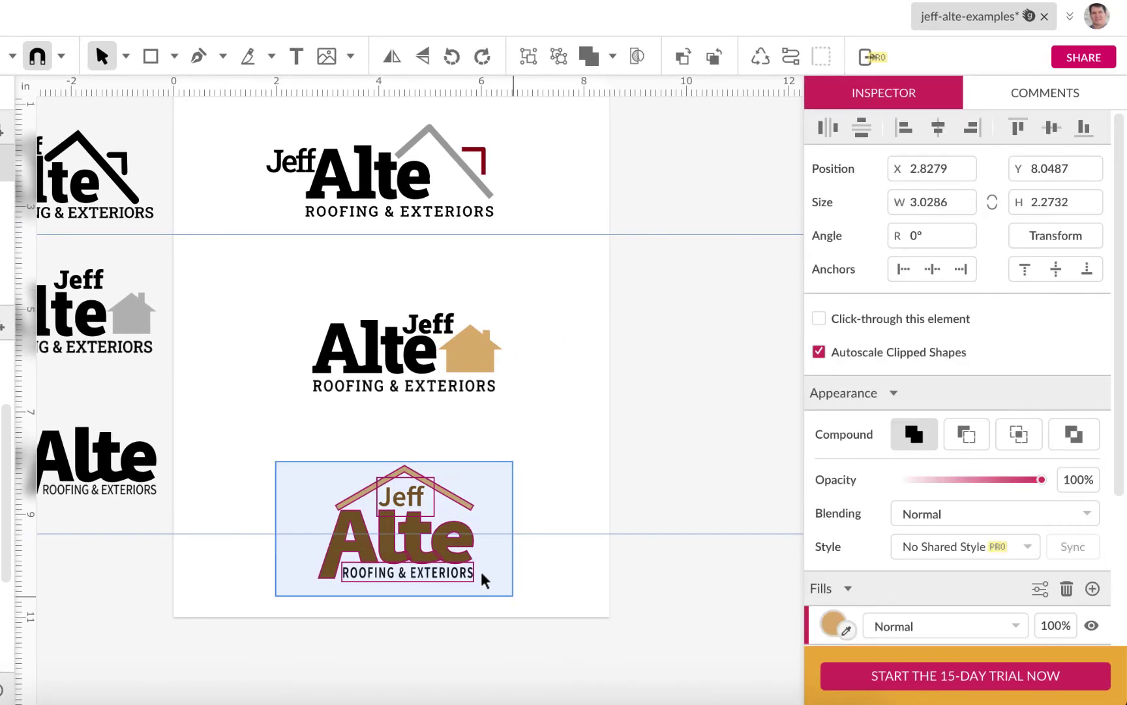
{"action": "left_click_drag", "start_coordinate": [450, 550], "coordinate": [444, 505]}
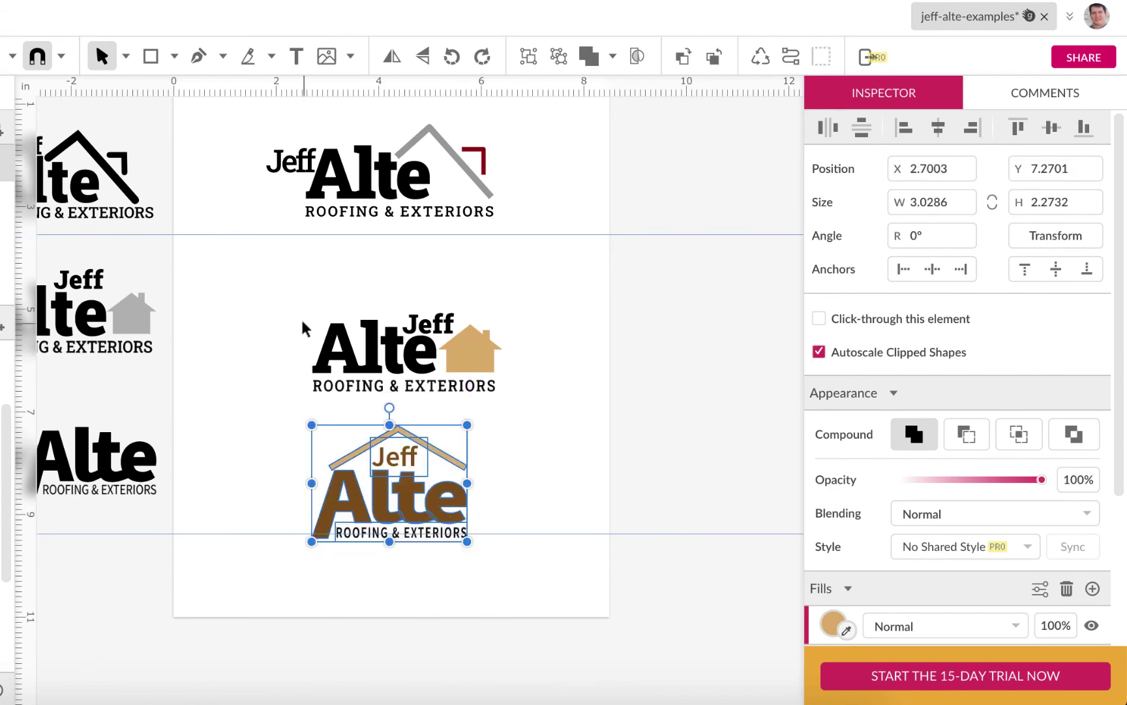
- Select the whole second logo with its house and move it up and slightly left, away from the third logo
{"action": "left_click", "coordinate": [284, 301]}
{"action": "left_click_drag", "start_coordinate": [280, 294], "coordinate": [554, 423]}
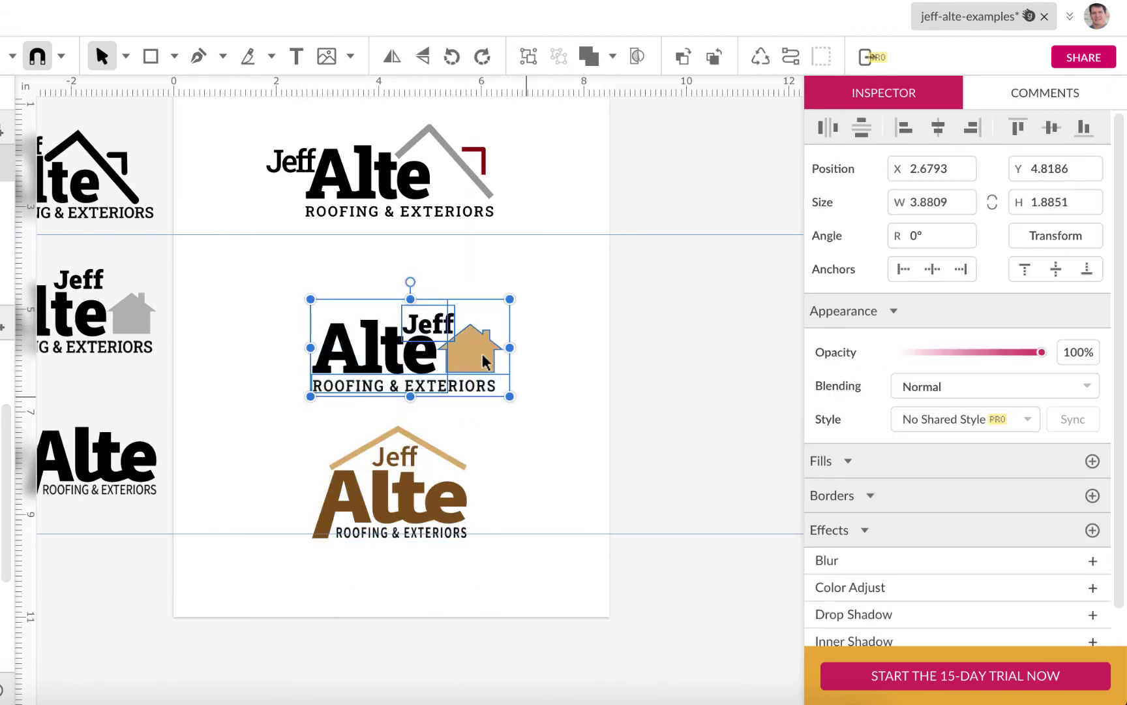
{"action": "left_click_drag", "start_coordinate": [484, 355], "coordinate": [465, 325]}
{"action": "left_click", "coordinate": [588, 376]}
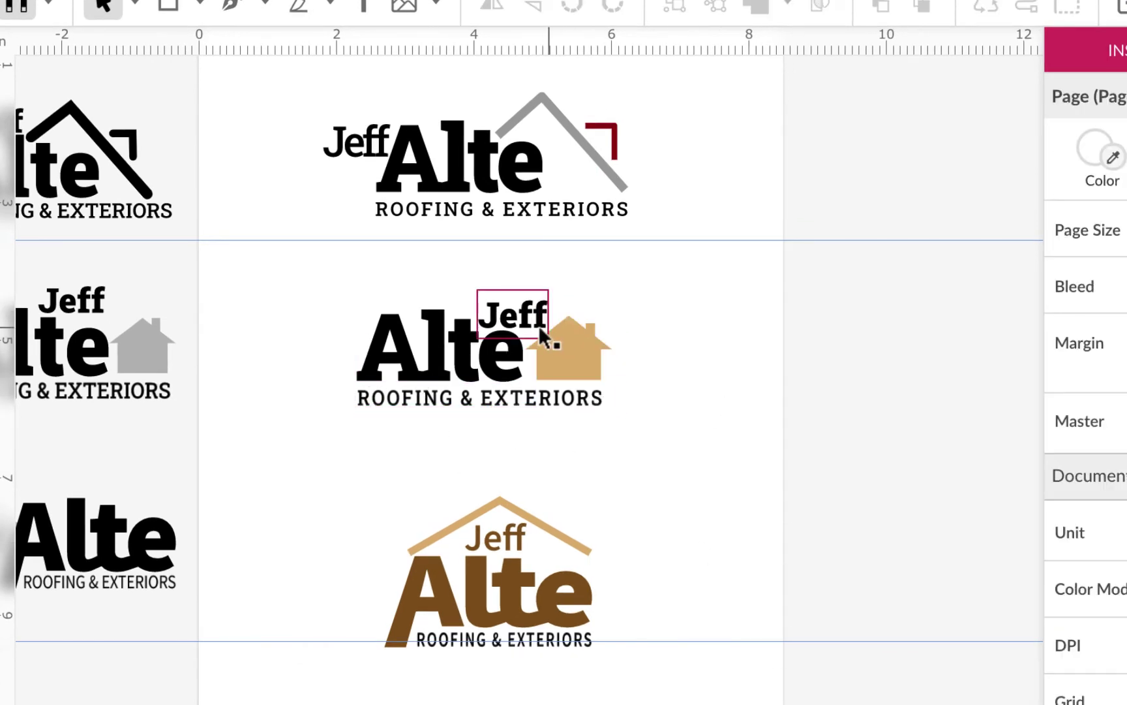
- Recolor the second logo's "Alte" lettering with the dark brown already in use
{"action": "left_click", "coordinate": [460, 340]}
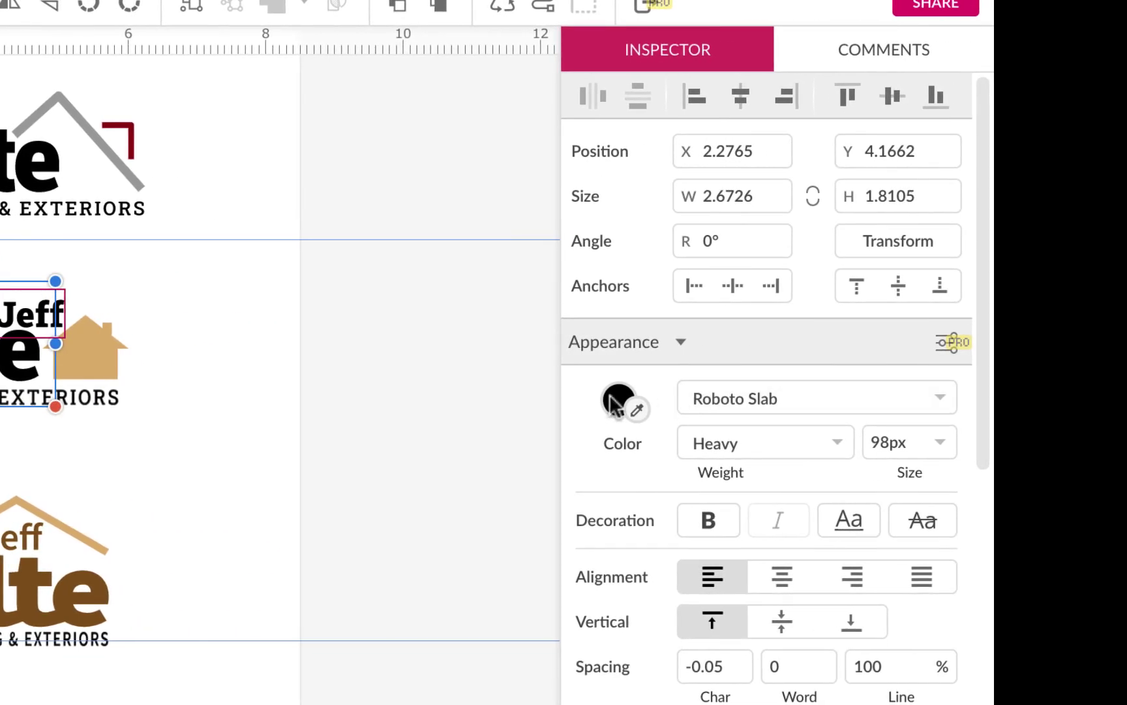
{"action": "left_click", "coordinate": [708, 401]}
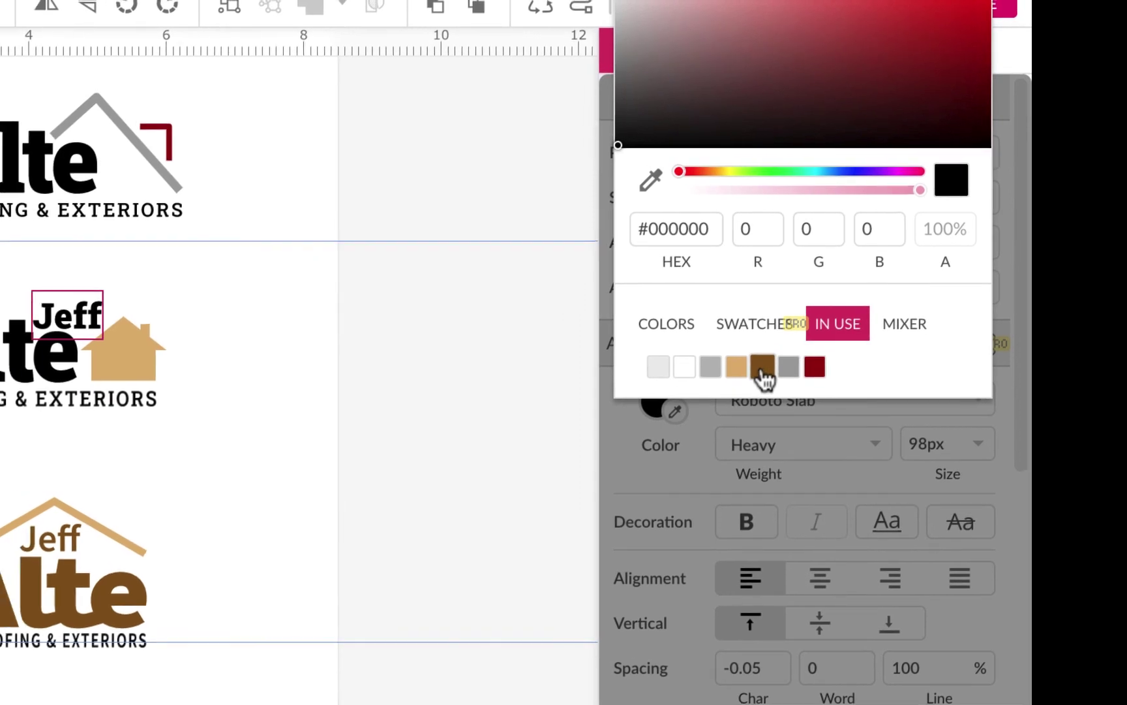
{"action": "left_click", "coordinate": [762, 367]}
{"action": "left_click", "coordinate": [796, 346]}
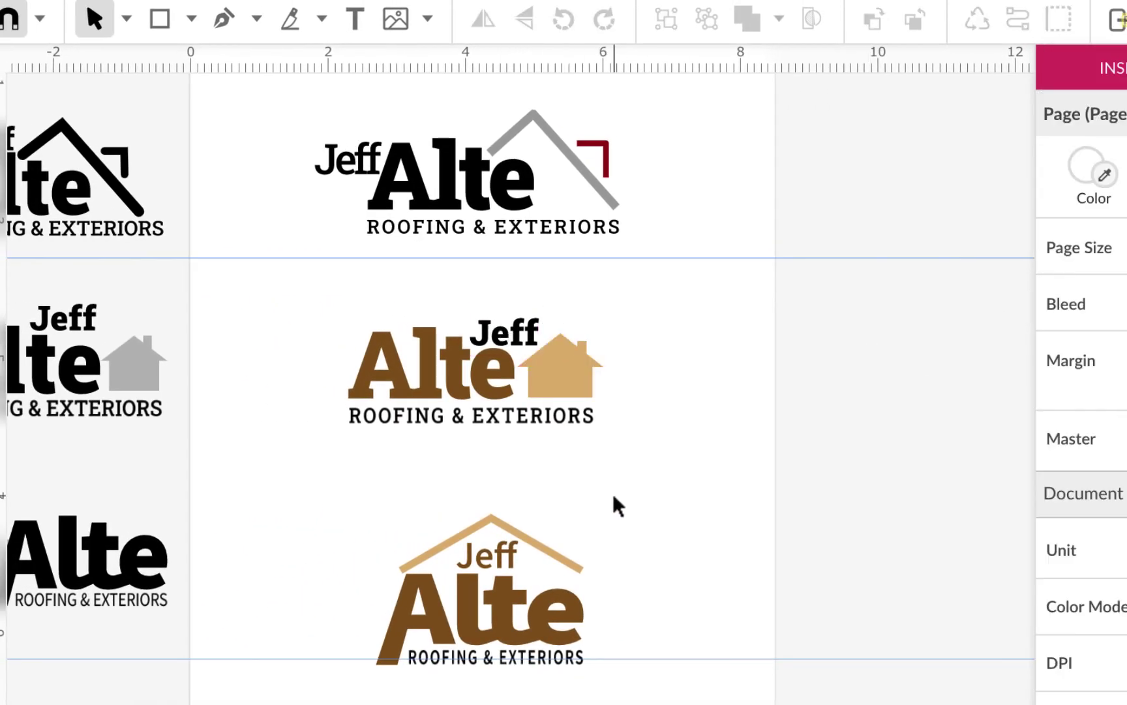
- Recolor the first-name text in the second logo with the same dark brown as its "Alte" lettering
{"action": "left_click", "coordinate": [530, 336]}
{"action": "left_click", "coordinate": [1094, 418]}
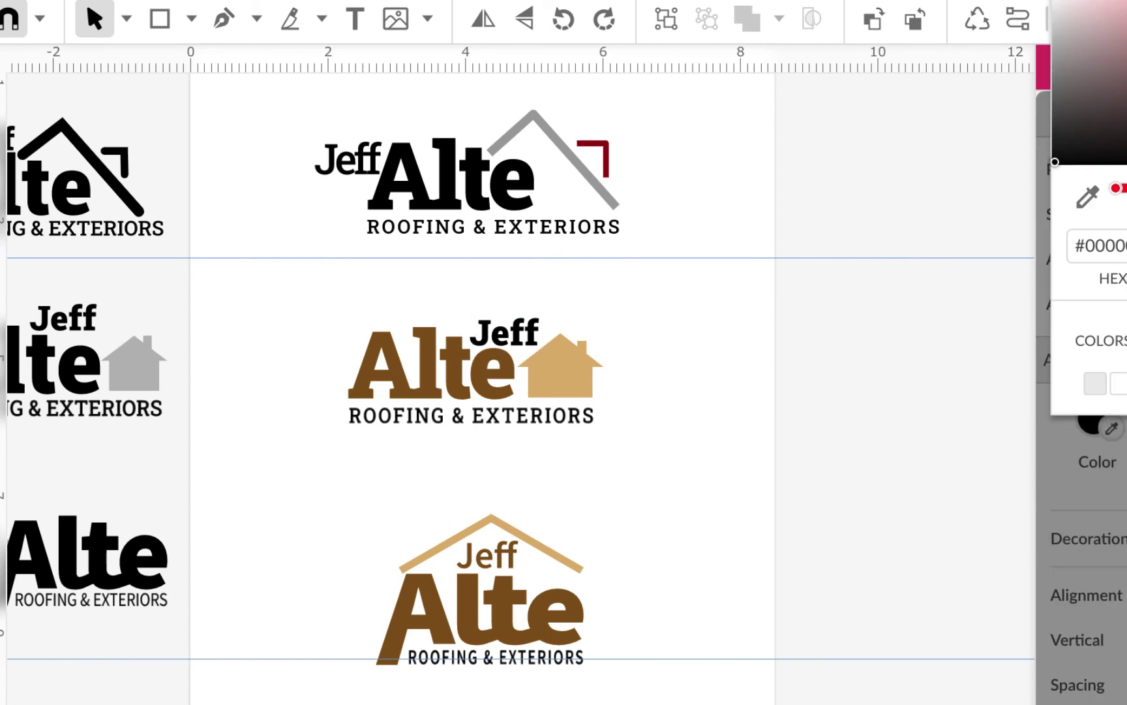
{"action": "left_click", "coordinate": [1119, 382]}
{"action": "left_click", "coordinate": [843, 444]}
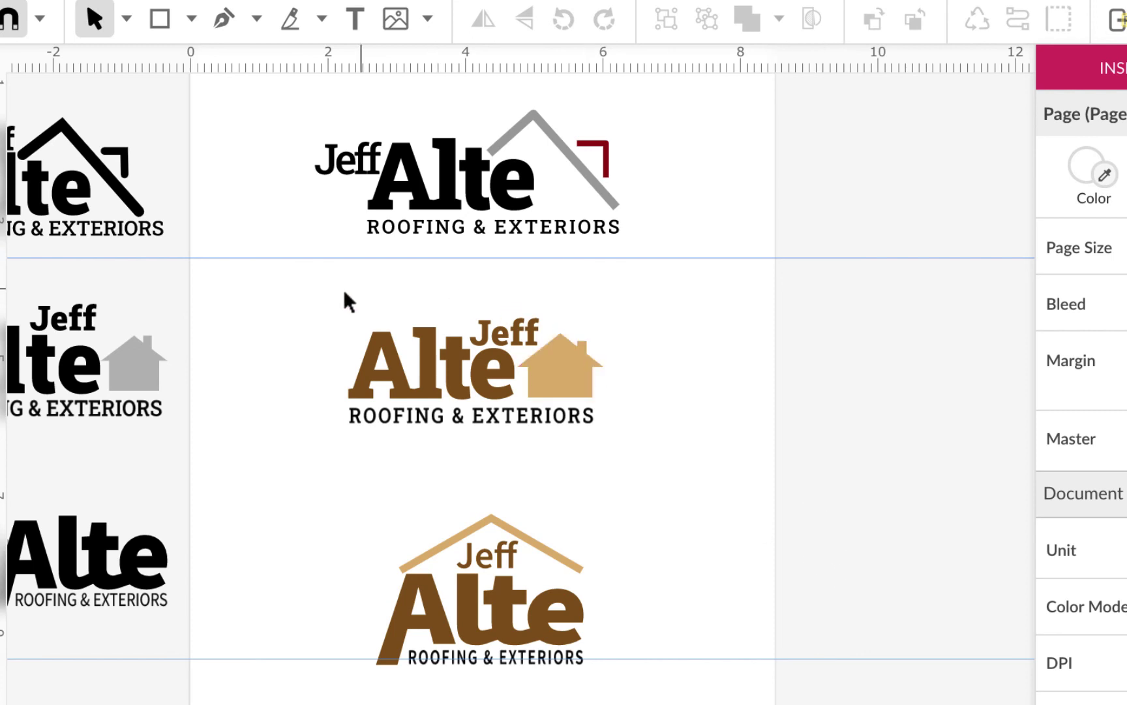
- Select the gray roofline and dark red corner shape in the first logo and fill both with tan #DFB370
{"action": "scroll", "coordinate": [719, 435], "scroll_direction": "up", "scroll_amount": 1}
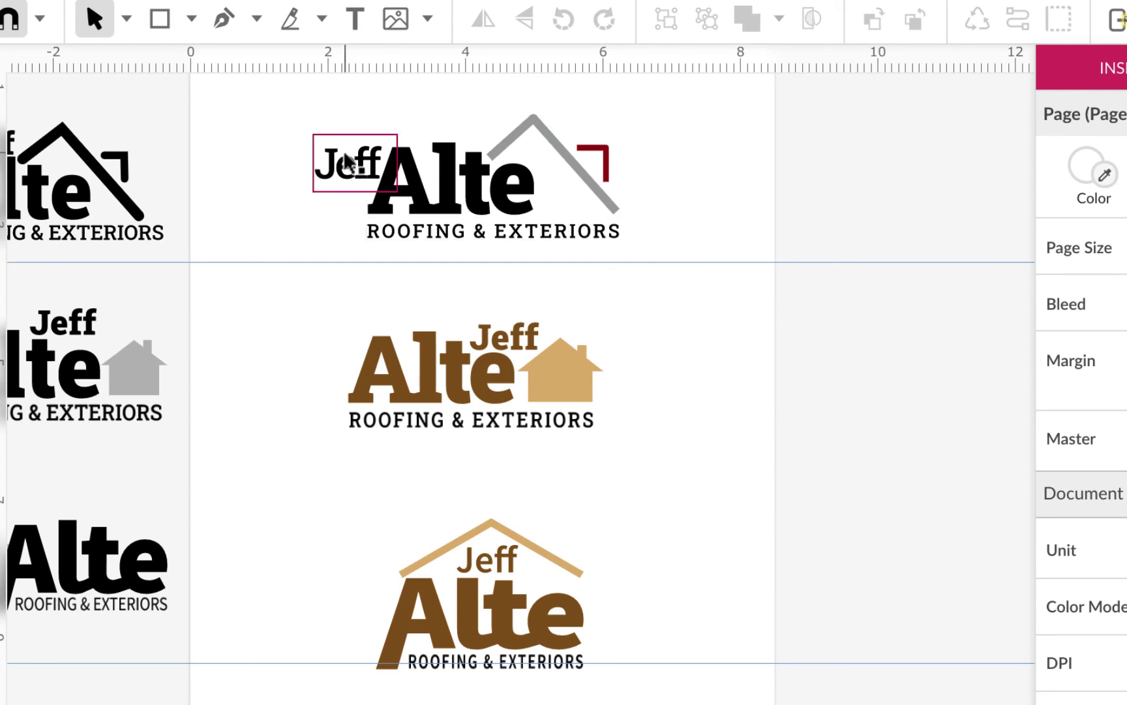
{"action": "left_click", "coordinate": [604, 160]}
{"action": "left_click", "coordinate": [662, 165]}
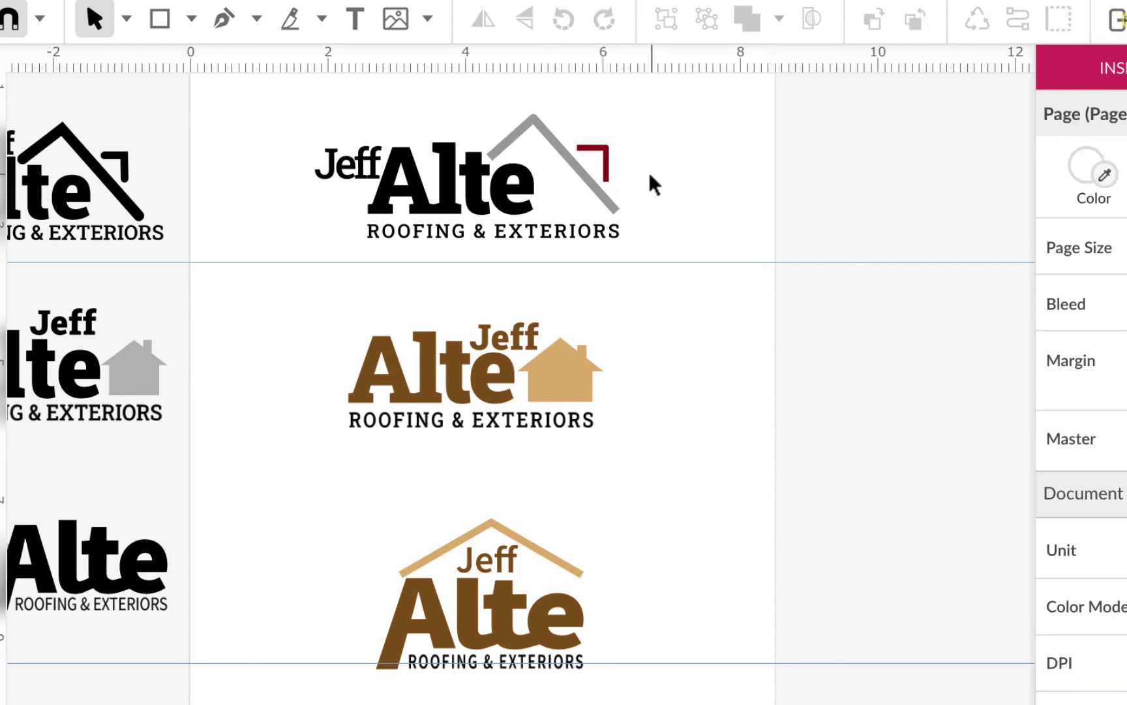
{"action": "left_click", "coordinate": [603, 147]}
{"action": "left_click_drag", "start_coordinate": [554, 98], "coordinate": [621, 208]}
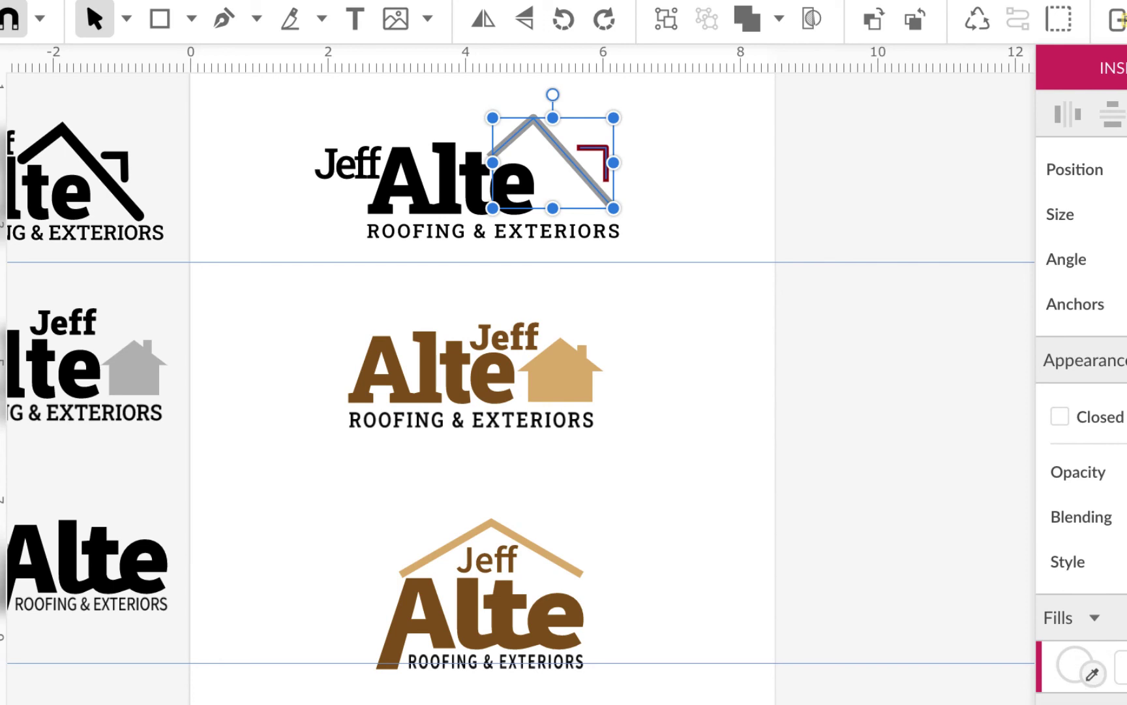
{"action": "left_click", "coordinate": [1071, 668]}
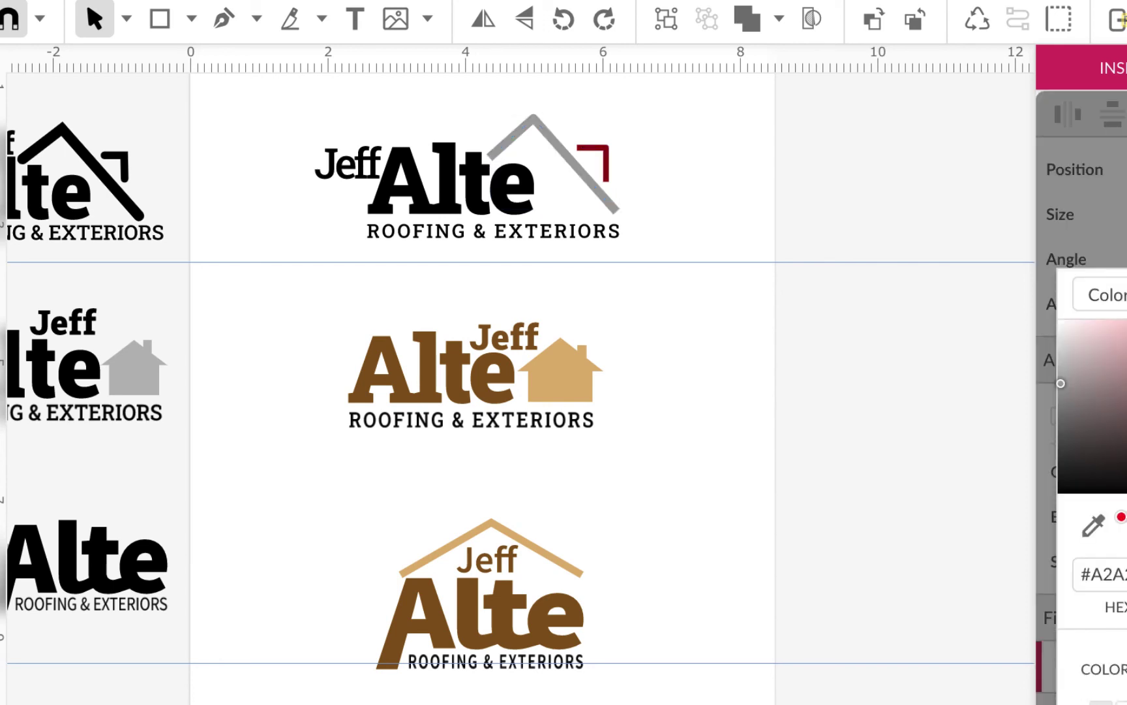
{"action": "key", "text": "ctrl+v"}
{"action": "key", "text": "ctrl+v"}
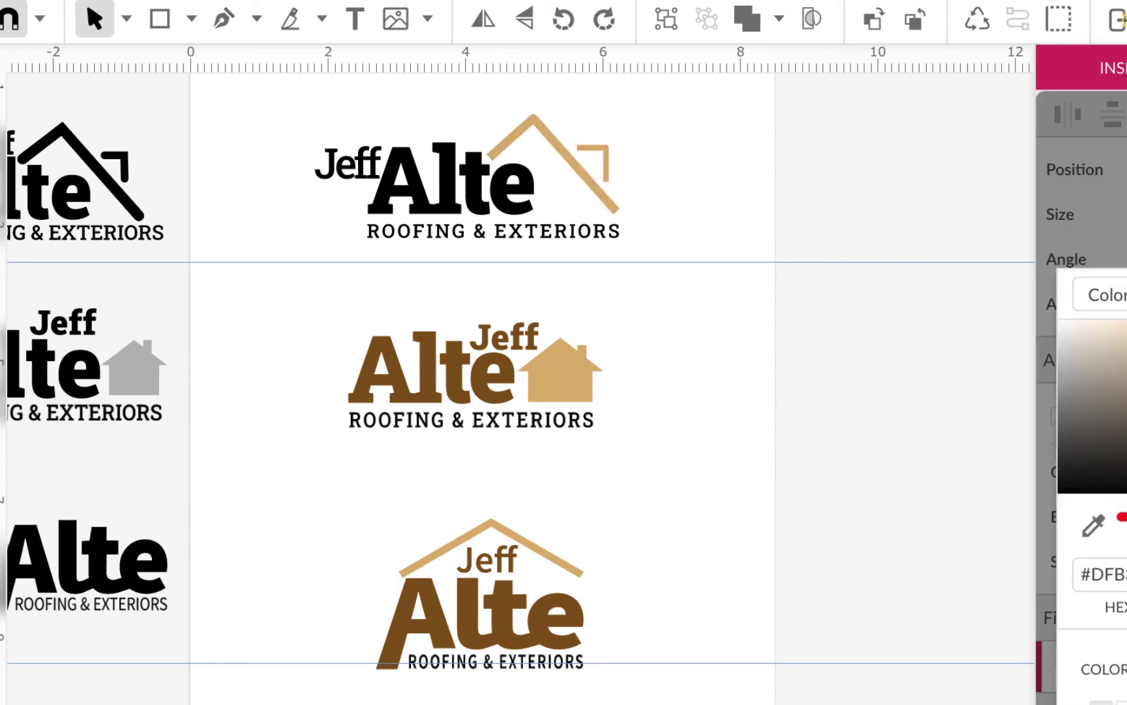
{"action": "left_click", "coordinate": [761, 369]}
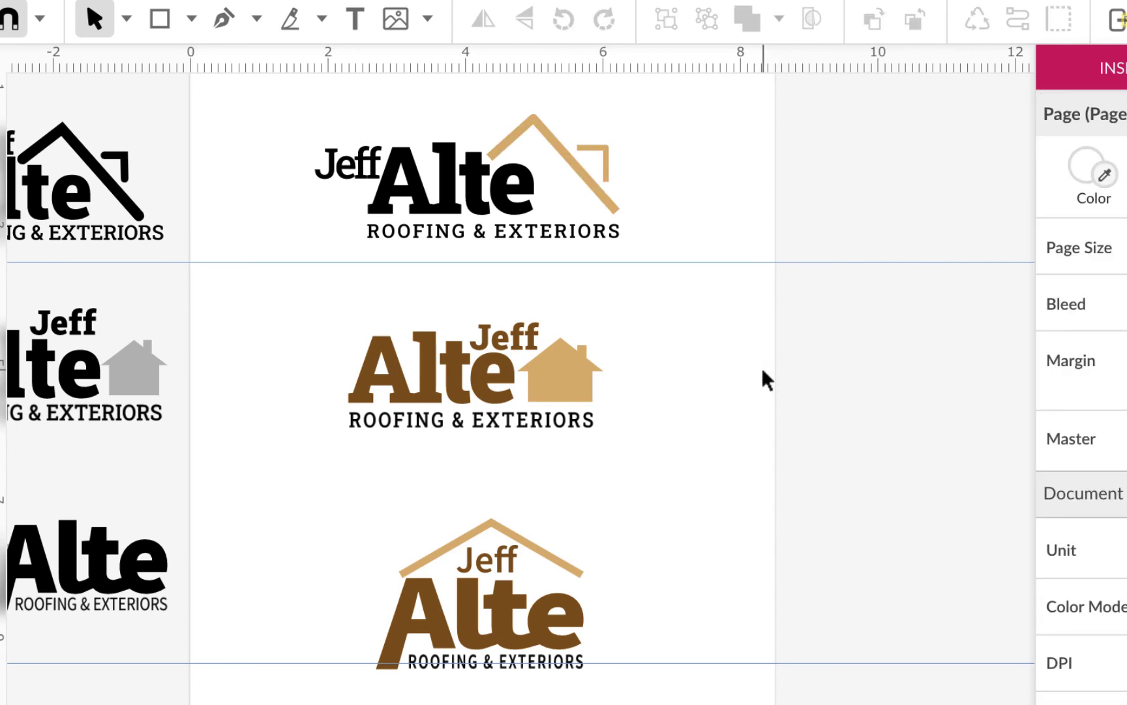
- Recolor the first-name text beside the first logo's "Alte" lettering with the tan used for its roofline
{"action": "left_click", "coordinate": [346, 168]}
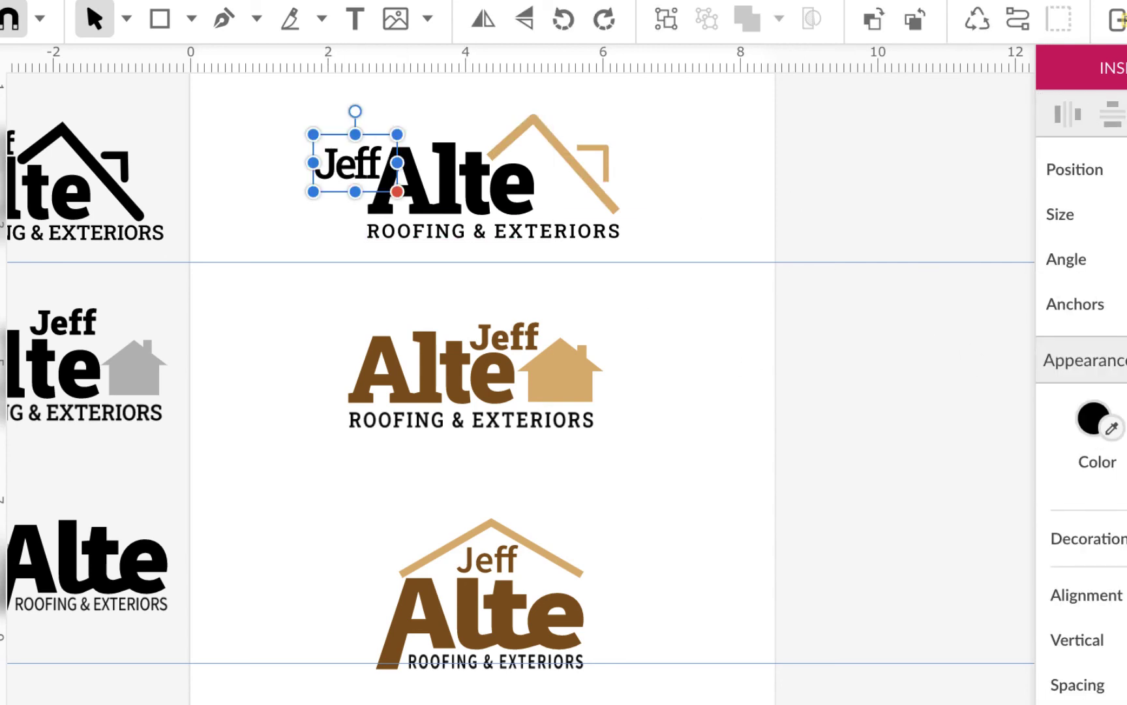
{"action": "left_click", "coordinate": [1094, 418]}
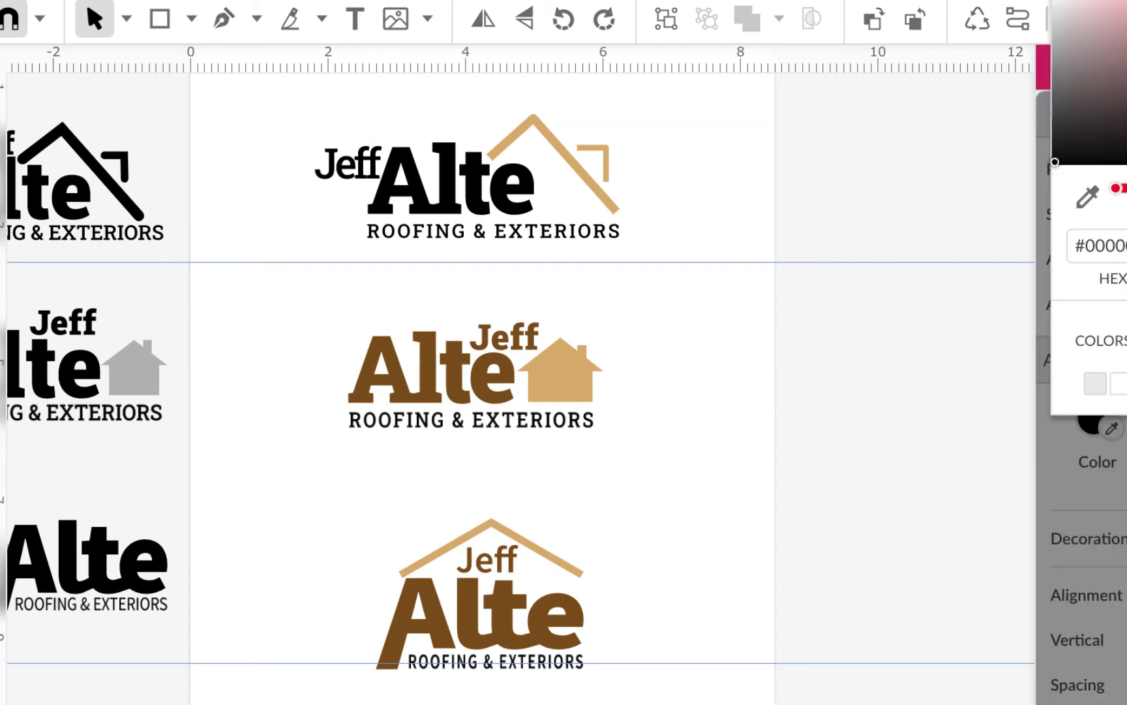
{"action": "left_click", "coordinate": [1122, 383]}
{"action": "left_click", "coordinate": [757, 307]}
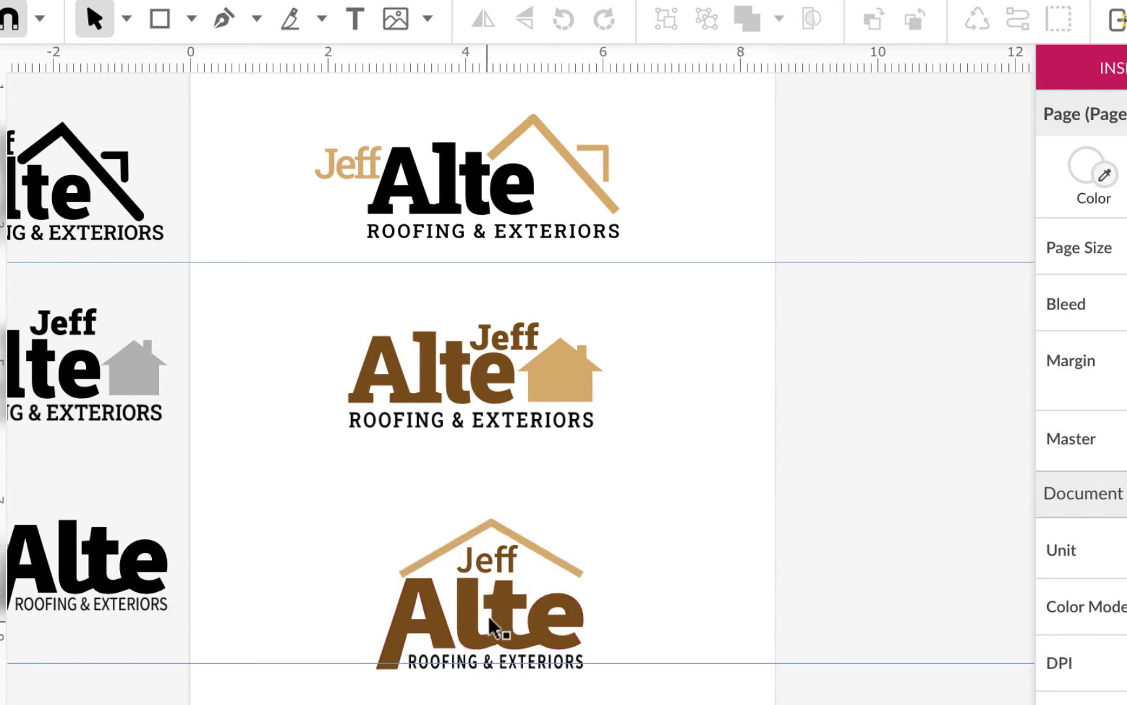
- Try the third logo without its roofline by moving the roof off the page, and undo the move
{"action": "scroll", "coordinate": [659, 574], "scroll_direction": "down", "scroll_amount": 3}
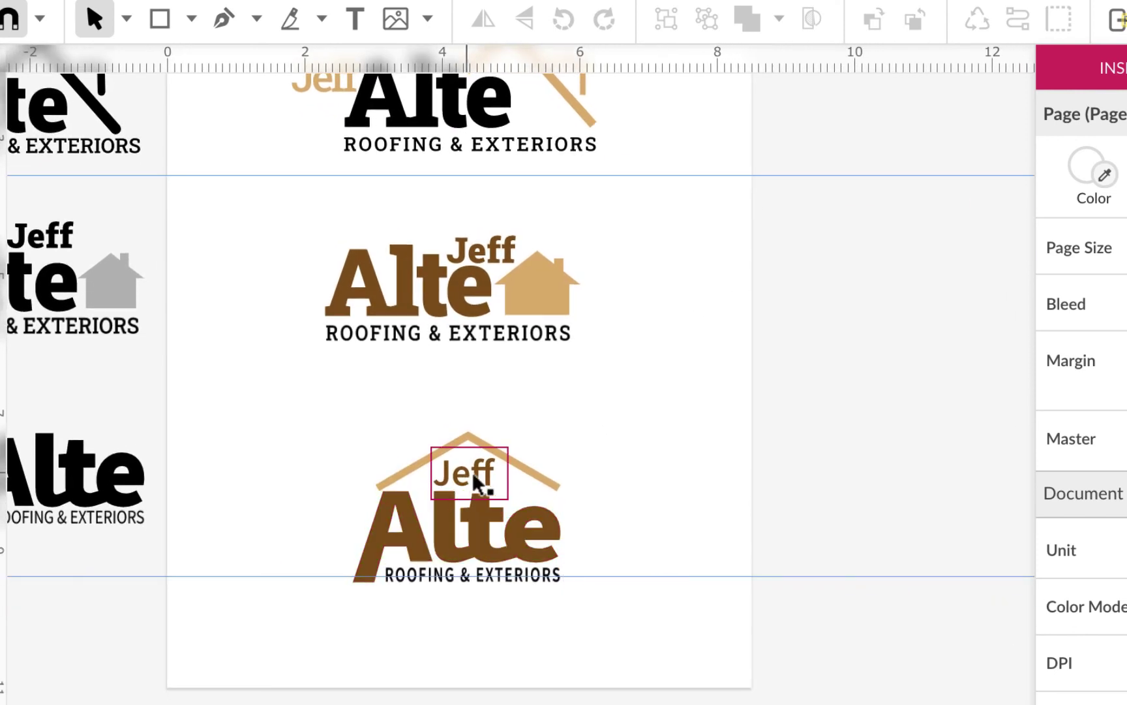
{"action": "left_click", "coordinate": [528, 476]}
{"action": "left_click_drag", "start_coordinate": [527, 476], "coordinate": [661, 698]}
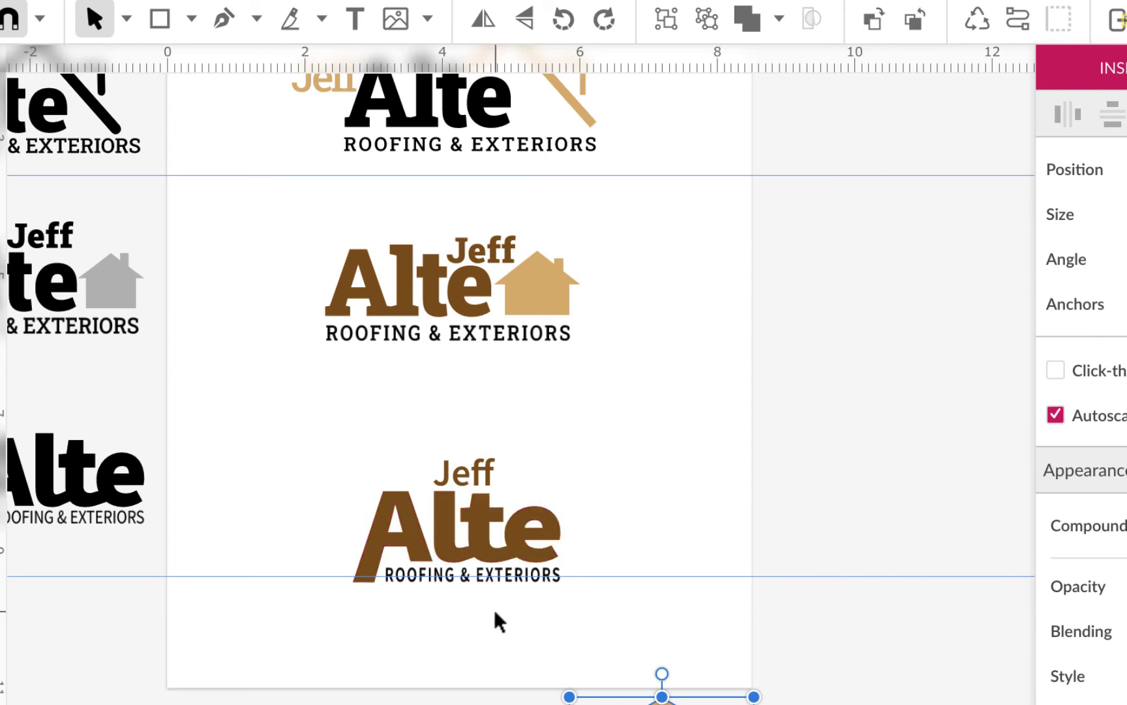
{"action": "key", "text": "ctrl+z"}
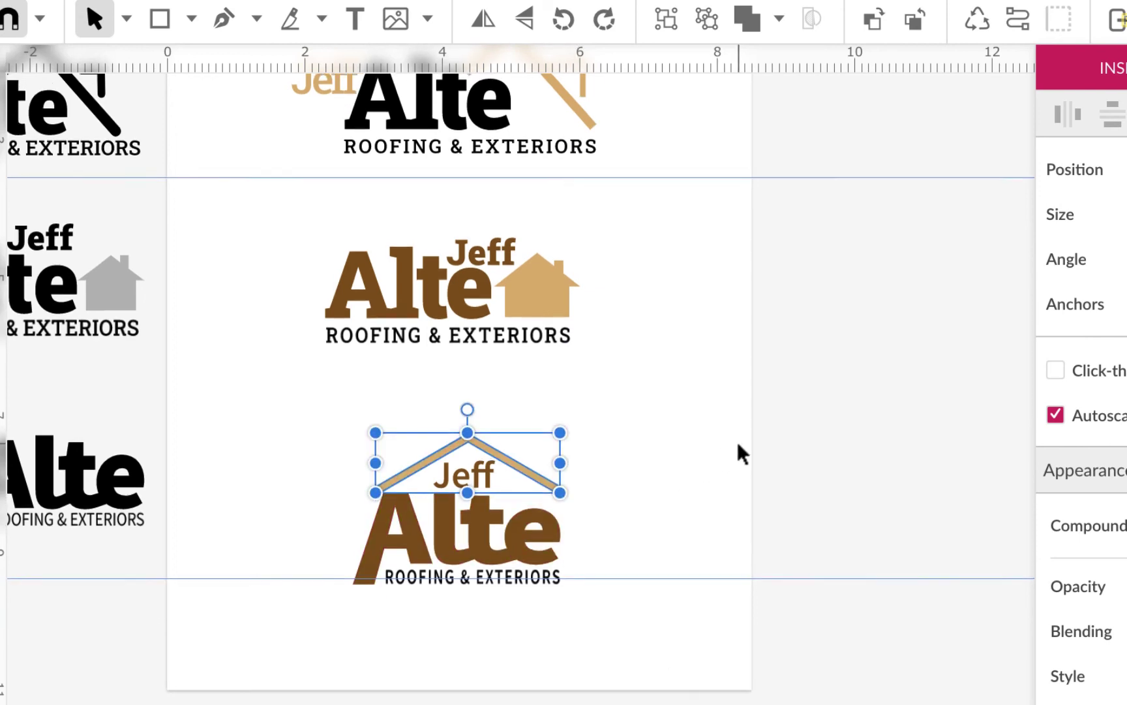
- Compare the three recolored logos with the original versions placed beside the page
{"action": "scroll", "coordinate": [736, 438], "scroll_direction": "up", "scroll_amount": 3}
{"action": "scroll", "coordinate": [738, 444], "scroll_direction": "up", "scroll_amount": 2}
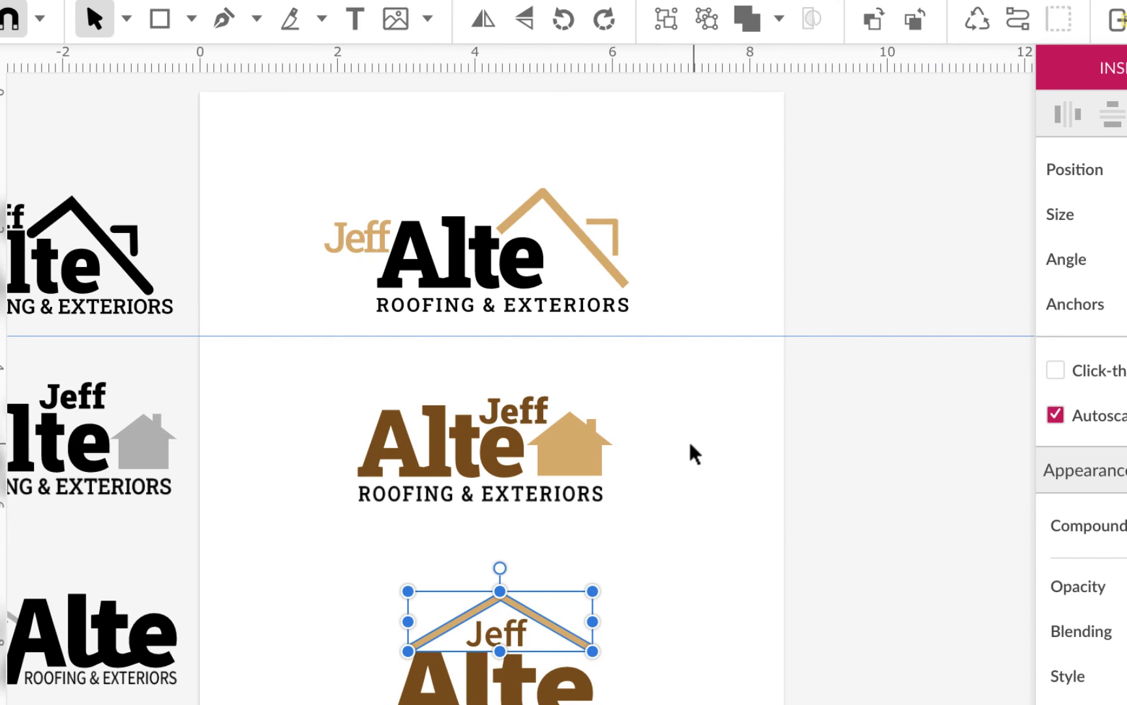
{"action": "scroll", "coordinate": [684, 438], "scroll_direction": "left", "scroll_amount": 4}
{"action": "scroll", "coordinate": [684, 438], "scroll_direction": "up", "scroll_amount": 2}
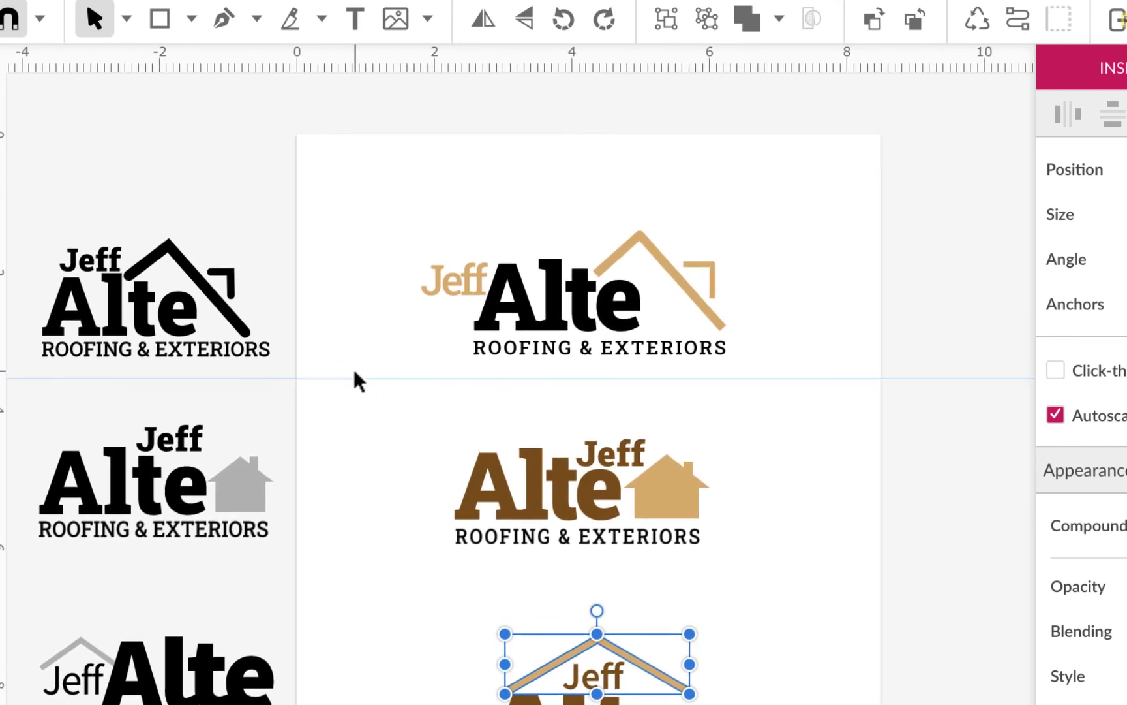
{"action": "scroll", "coordinate": [370, 455], "scroll_direction": "down", "scroll_amount": 4}
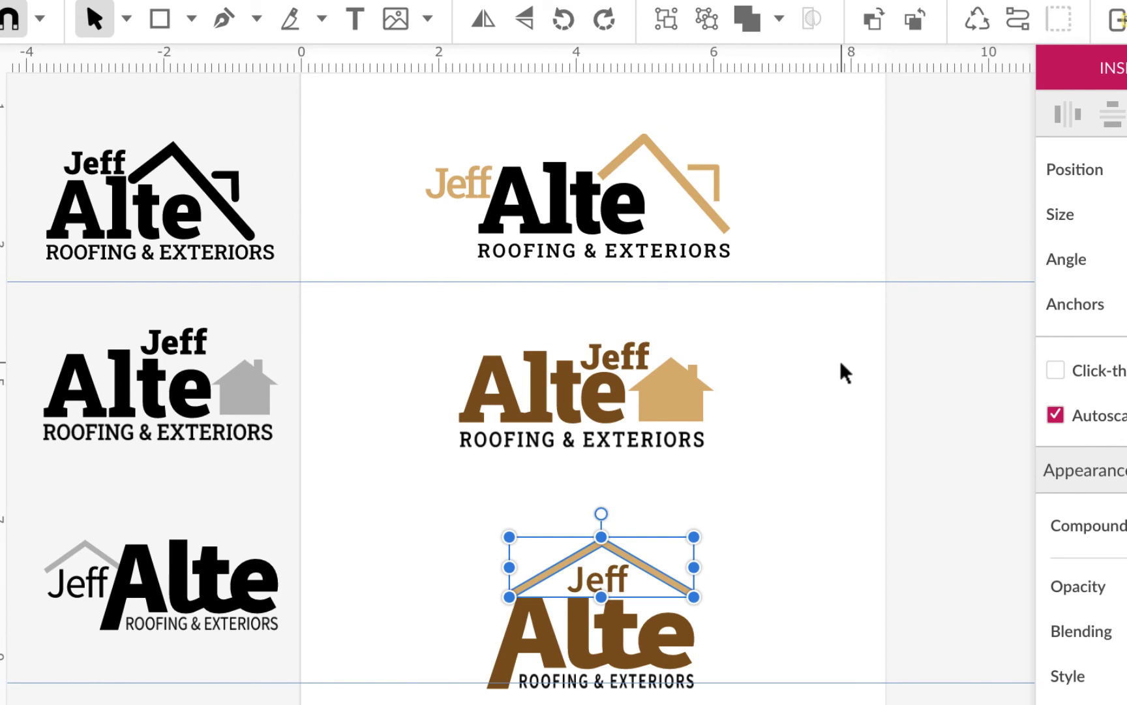
{"action": "left_click", "coordinate": [832, 412]}
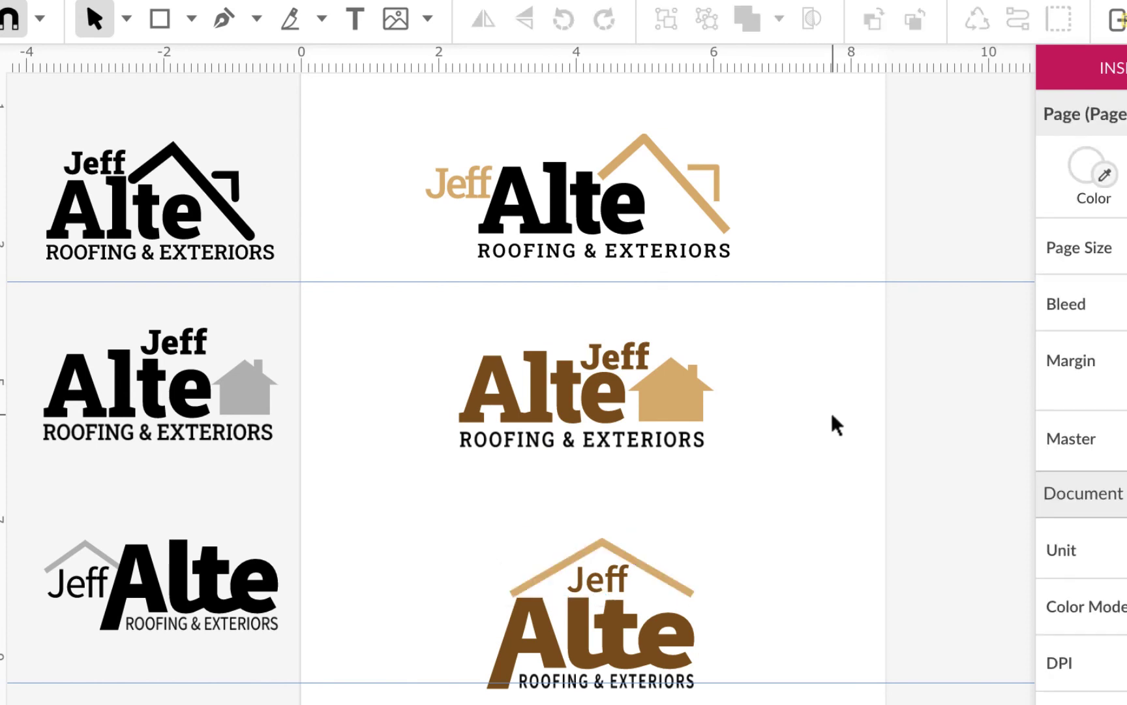